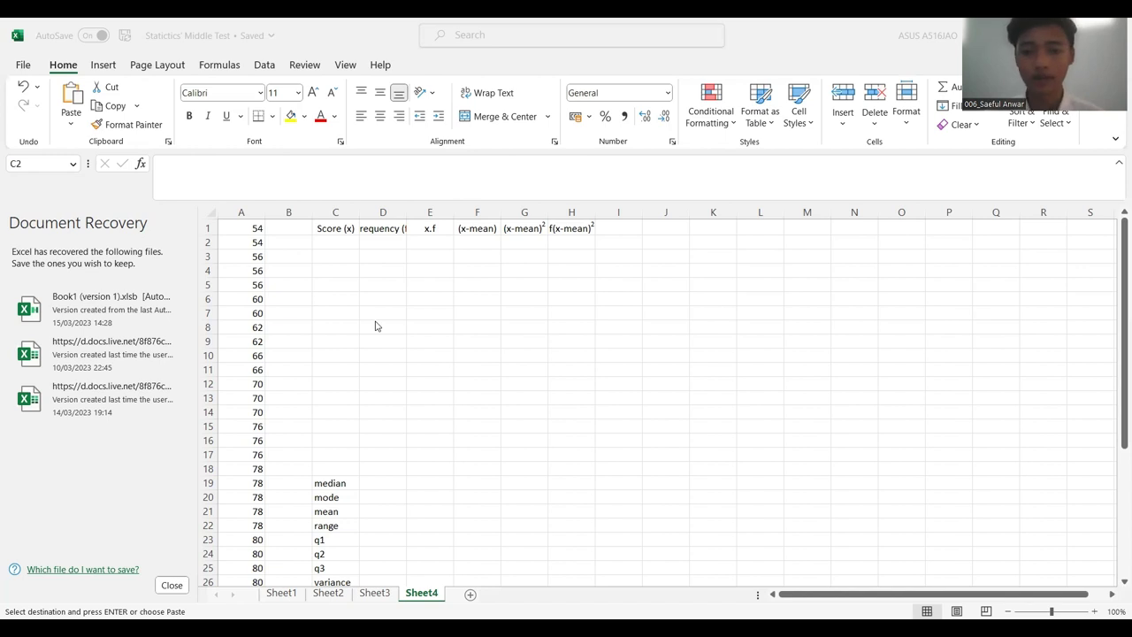
Sort the scores in column A from smallest to largest
{"action": "left_click", "coordinate": [239, 206]}
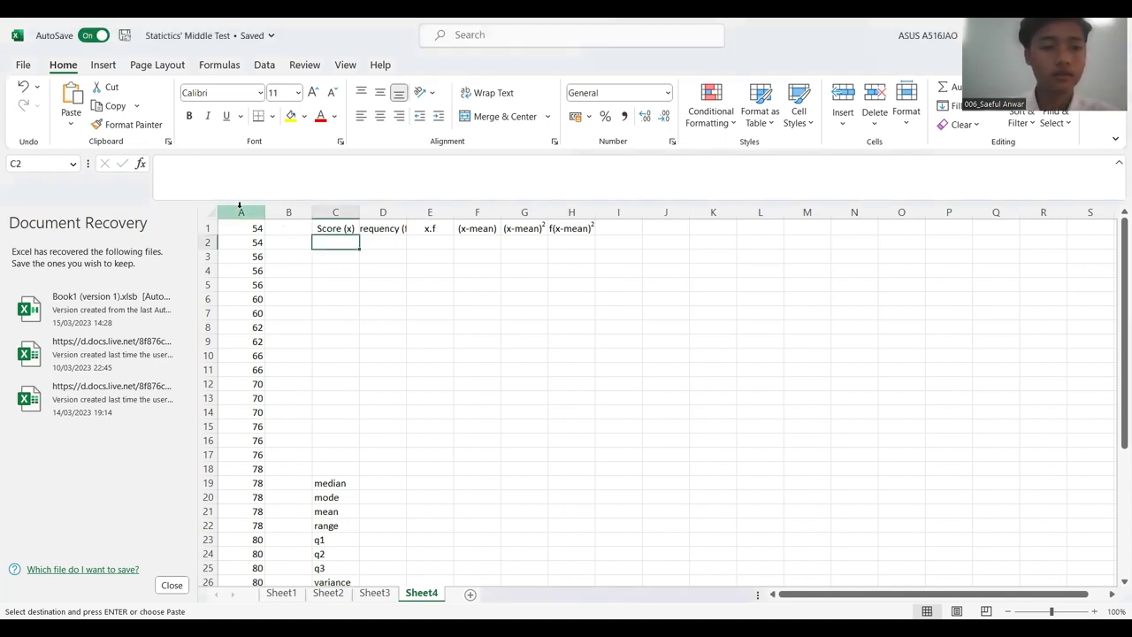
{"action": "left_click", "coordinate": [254, 212]}
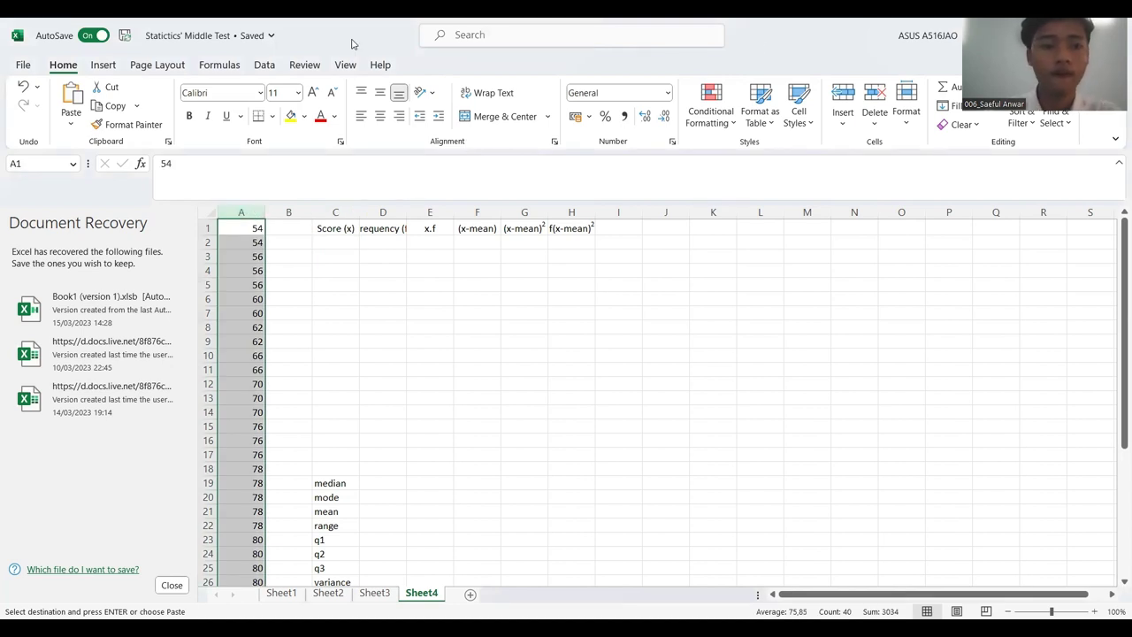
{"action": "left_click", "coordinate": [112, 64]}
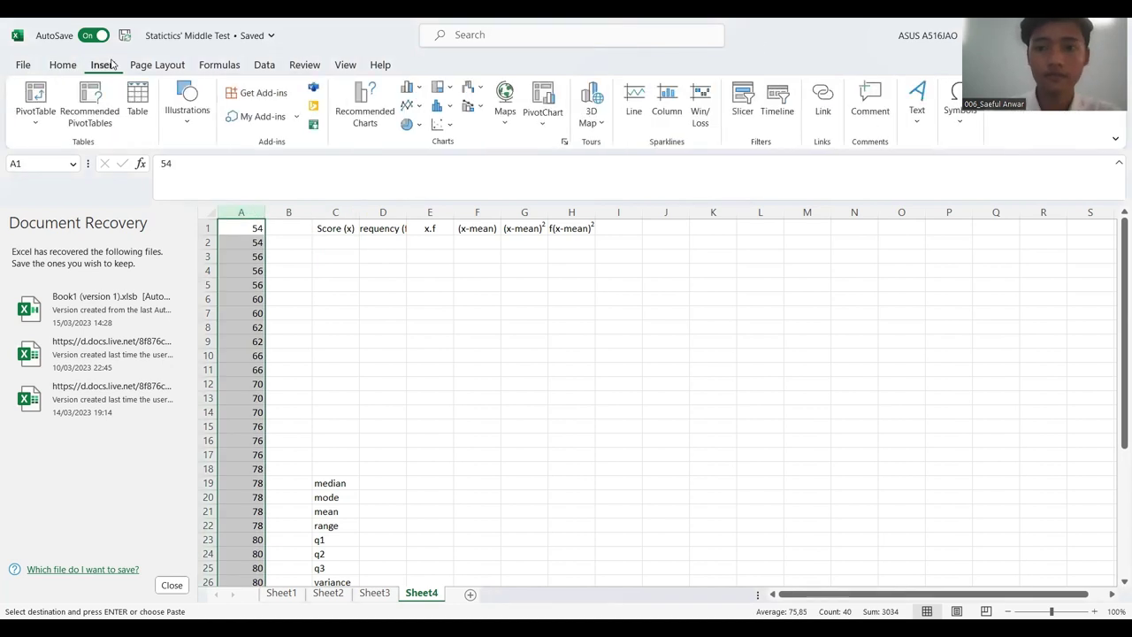
{"action": "left_click", "coordinate": [67, 69]}
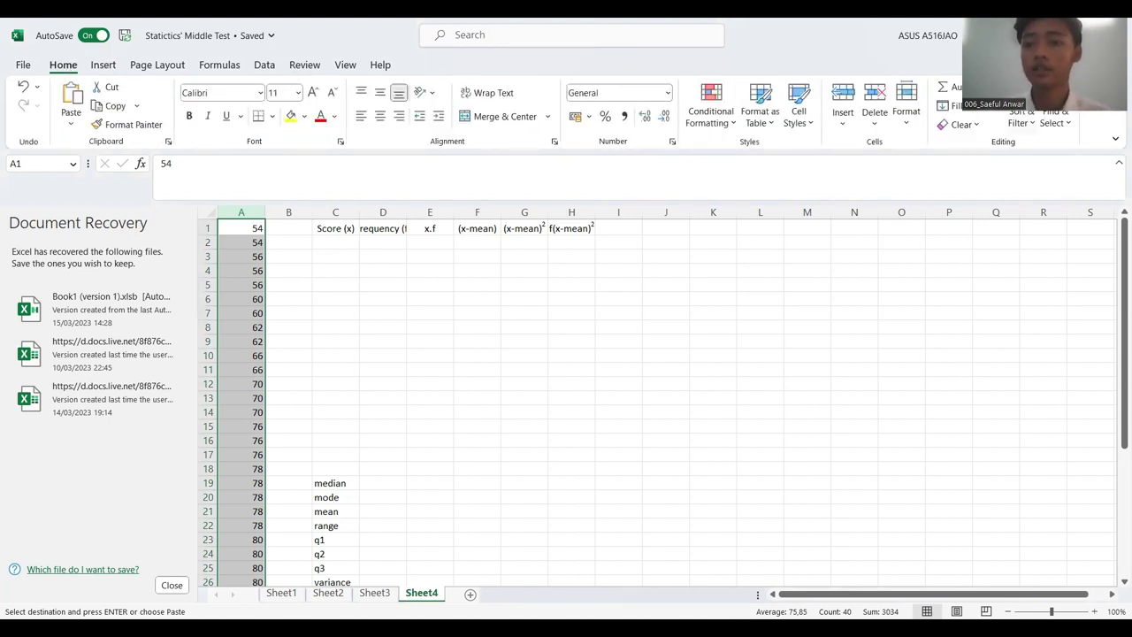
{"action": "left_click", "coordinate": [1019, 122]}
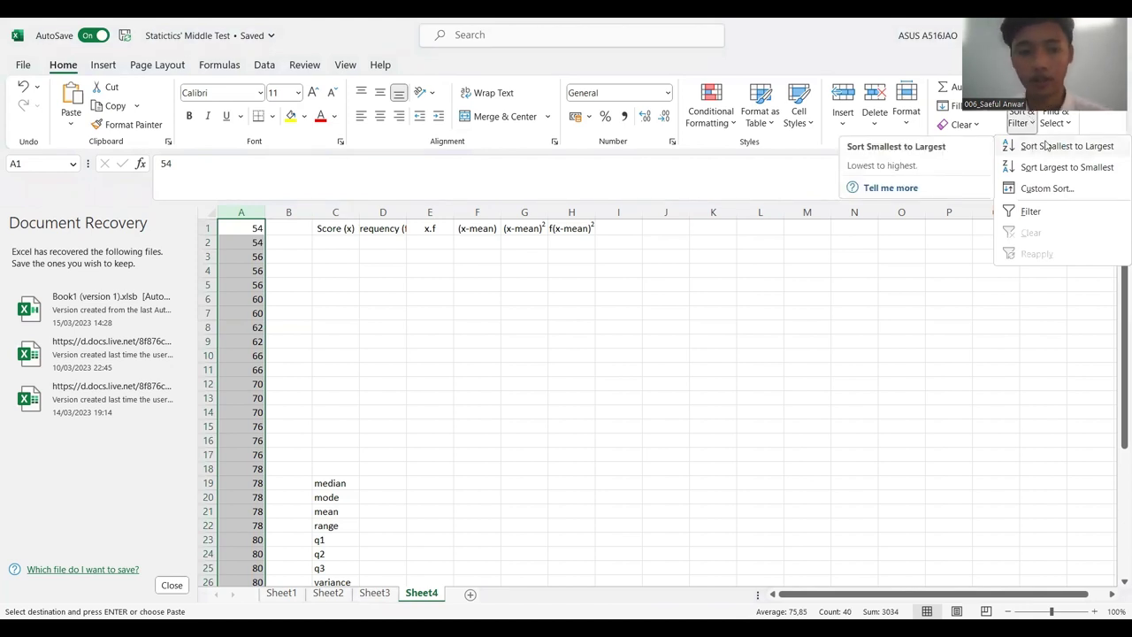
{"action": "left_click", "coordinate": [306, 381]}
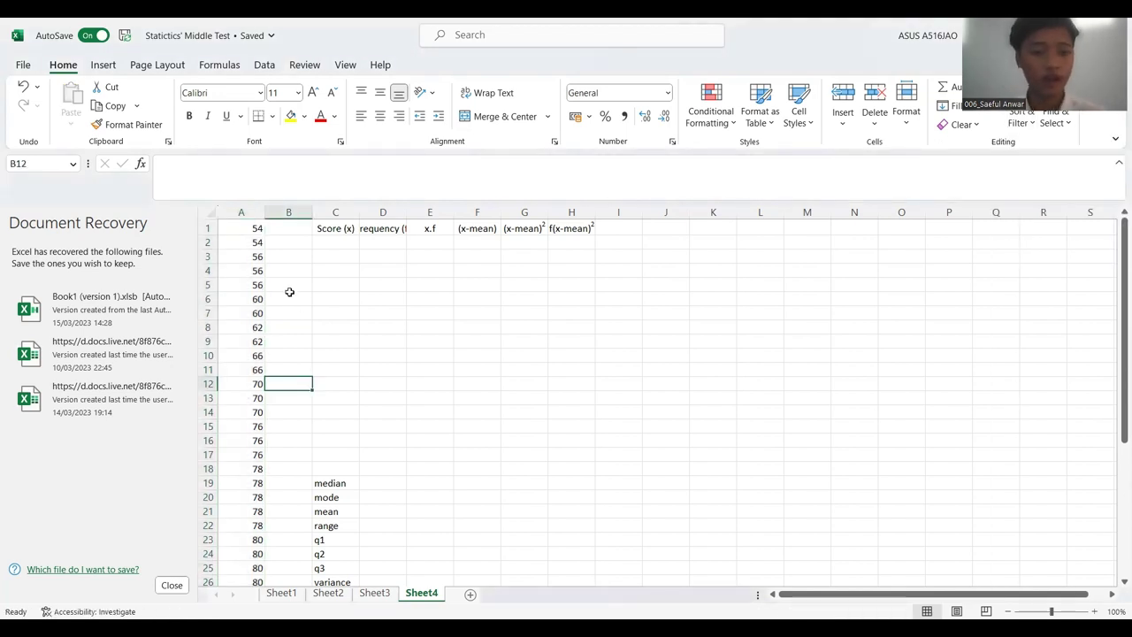
{"action": "left_click", "coordinate": [247, 226]}
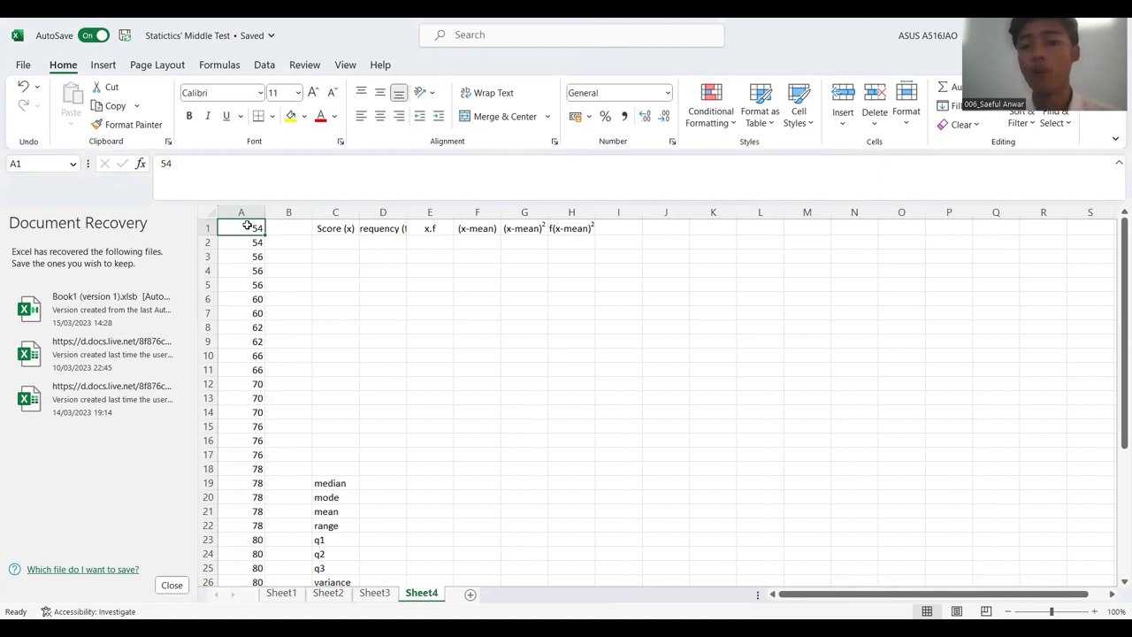
{"action": "left_click", "coordinate": [810, 269]}
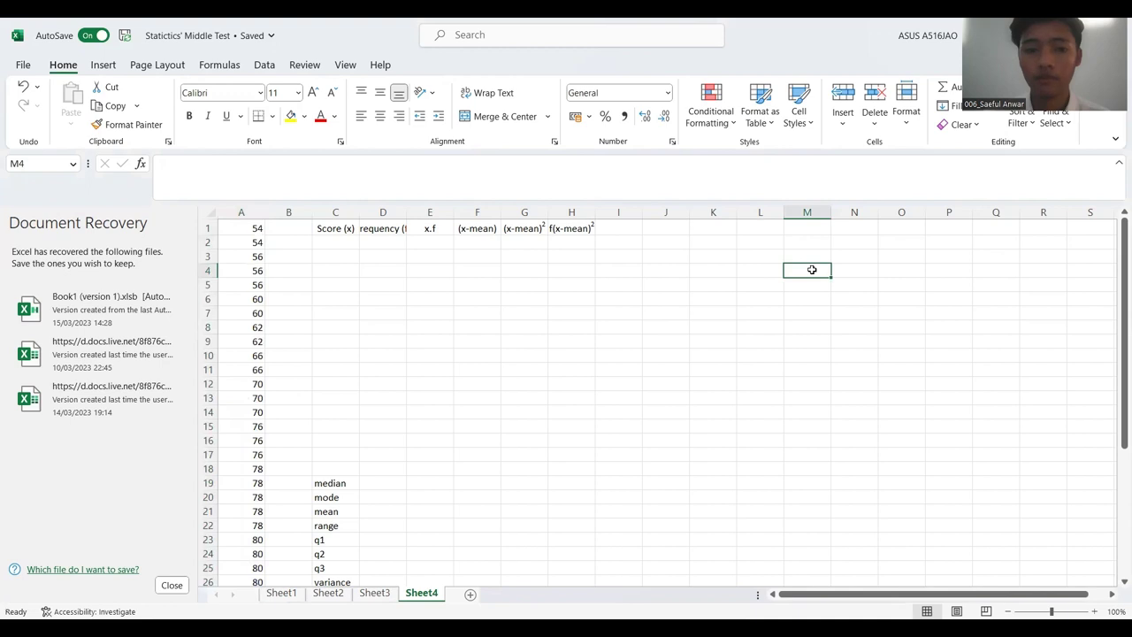
Extract the unique records from column A's scores (A1:A40) with an advanced filter, copying them to another location starting at cell M3
{"action": "left_click", "coordinate": [252, 208]}
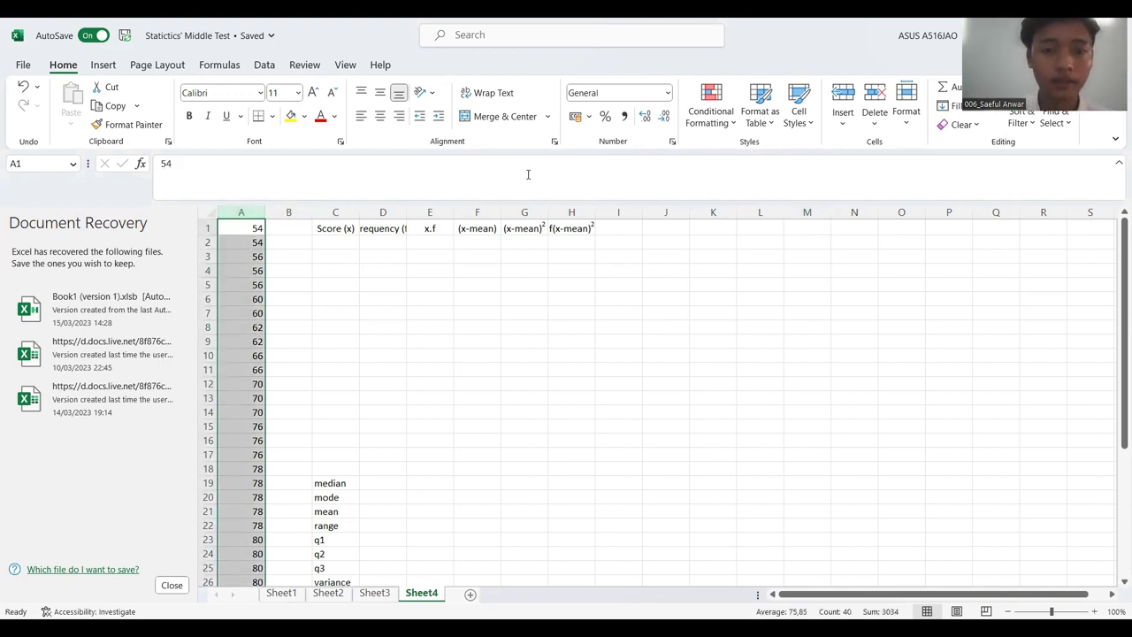
{"action": "left_click", "coordinate": [104, 65]}
{"action": "scroll", "coordinate": [197, 65], "scroll_direction": "down", "scroll_amount": 3}
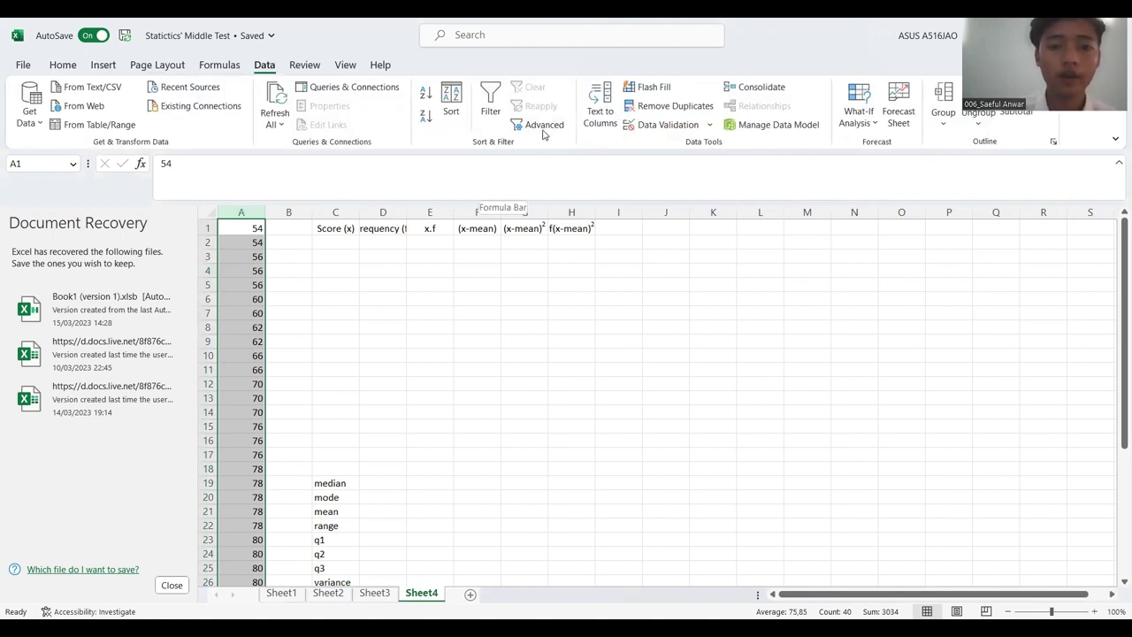
{"action": "left_click", "coordinate": [543, 126]}
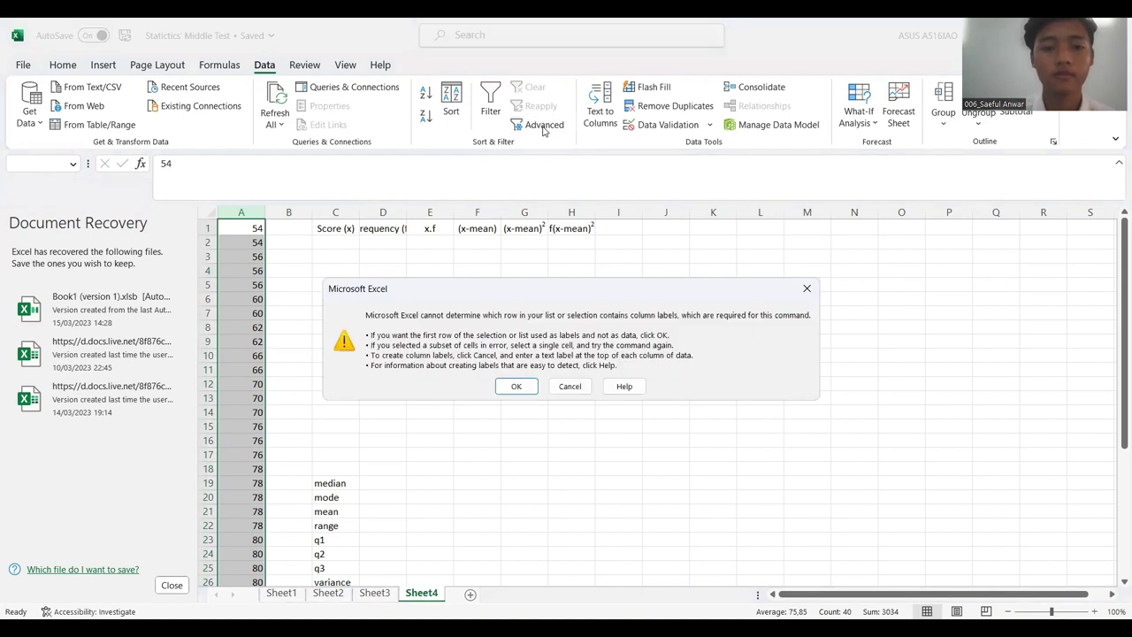
{"action": "left_click", "coordinate": [517, 387]}
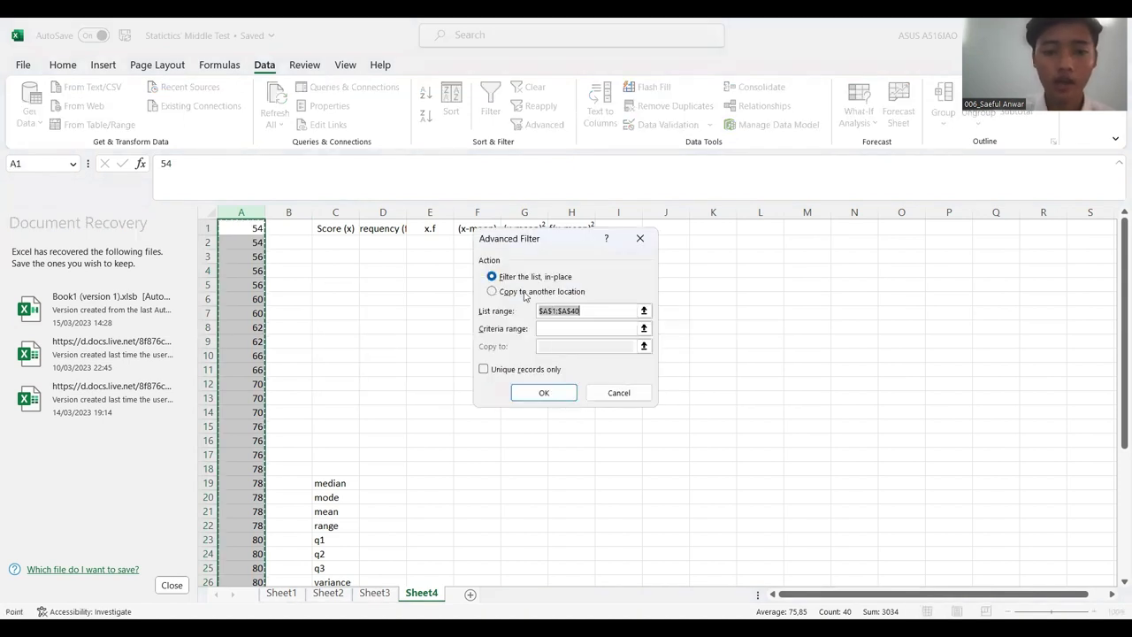
{"action": "left_click", "coordinate": [492, 291]}
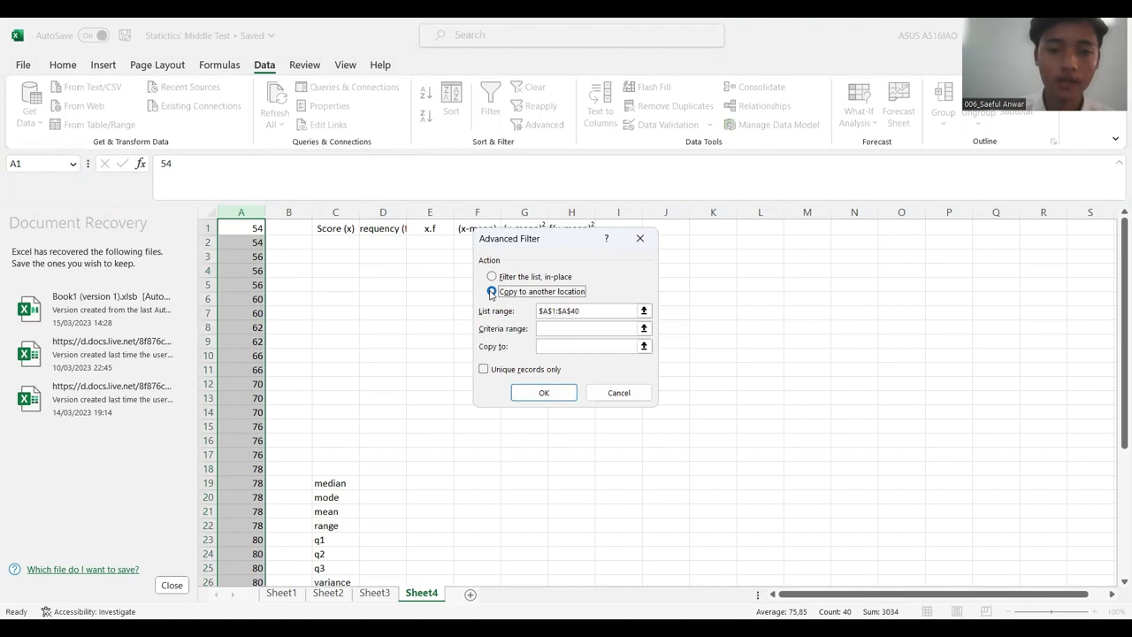
{"action": "left_click", "coordinate": [645, 347]}
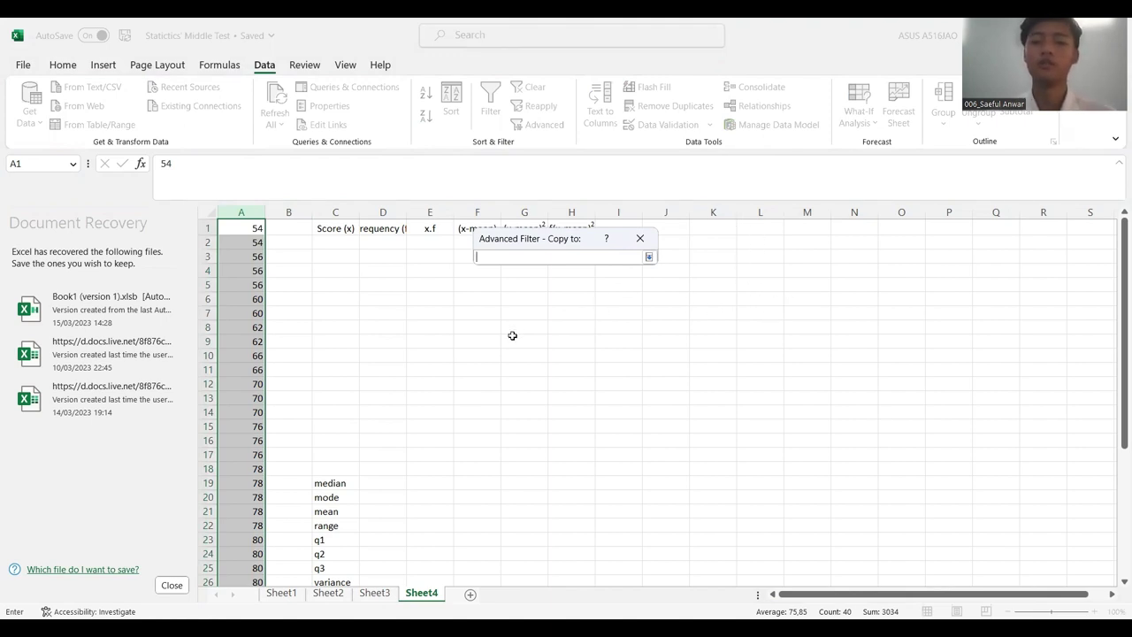
{"action": "left_click", "coordinate": [794, 257]}
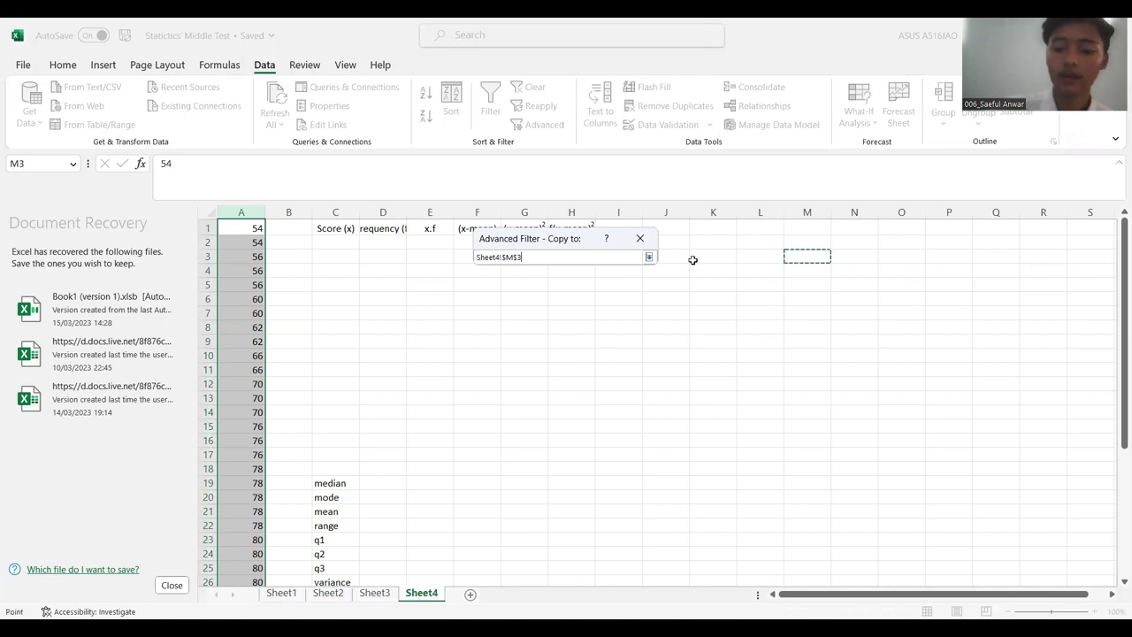
{"action": "key", "text": "Return"}
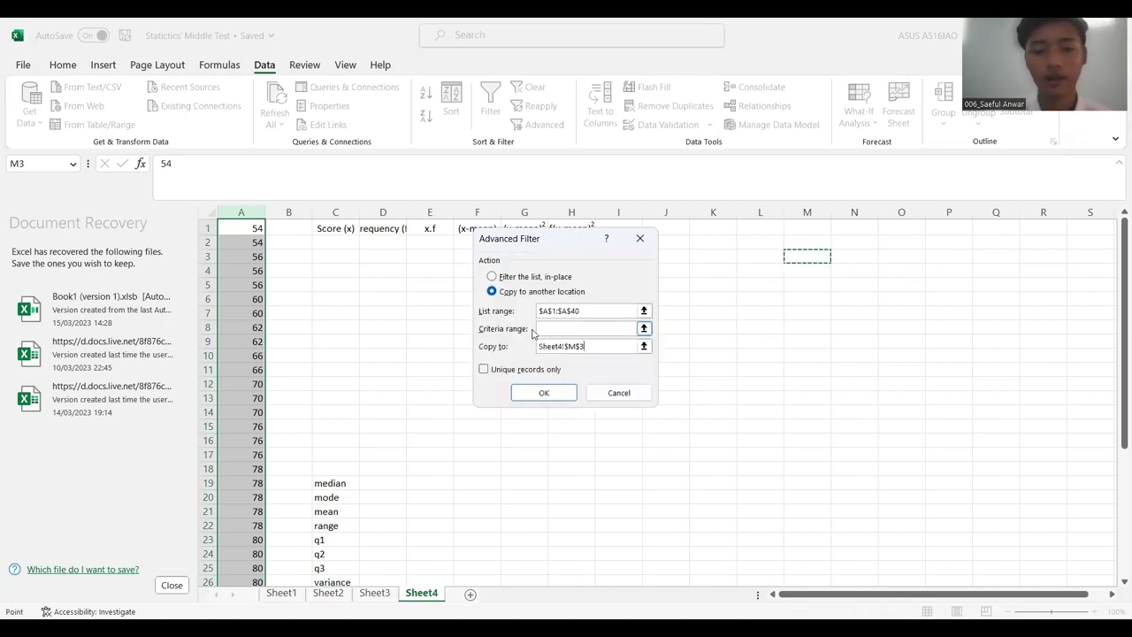
{"action": "left_click", "coordinate": [485, 370]}
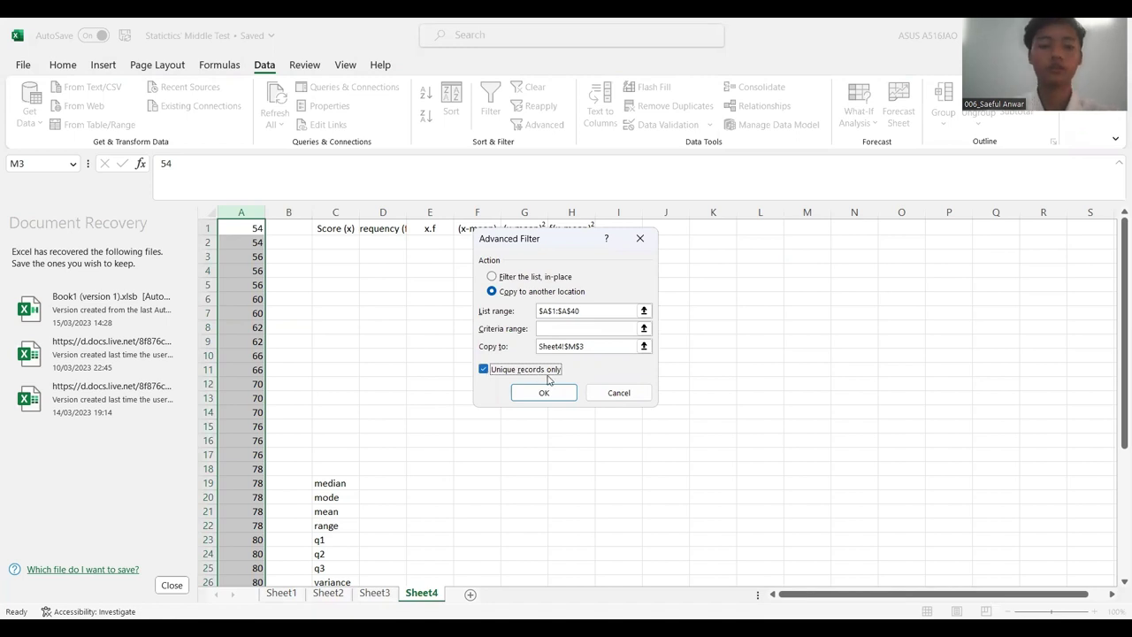
{"action": "left_click", "coordinate": [544, 394]}
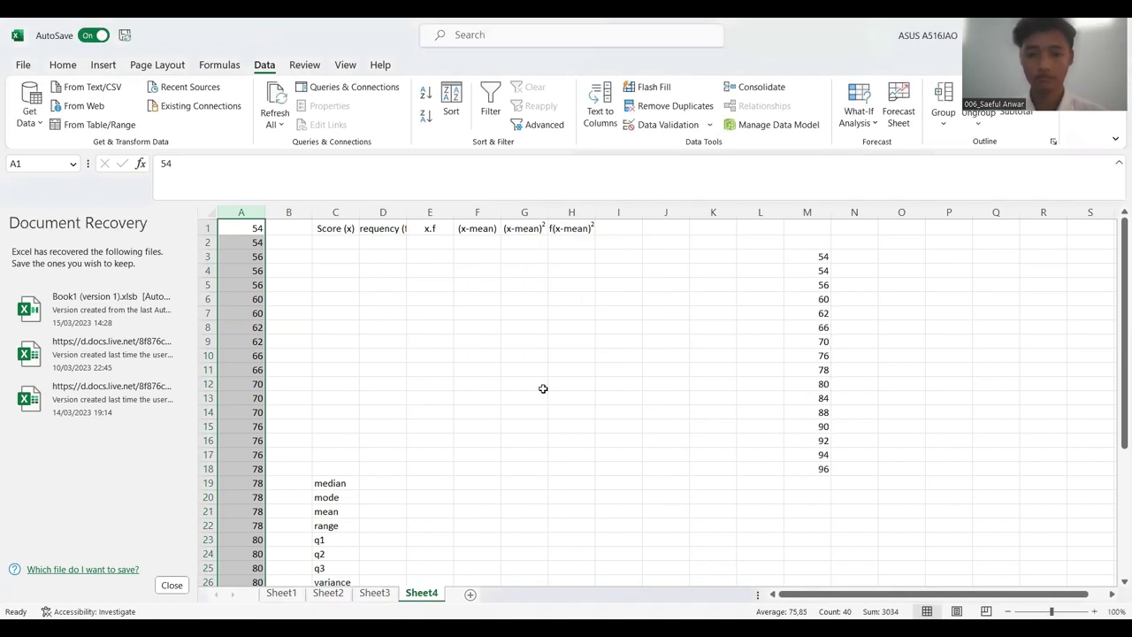
Copy the unique scores in M4:M18, skipping the duplicate 54 in M3, into the Score (x) column starting at C2
{"action": "left_click", "coordinate": [825, 258]}
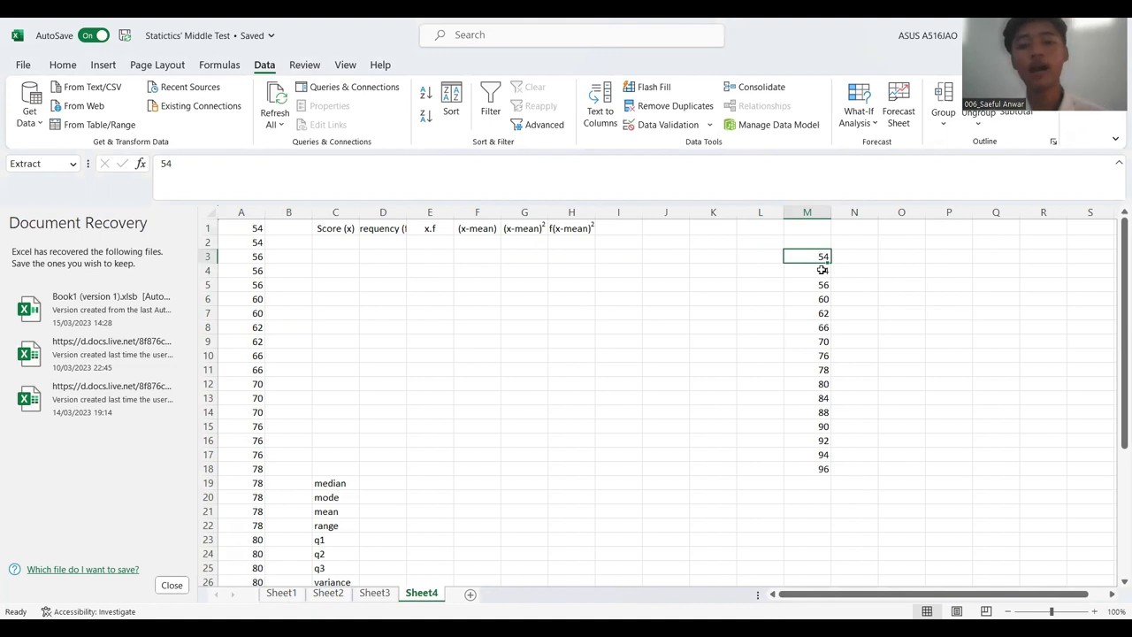
{"action": "left_click", "coordinate": [822, 270]}
{"action": "double_click", "coordinate": [826, 270]}
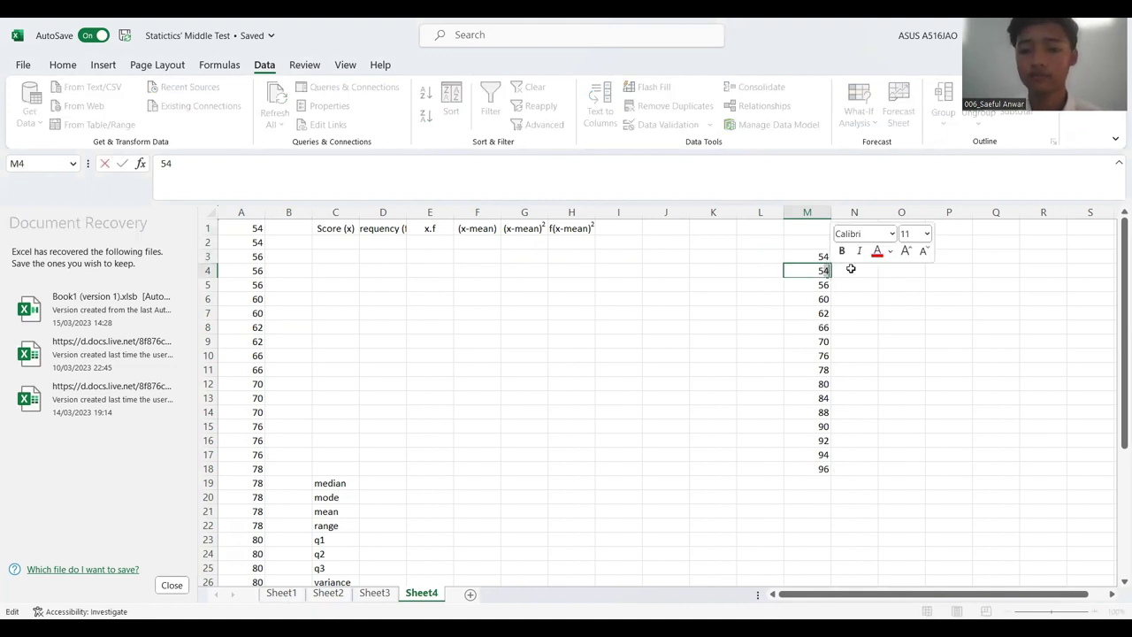
{"action": "key", "text": "Escape"}
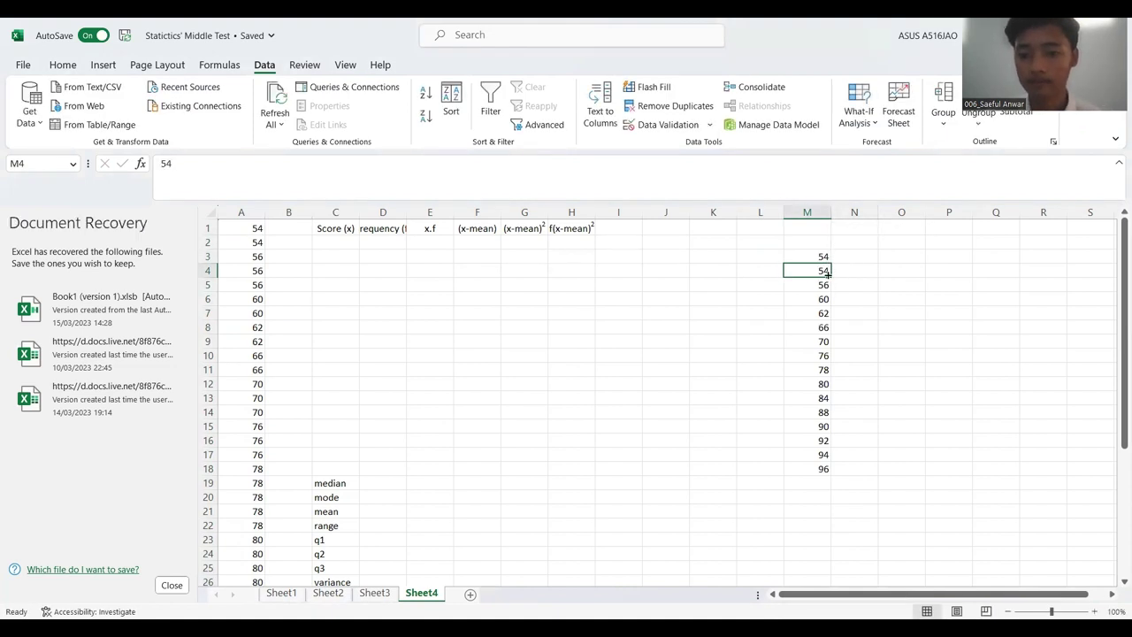
{"action": "left_click_drag", "start_coordinate": [826, 275], "coordinate": [823, 461]}
{"action": "left_click", "coordinate": [773, 275]}
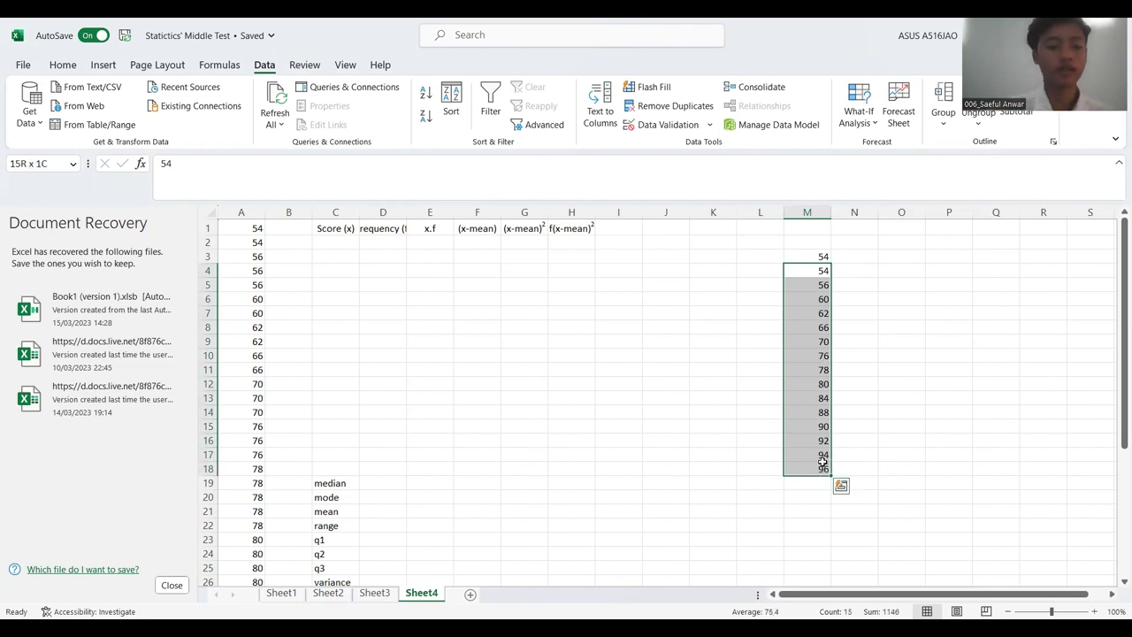
{"action": "key", "text": "ctrl+c"}
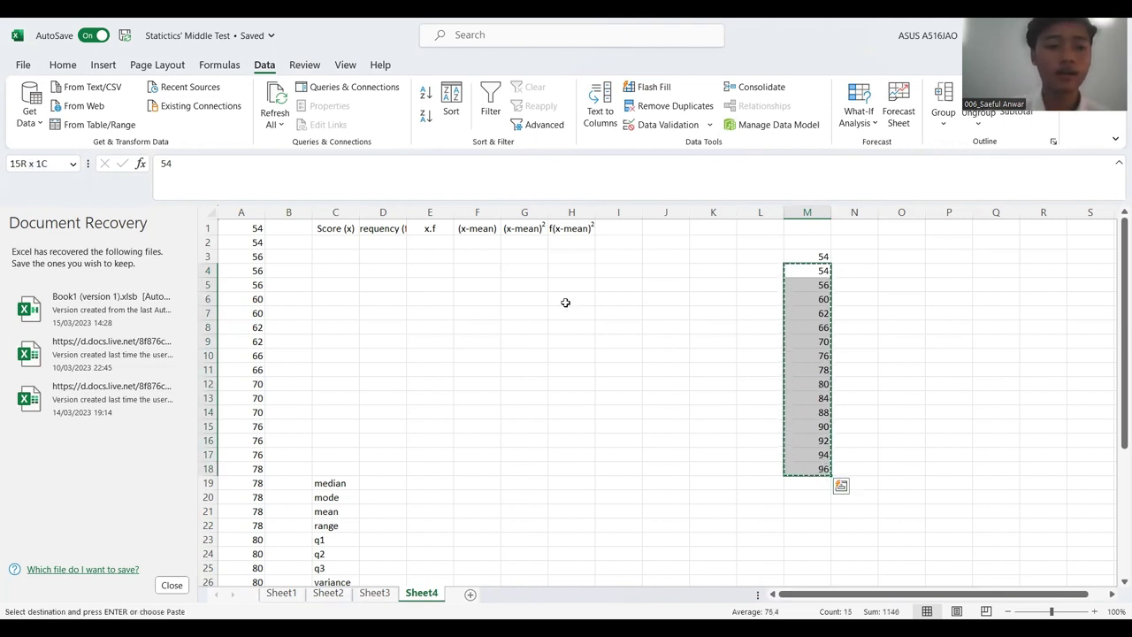
{"action": "left_click", "coordinate": [335, 244]}
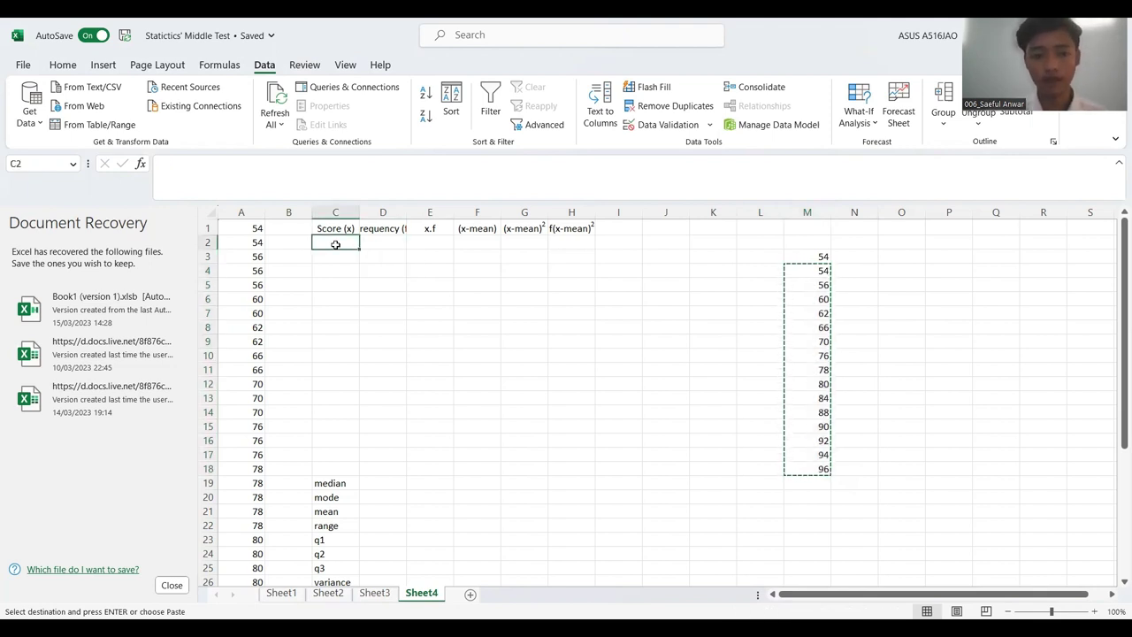
{"action": "key", "text": "ctrl+v"}
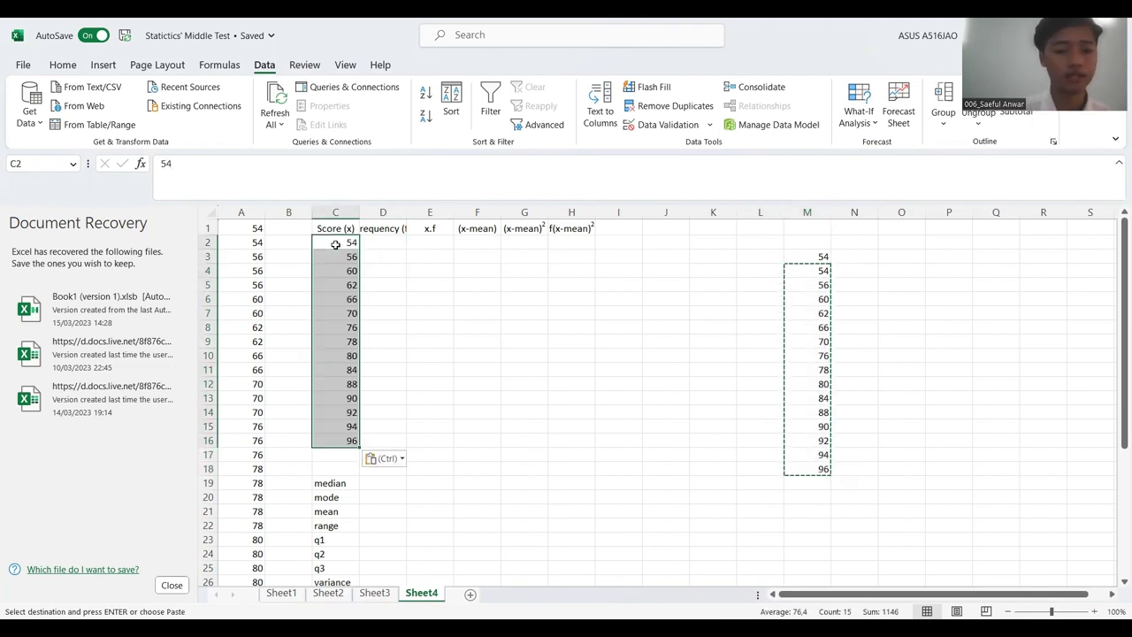
Enter =COUNTIF(A:A;C2) in D2 to count the score's frequency, and fill the formula down to D16
{"action": "left_click", "coordinate": [385, 241]}
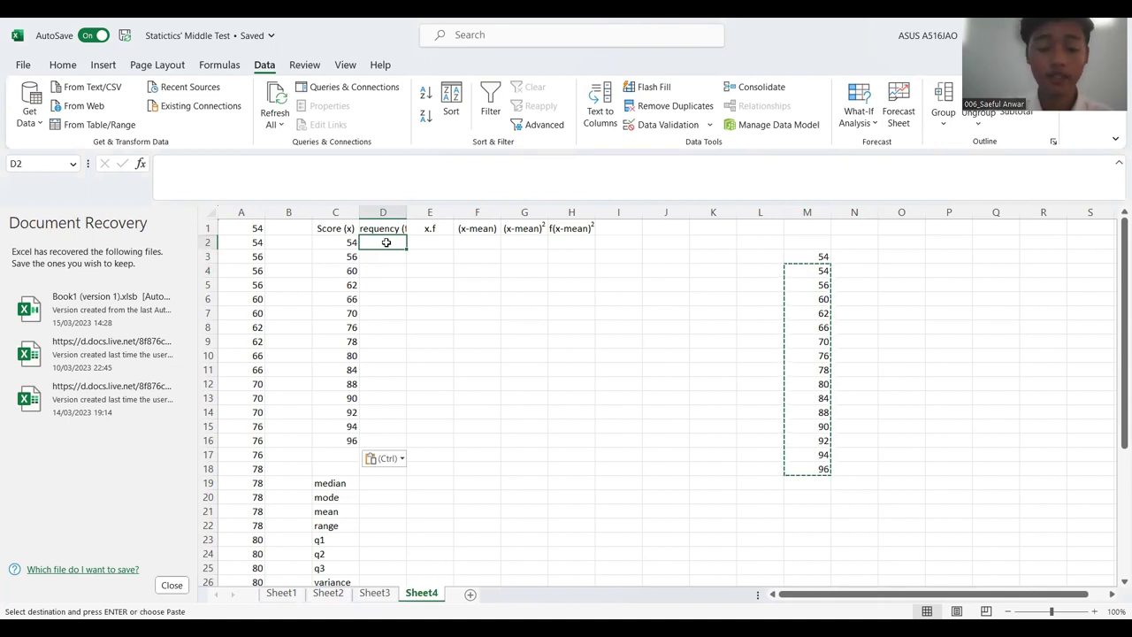
{"action": "type", "text": "="}
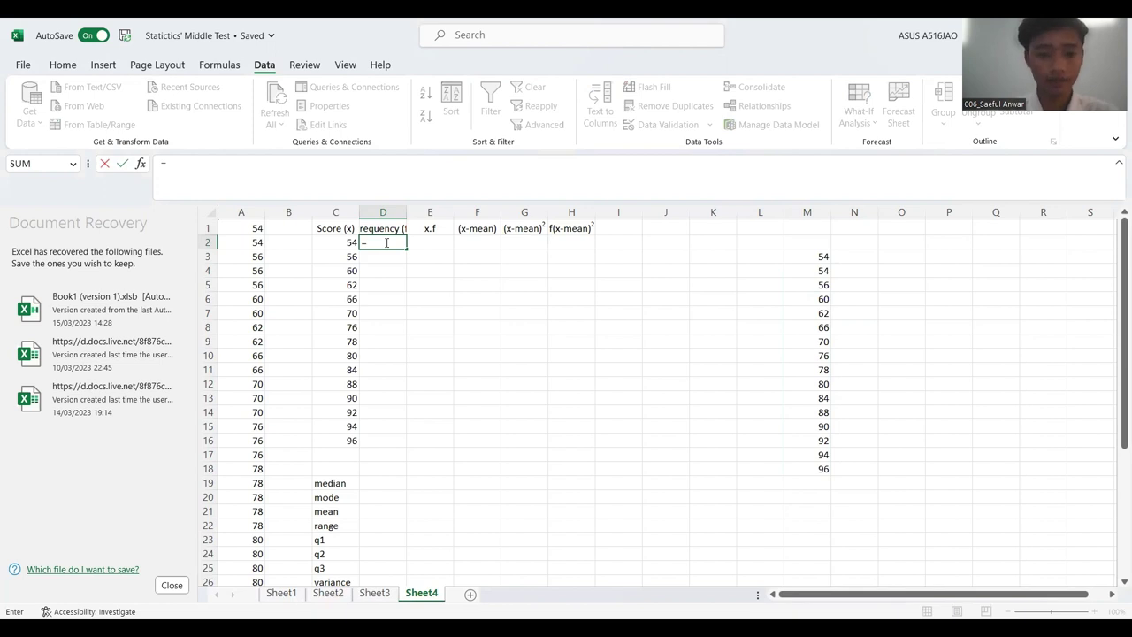
{"action": "type", "text": "countif"}
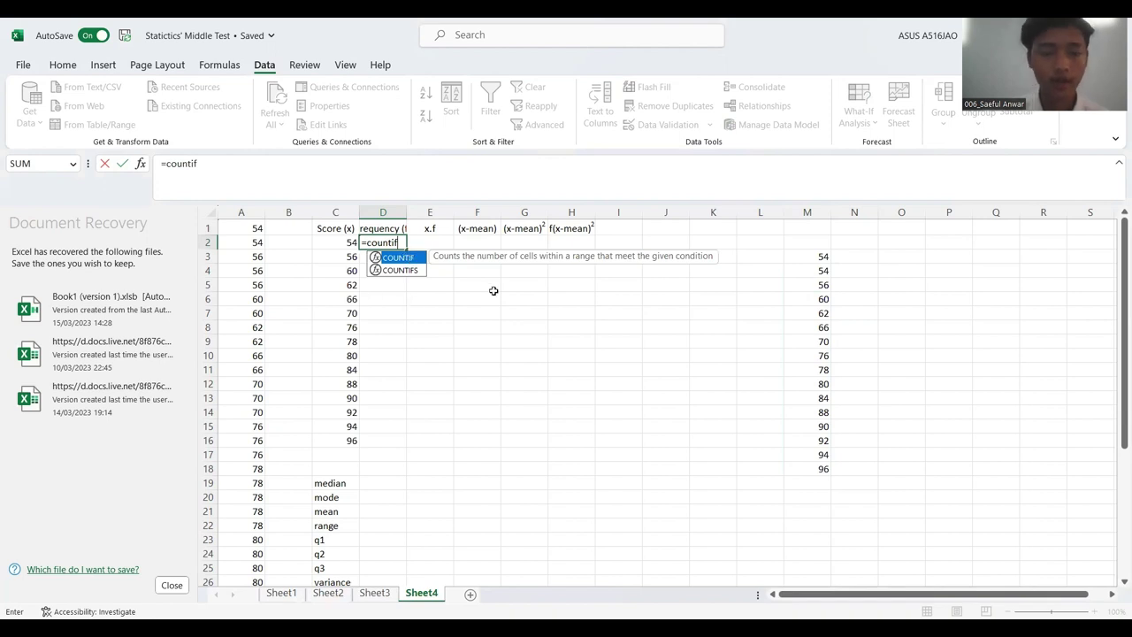
{"action": "key", "text": "Tab"}
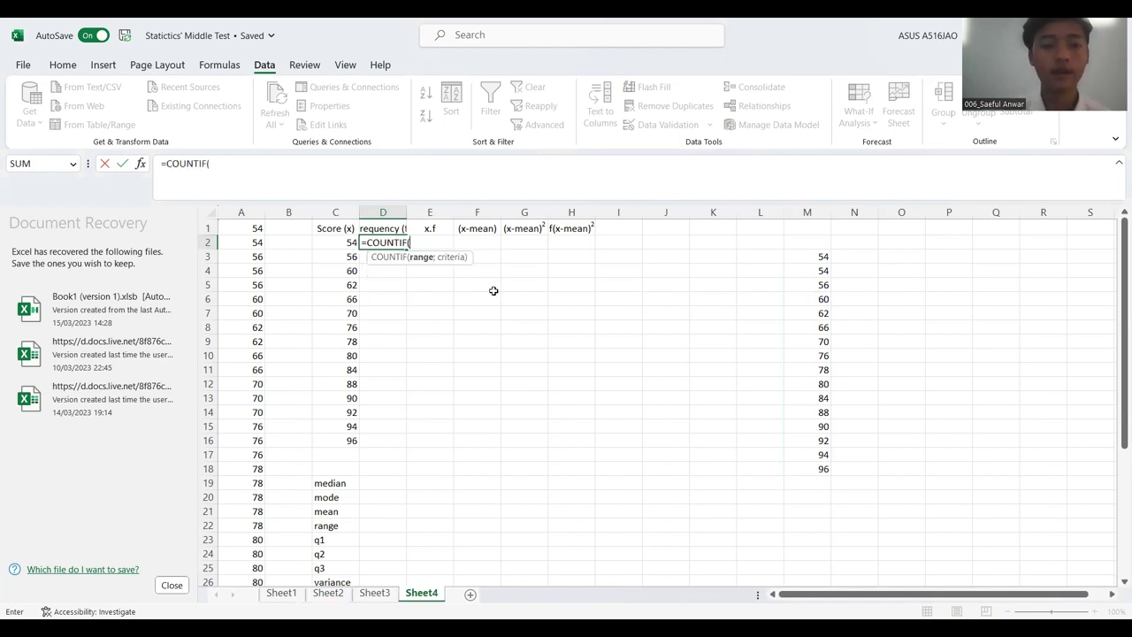
{"action": "left_click", "coordinate": [240, 214]}
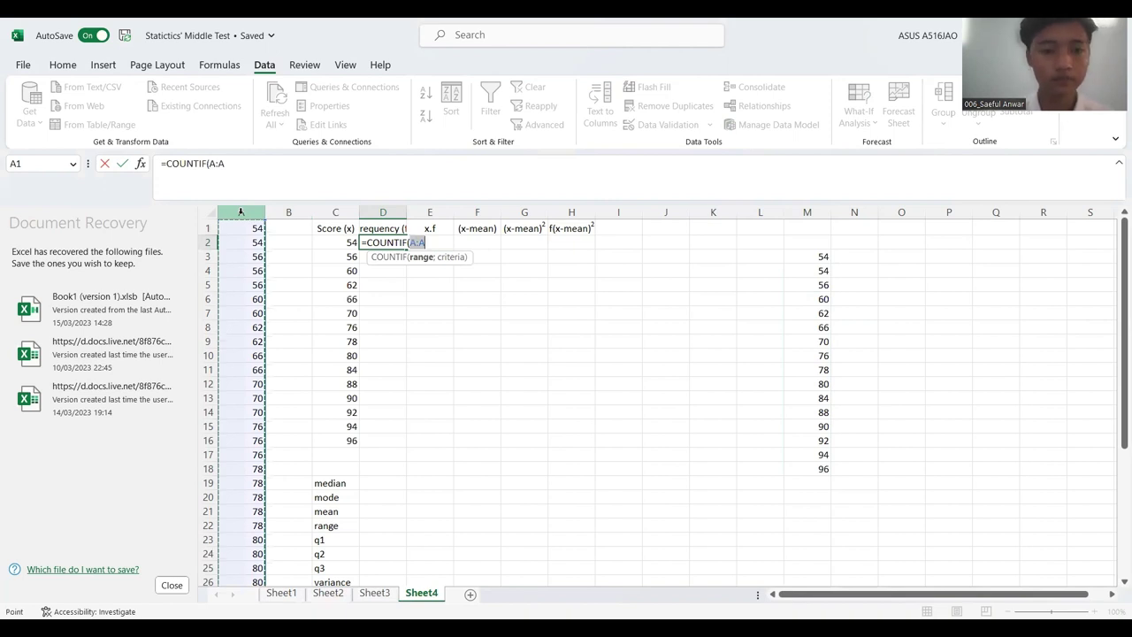
{"action": "type", "text": ";"}
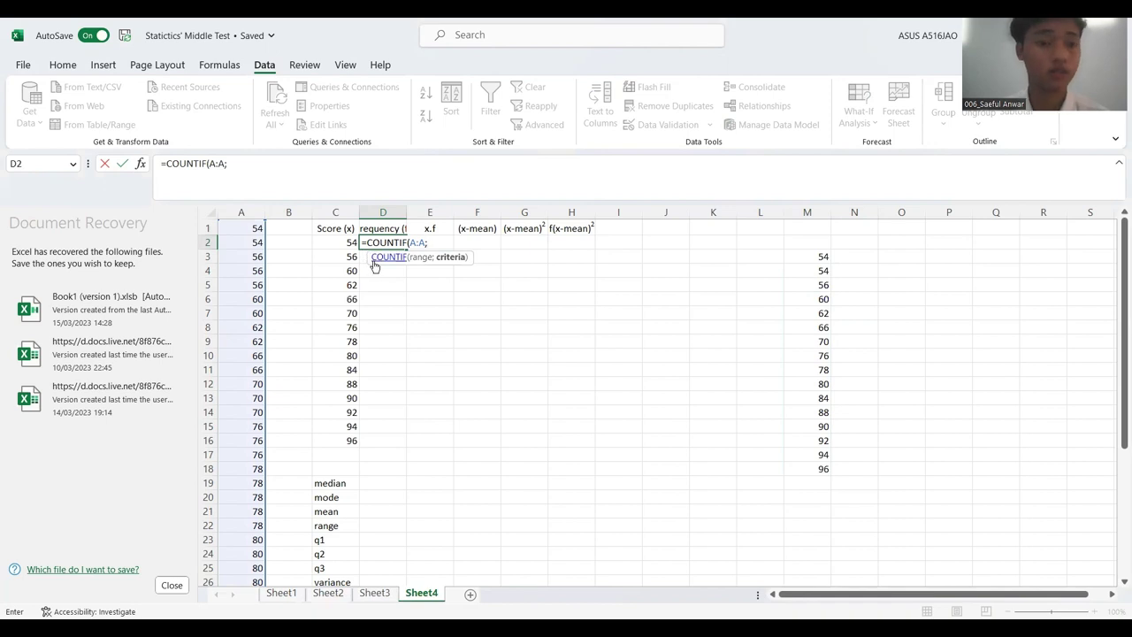
{"action": "left_click", "coordinate": [350, 242]}
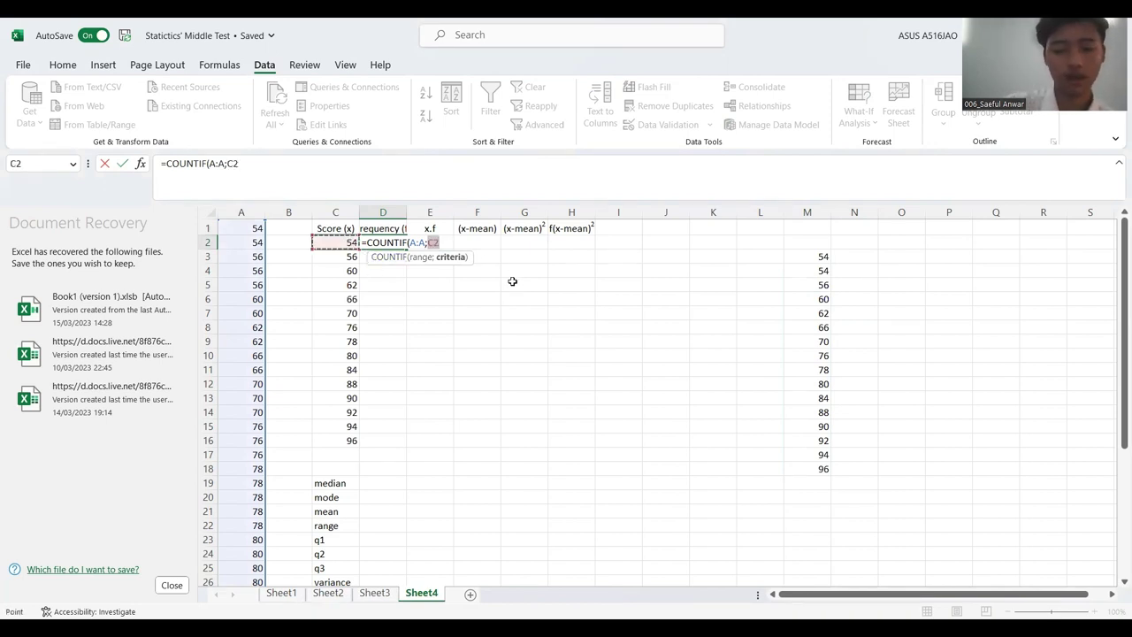
{"action": "key", "text": "Return"}
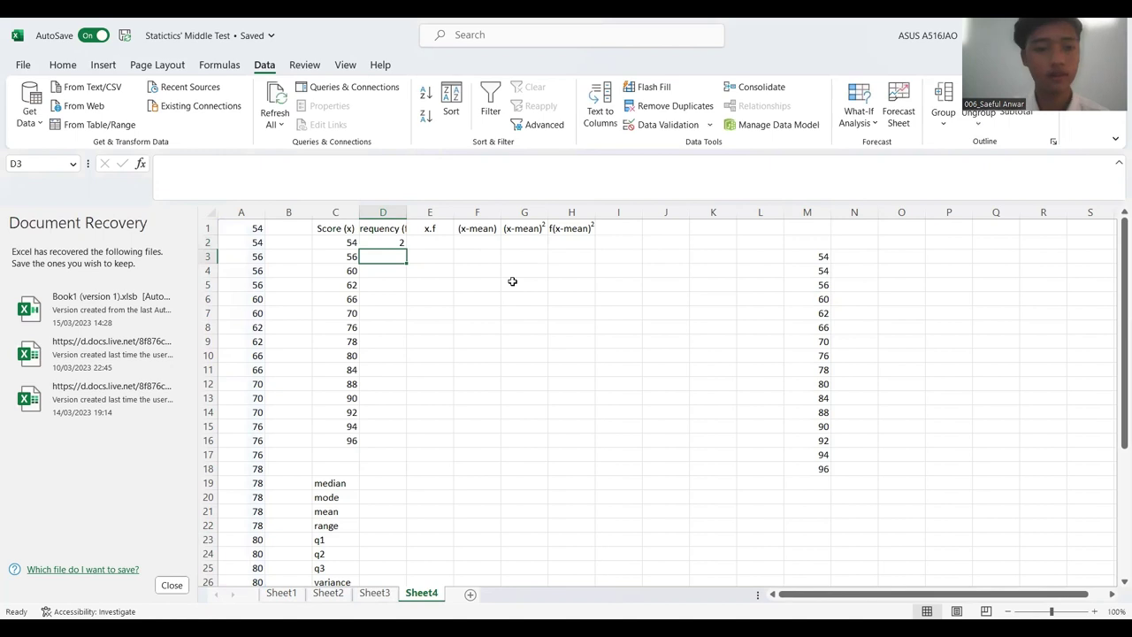
{"action": "left_click", "coordinate": [400, 242]}
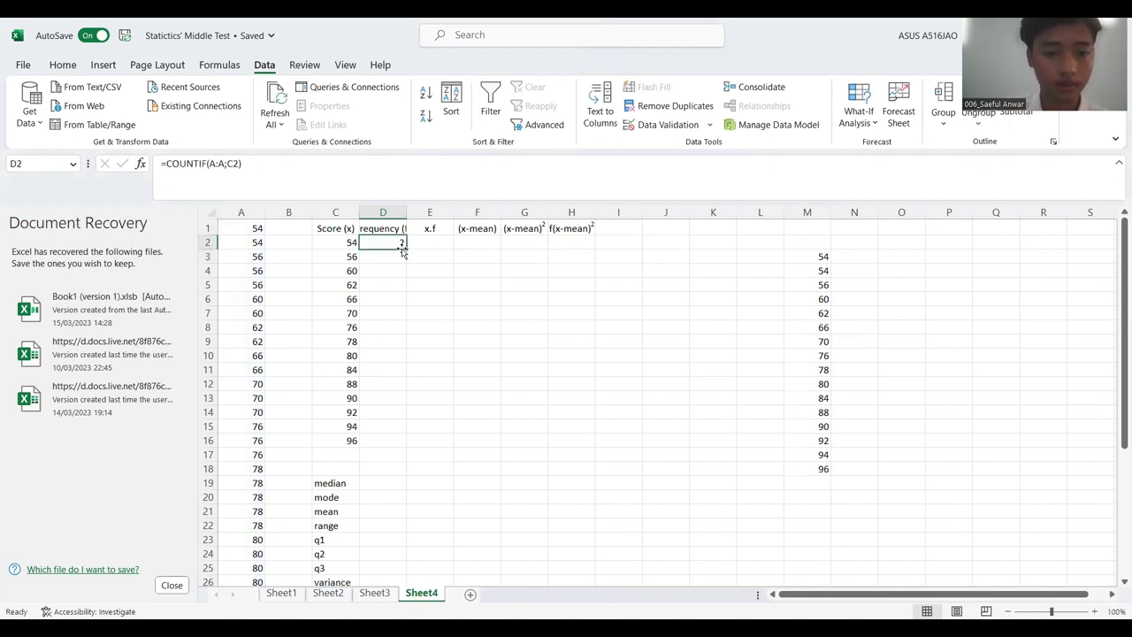
{"action": "left_click_drag", "start_coordinate": [407, 250], "coordinate": [405, 452]}
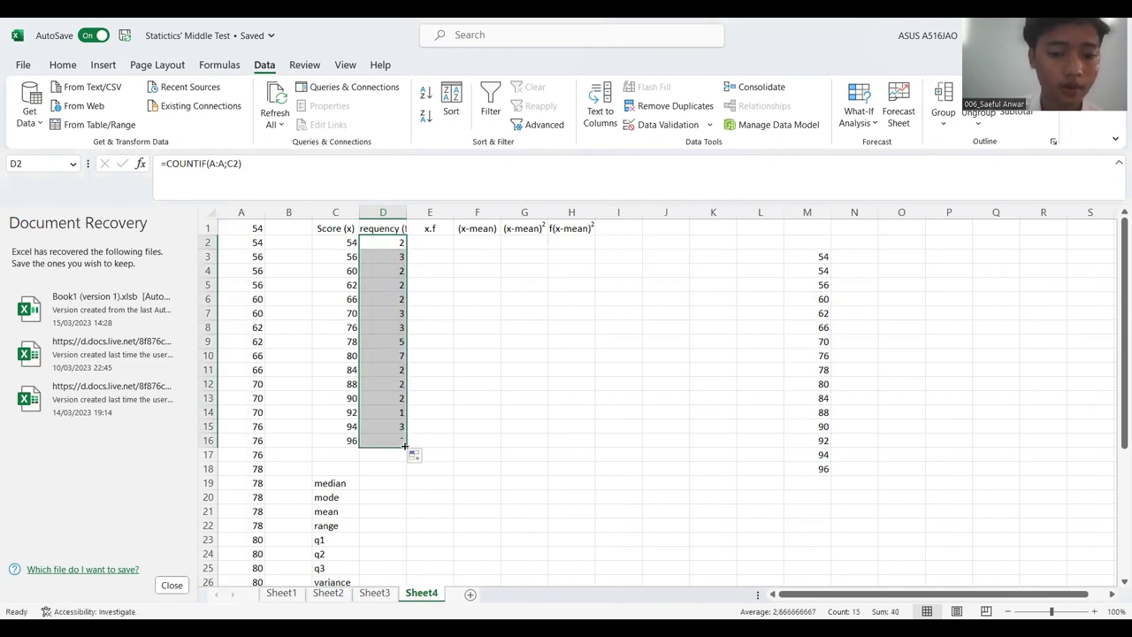
Enter =C2*D2 in E2 of the x.f column and fill the formula down to E16
{"action": "left_click", "coordinate": [430, 240]}
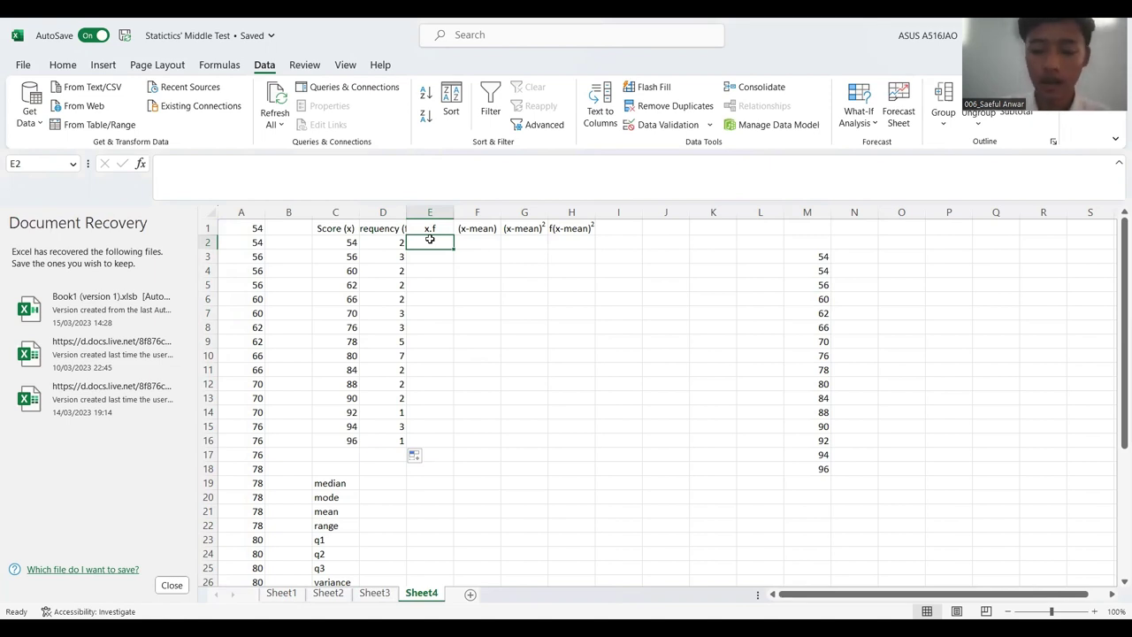
{"action": "type", "text": "="}
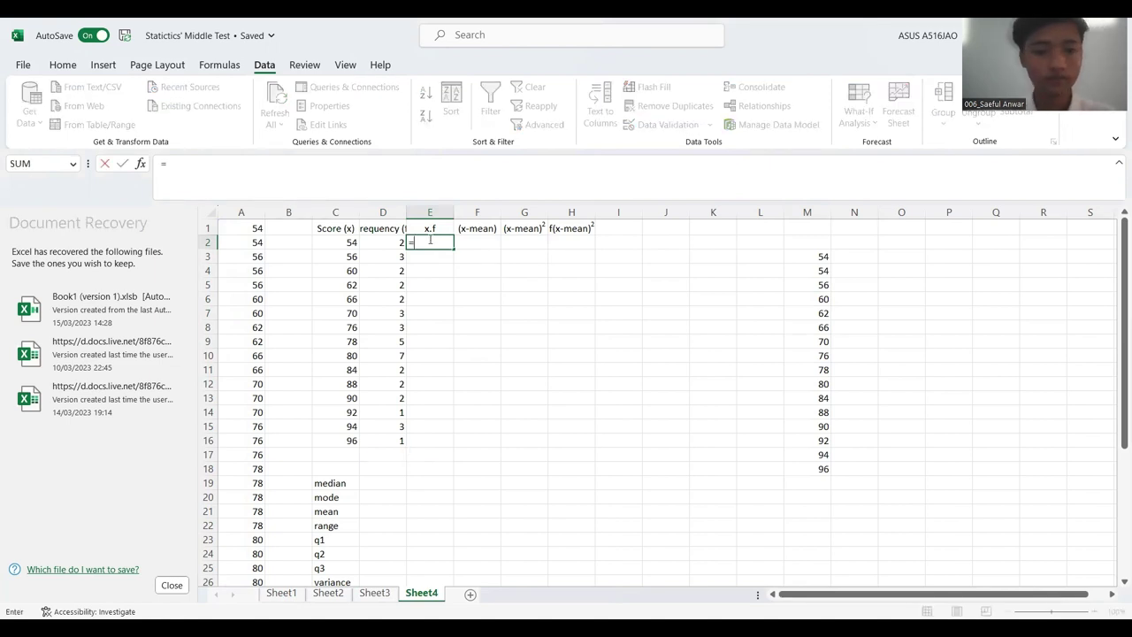
{"action": "left_click", "coordinate": [351, 243]}
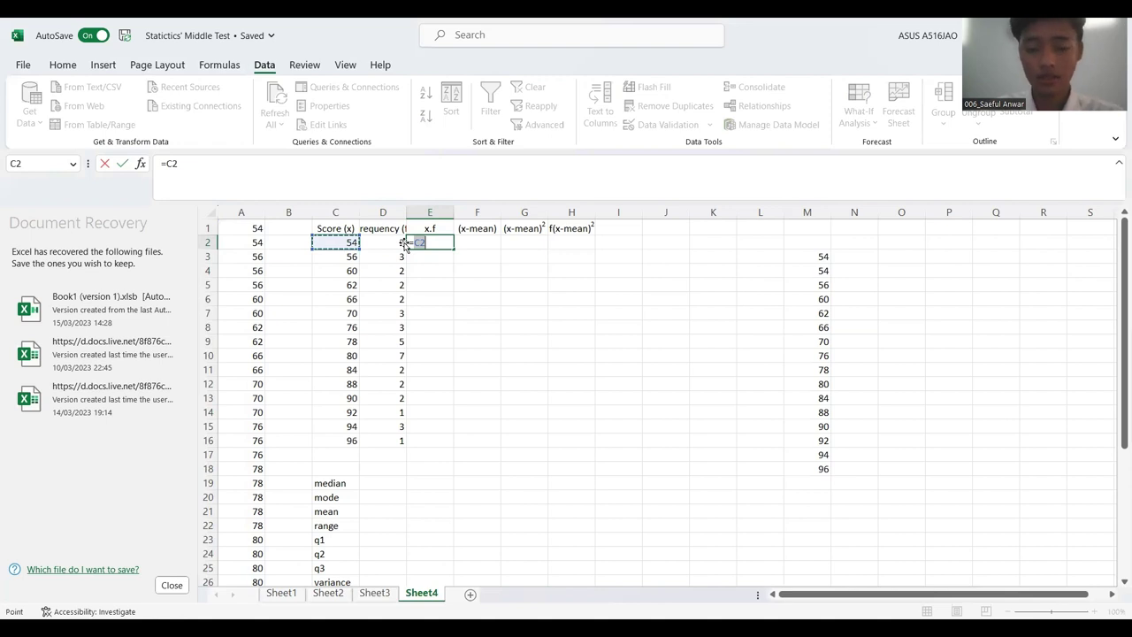
{"action": "type", "text": "*"}
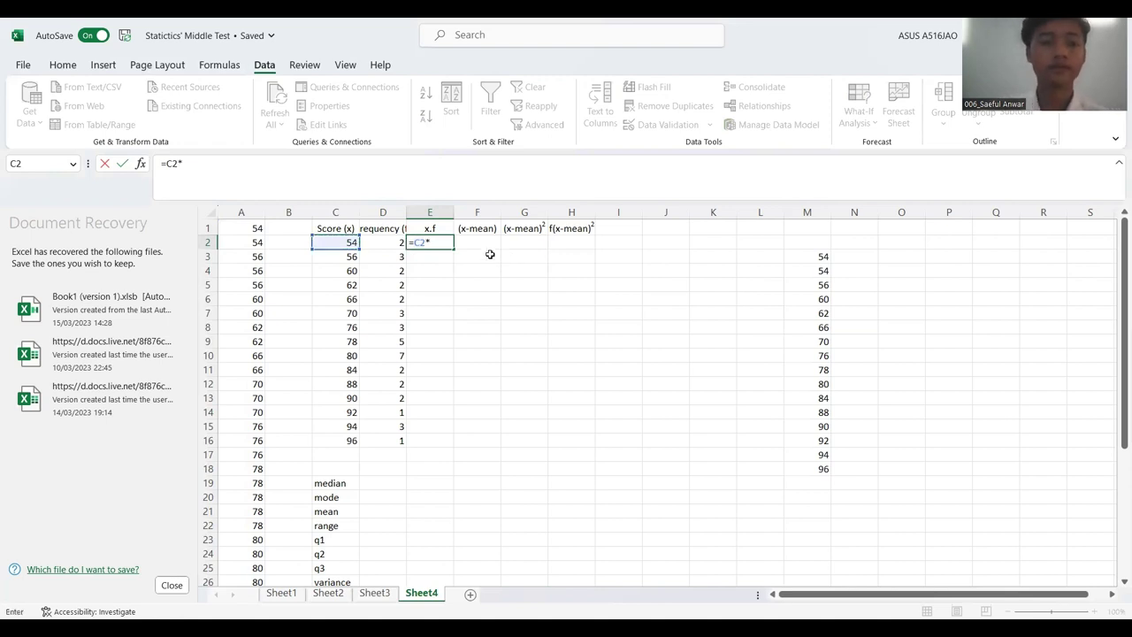
{"action": "left_click", "coordinate": [398, 242]}
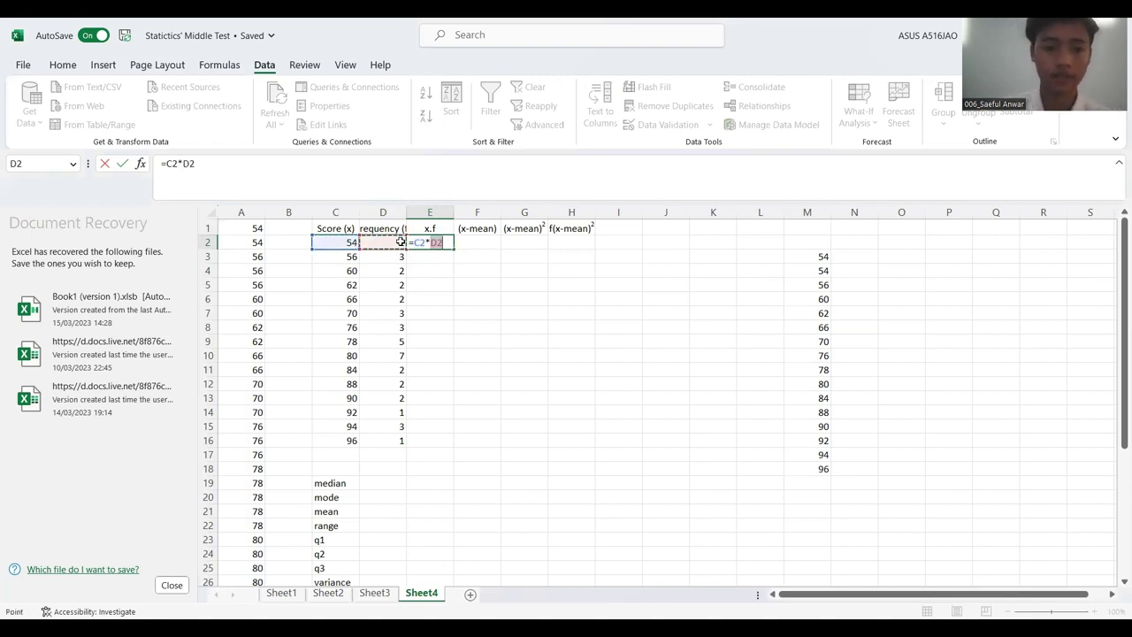
{"action": "key", "text": "Return"}
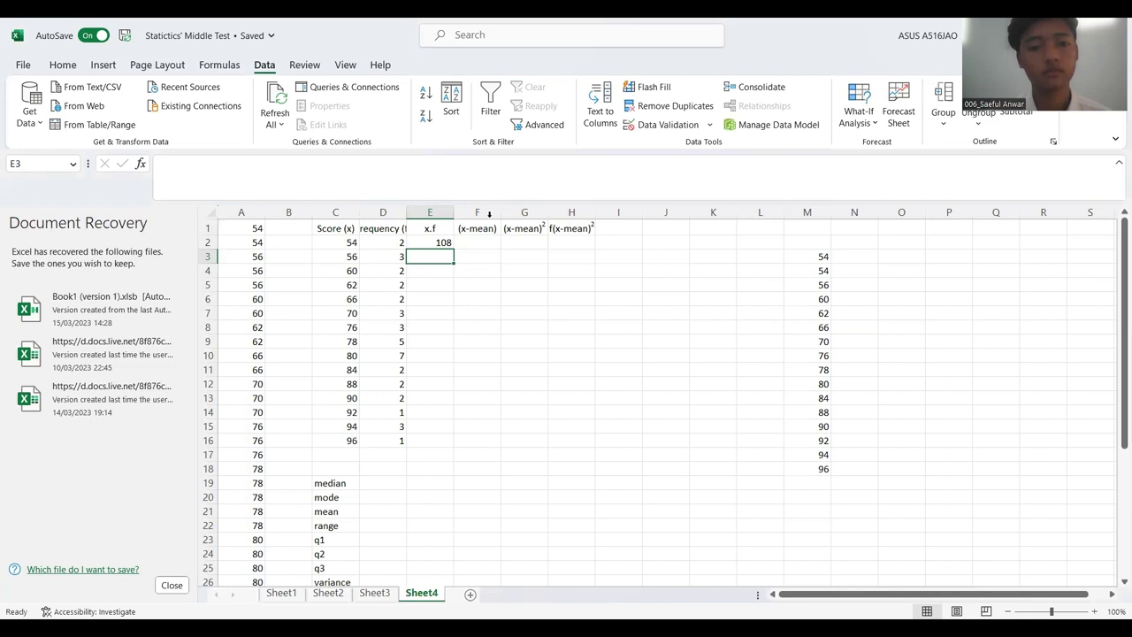
{"action": "left_click", "coordinate": [441, 244]}
{"action": "left_click_drag", "start_coordinate": [453, 248], "coordinate": [443, 442]}
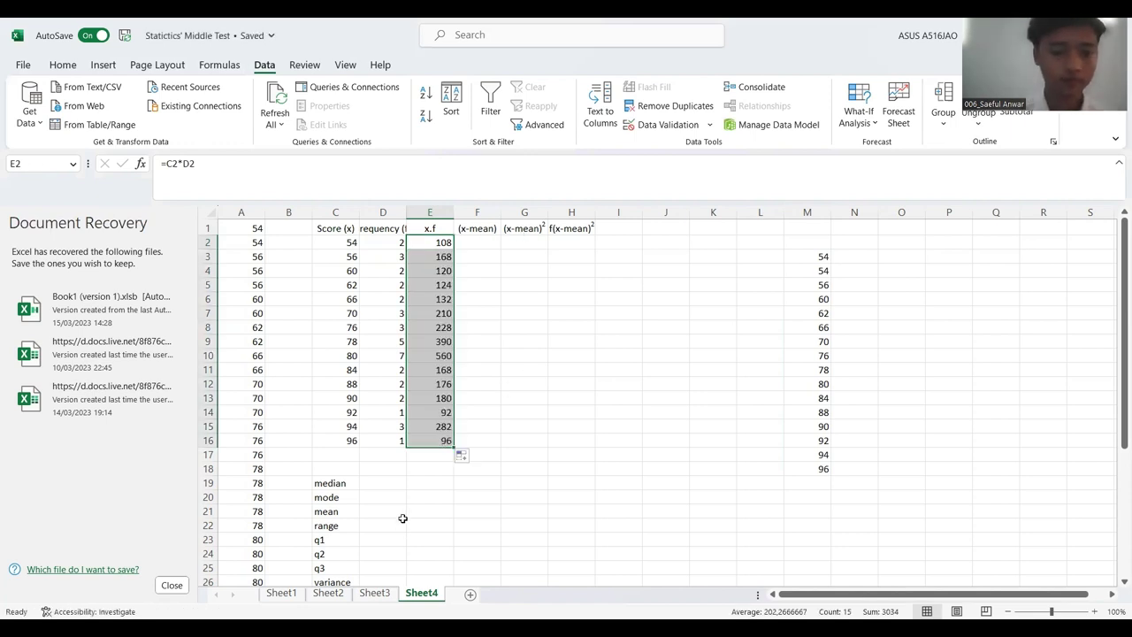
Total the frequencies in D17 with =SUM(D2:D16) and fill the formula across to E17 for the x.f column
{"action": "left_click", "coordinate": [383, 452]}
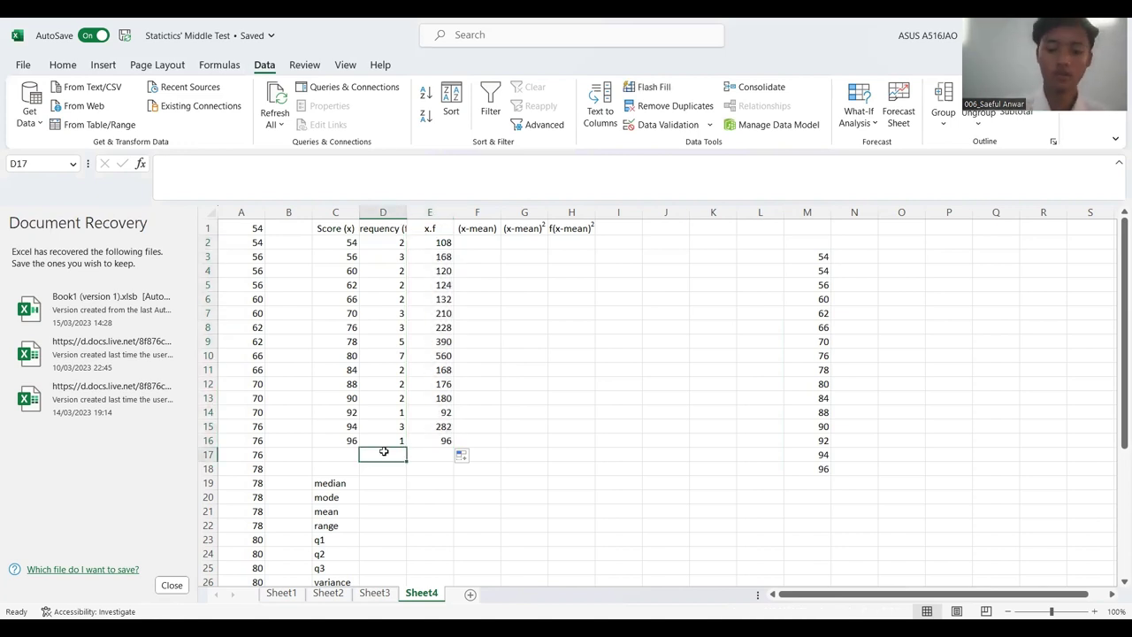
{"action": "type", "text": "="}
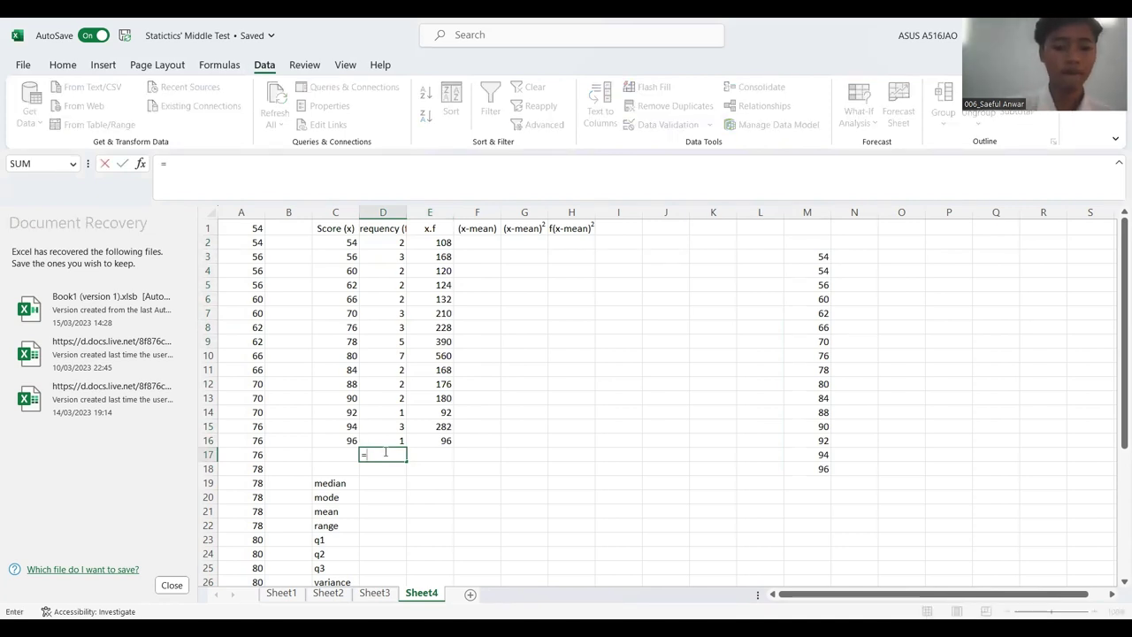
{"action": "type", "text": "sum"}
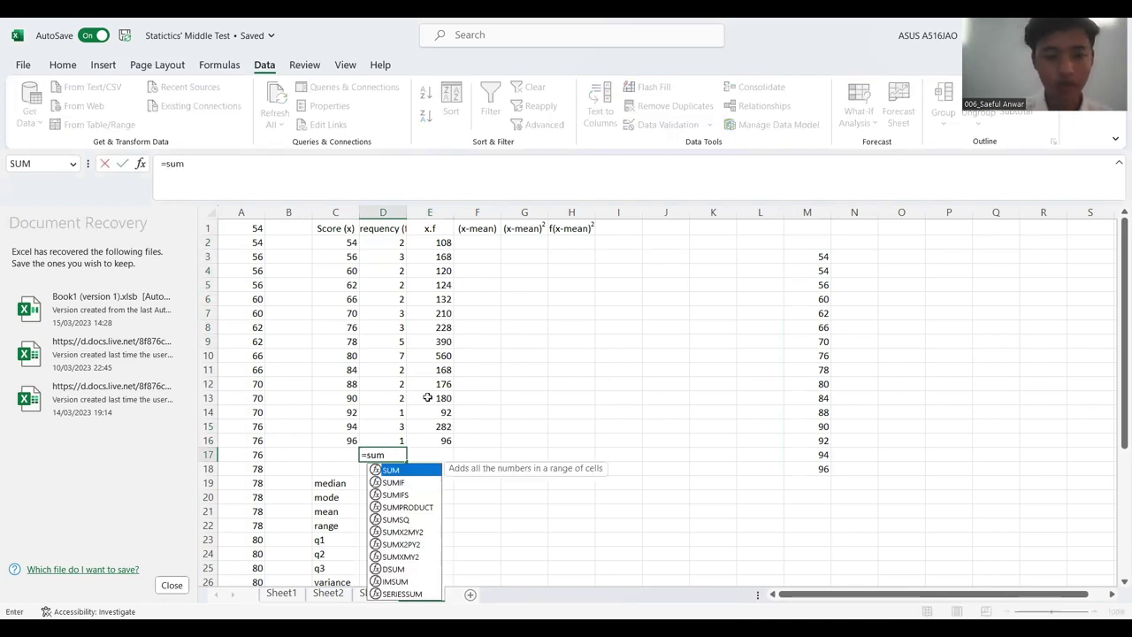
{"action": "key", "text": "Tab"}
{"action": "left_click_drag", "start_coordinate": [397, 242], "coordinate": [396, 271]}
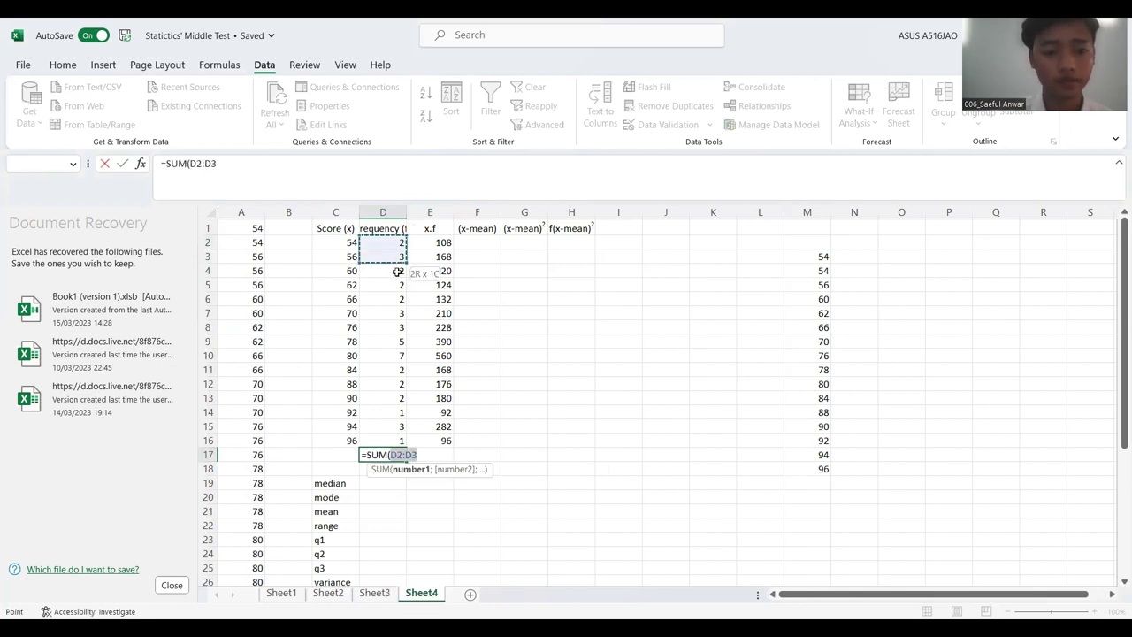
{"action": "left_click_drag", "start_coordinate": [389, 442], "coordinate": [390, 442]}
{"action": "key", "text": "Return"}
{"action": "left_click", "coordinate": [397, 457]}
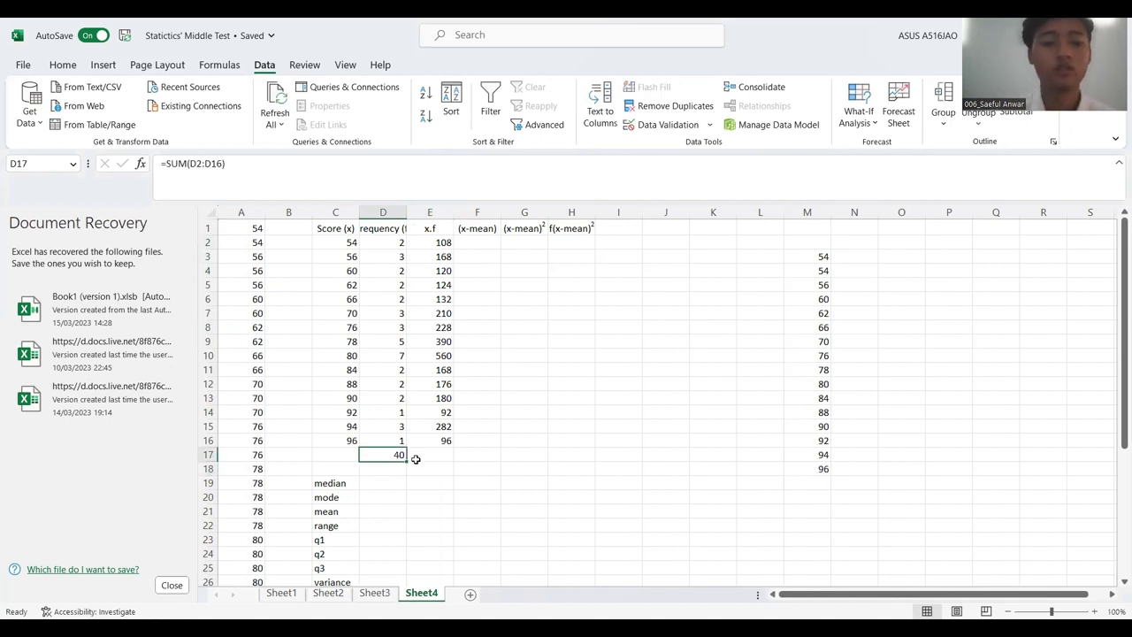
{"action": "left_click_drag", "start_coordinate": [407, 460], "coordinate": [450, 458]}
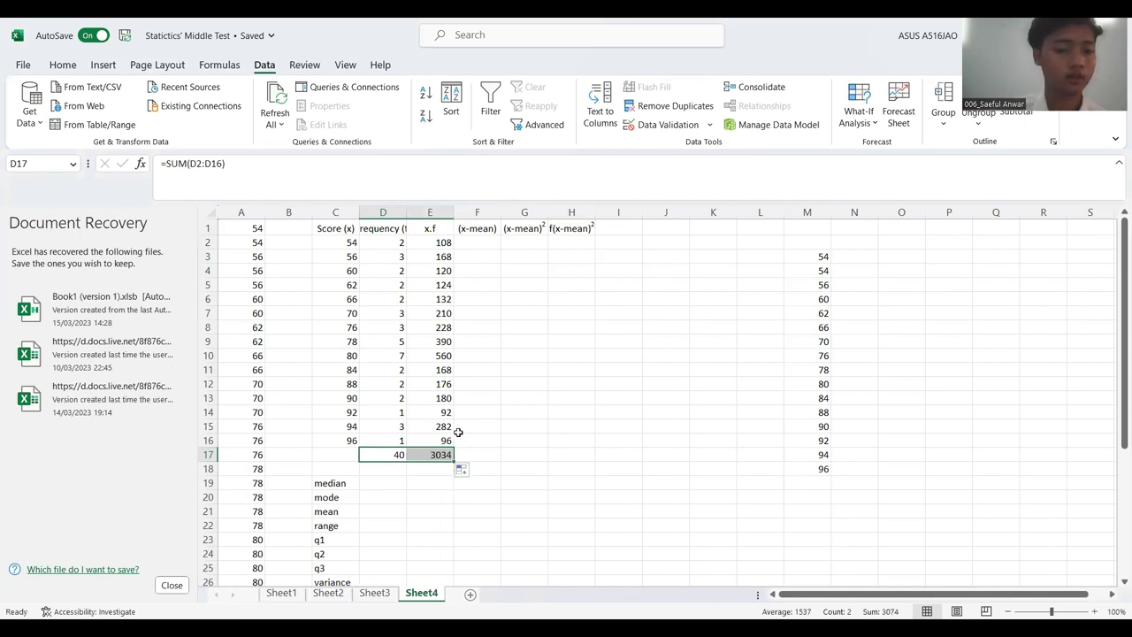
{"action": "left_click", "coordinate": [494, 486]}
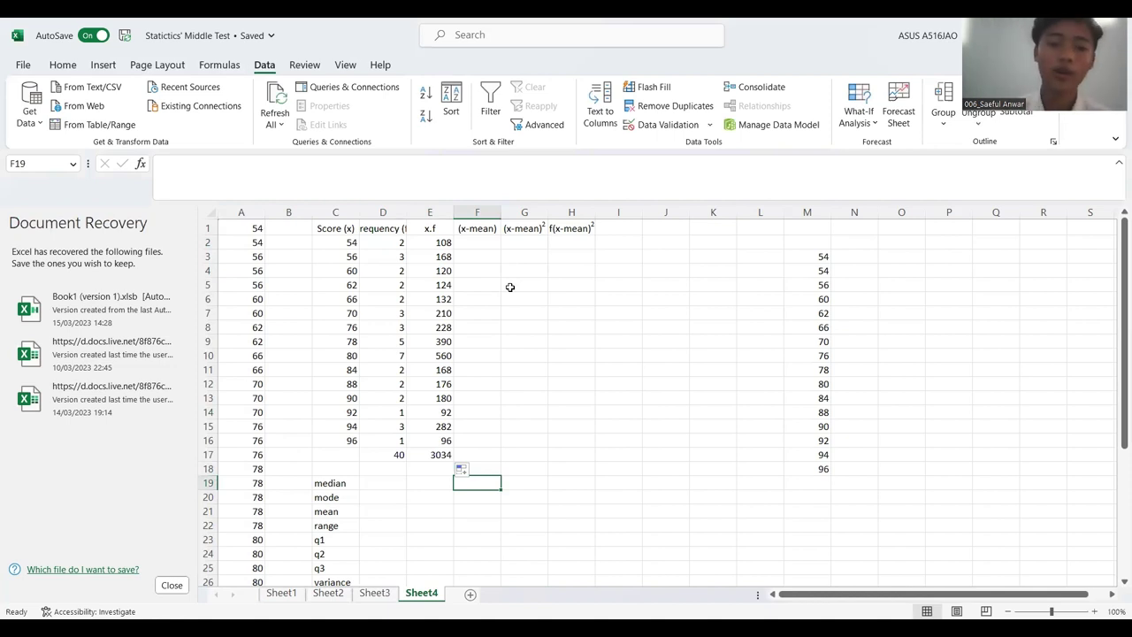
Calculate the mean in D21 by dividing the x.f total by the frequency total with =E17/D17
{"action": "left_click", "coordinate": [492, 244]}
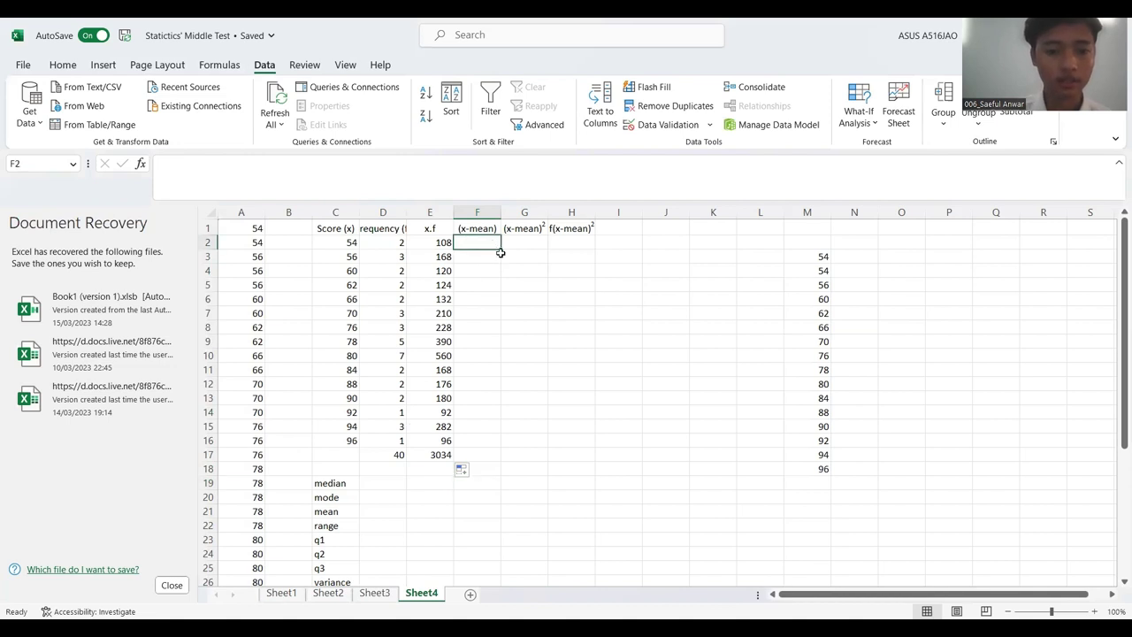
{"action": "left_click", "coordinate": [366, 512]}
{"action": "type", "text": "="}
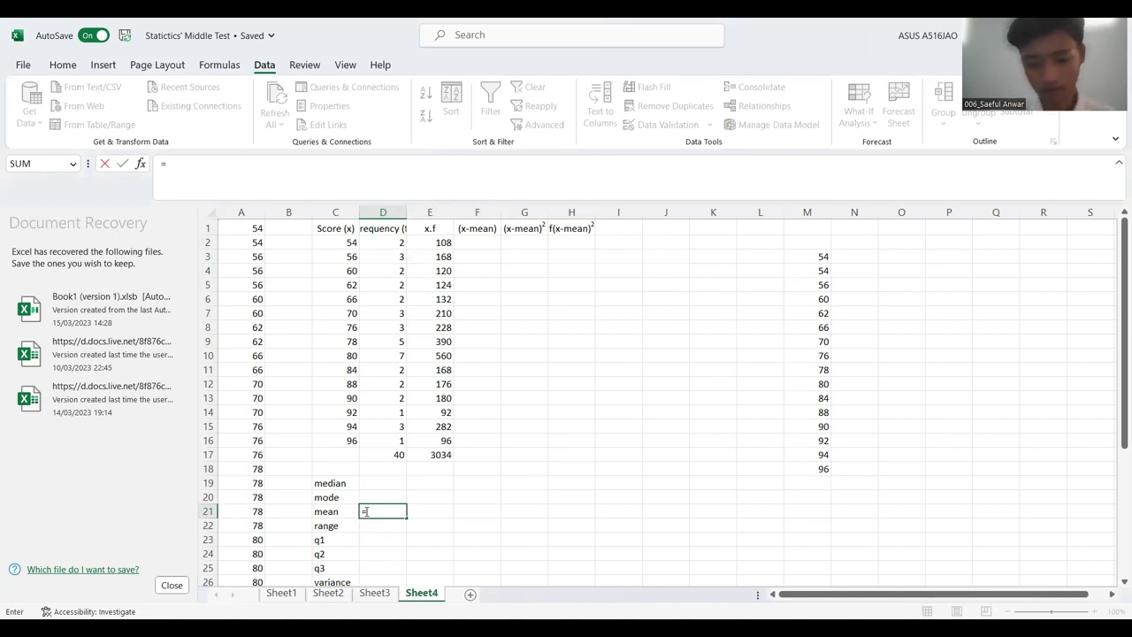
{"action": "key", "text": "BackSpace"}
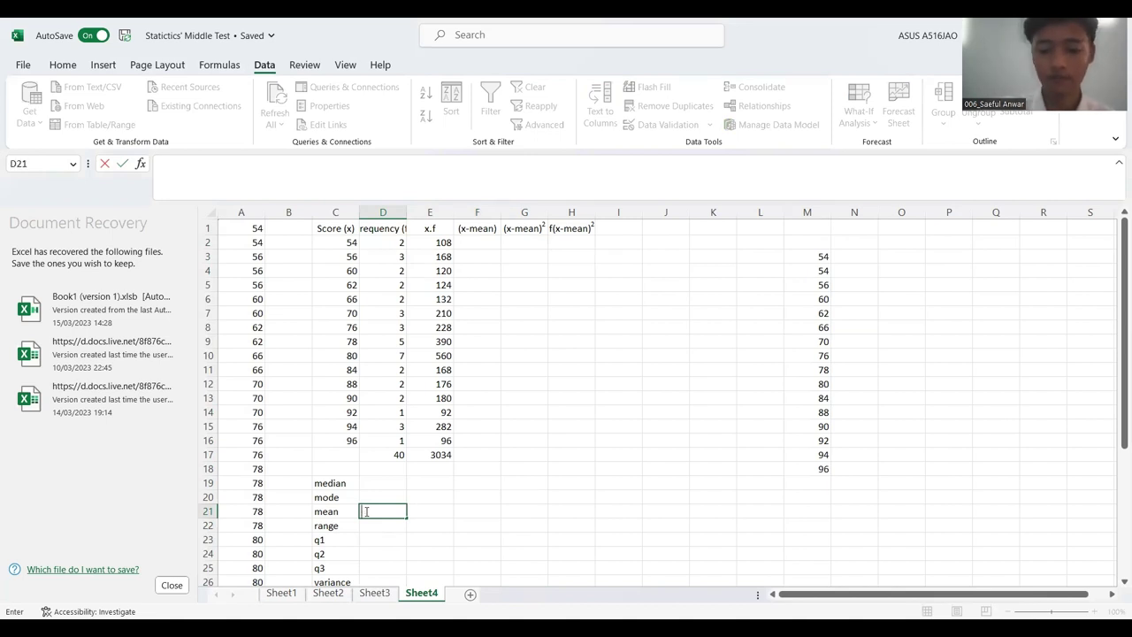
{"action": "type", "text": "="}
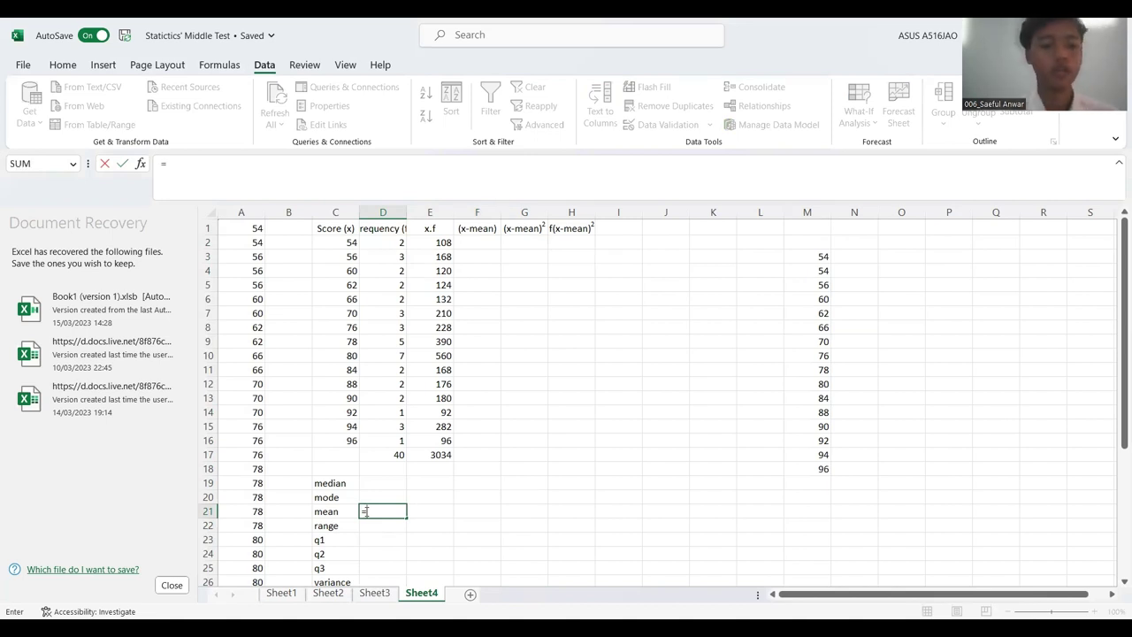
{"action": "left_click", "coordinate": [445, 454]}
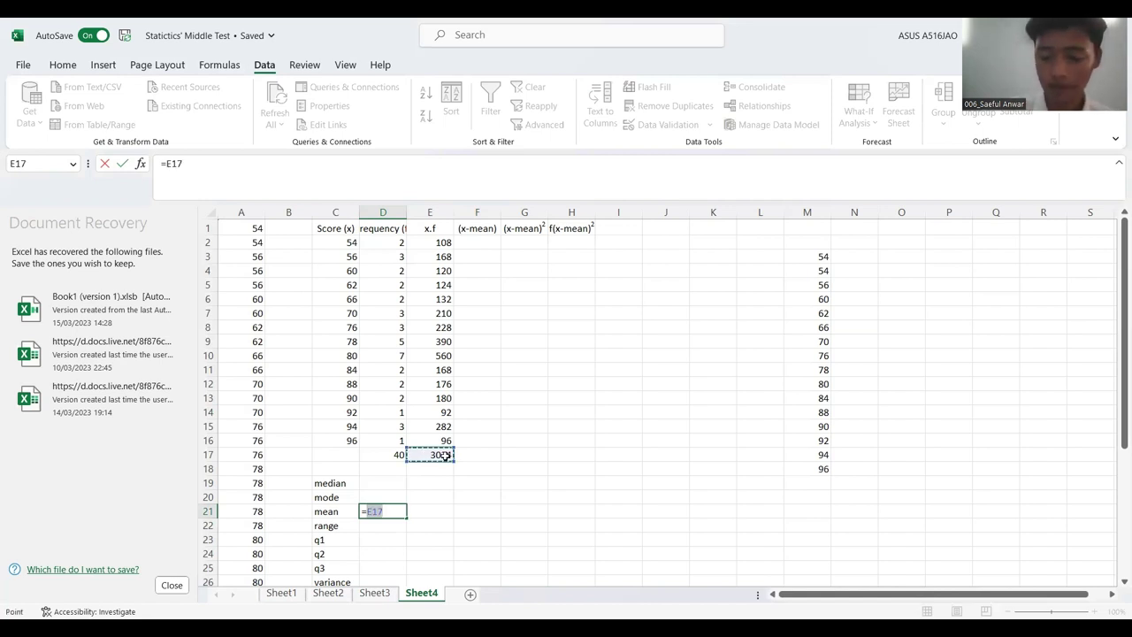
{"action": "type", "text": "/"}
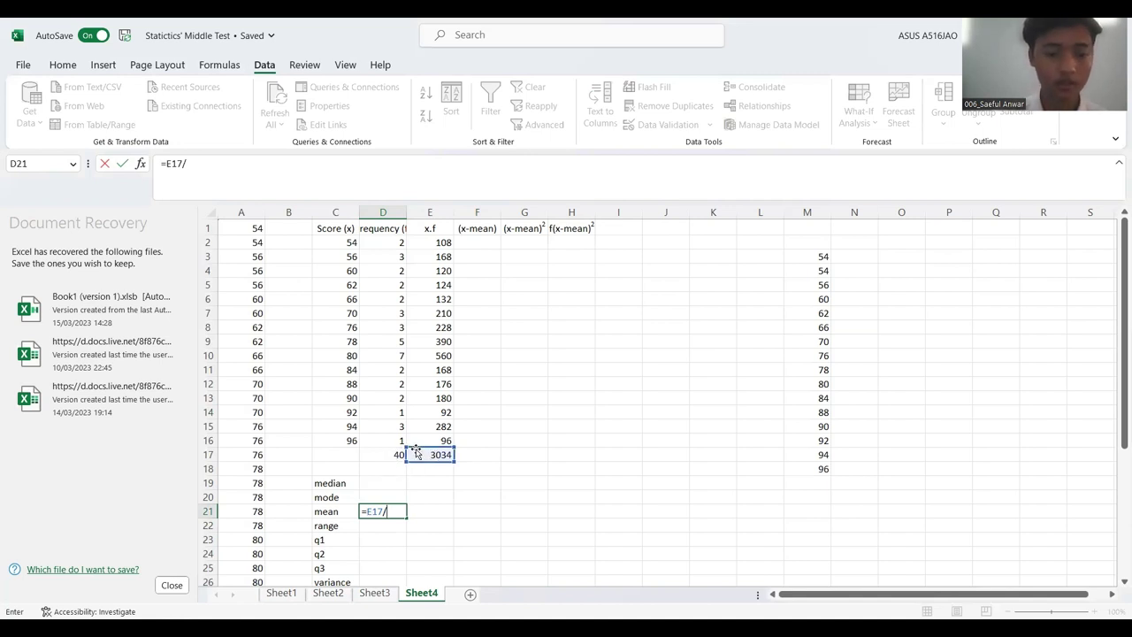
{"action": "left_click", "coordinate": [394, 455]}
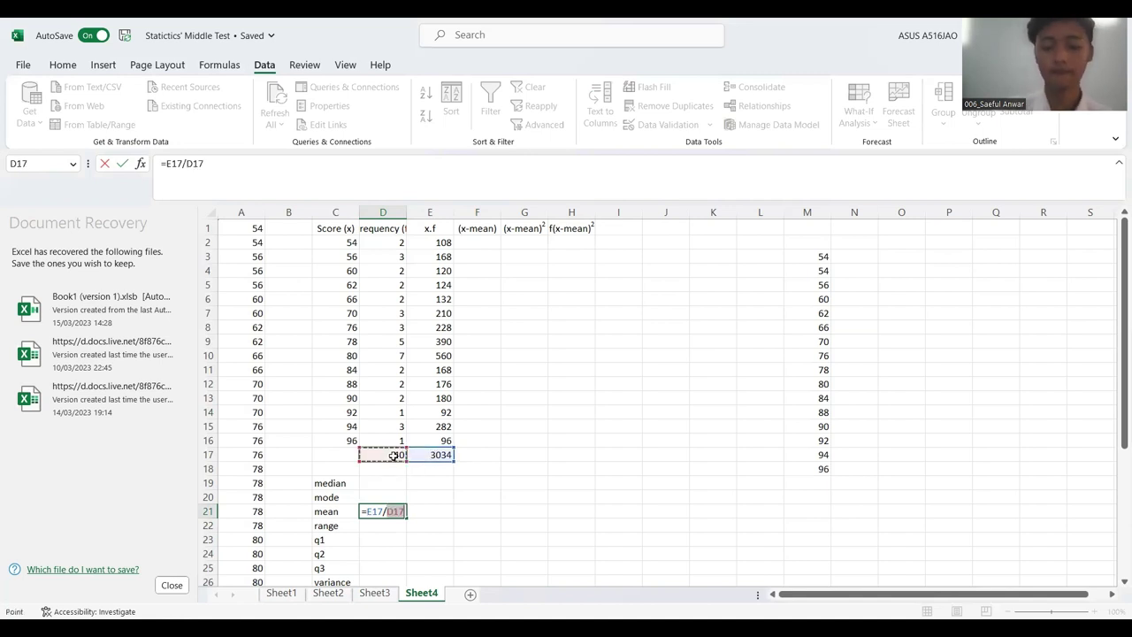
{"action": "key", "text": "Return"}
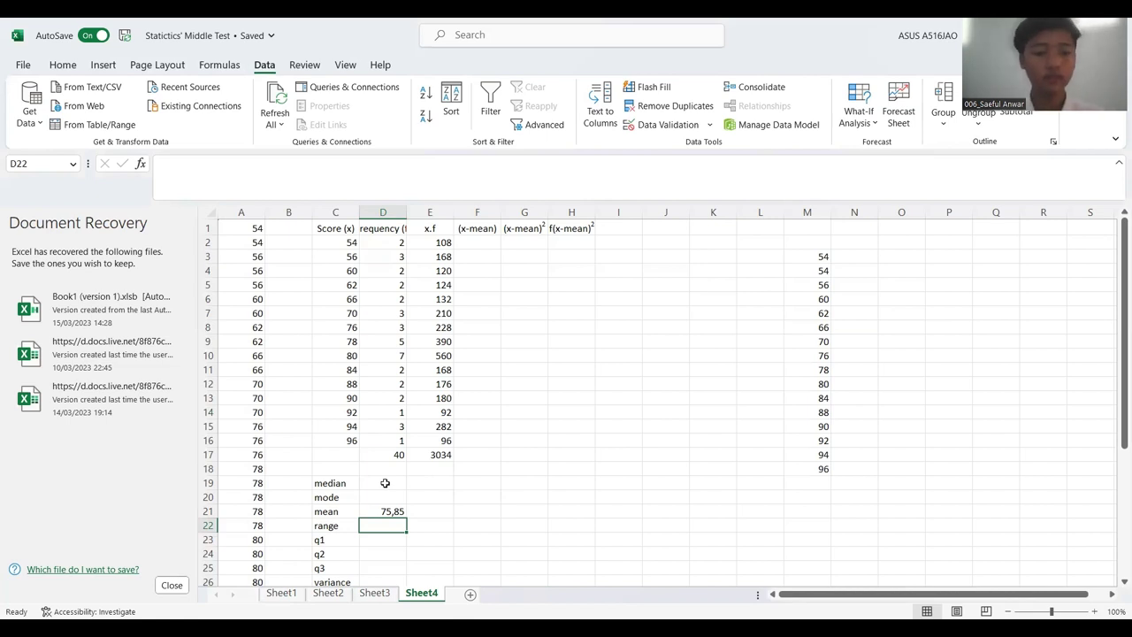
Find the middle score in column A's sorted list around A20 and enter 78 as the median in D19
{"action": "scroll", "coordinate": [384, 483], "scroll_direction": "down", "scroll_amount": 1}
{"action": "left_click", "coordinate": [386, 475]}
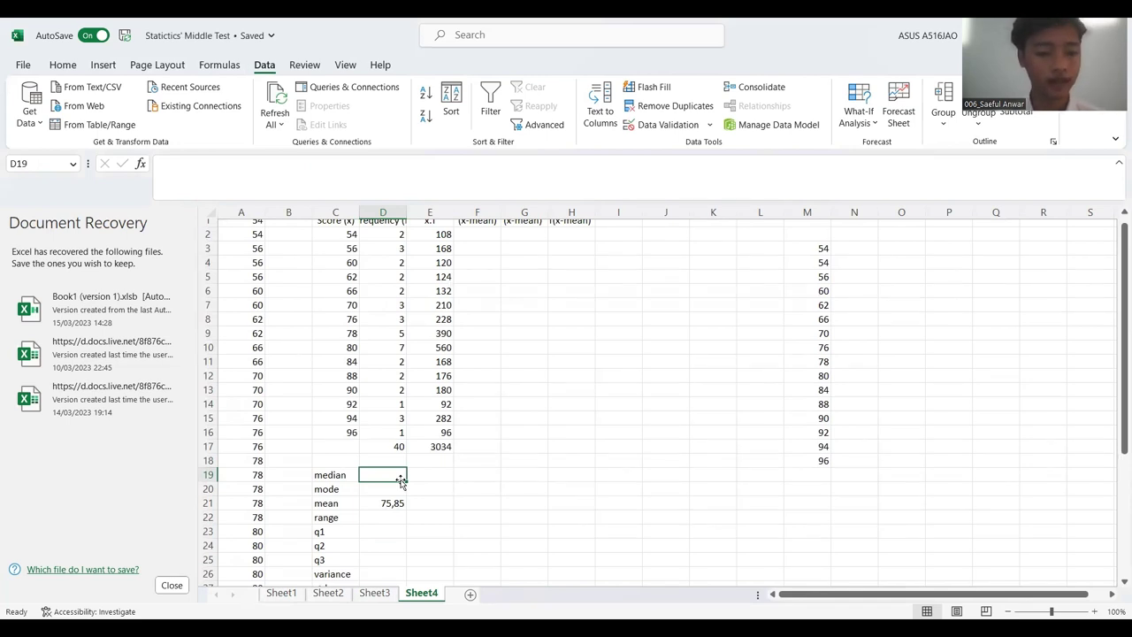
{"action": "scroll", "coordinate": [232, 506], "scroll_direction": "down", "scroll_amount": 5}
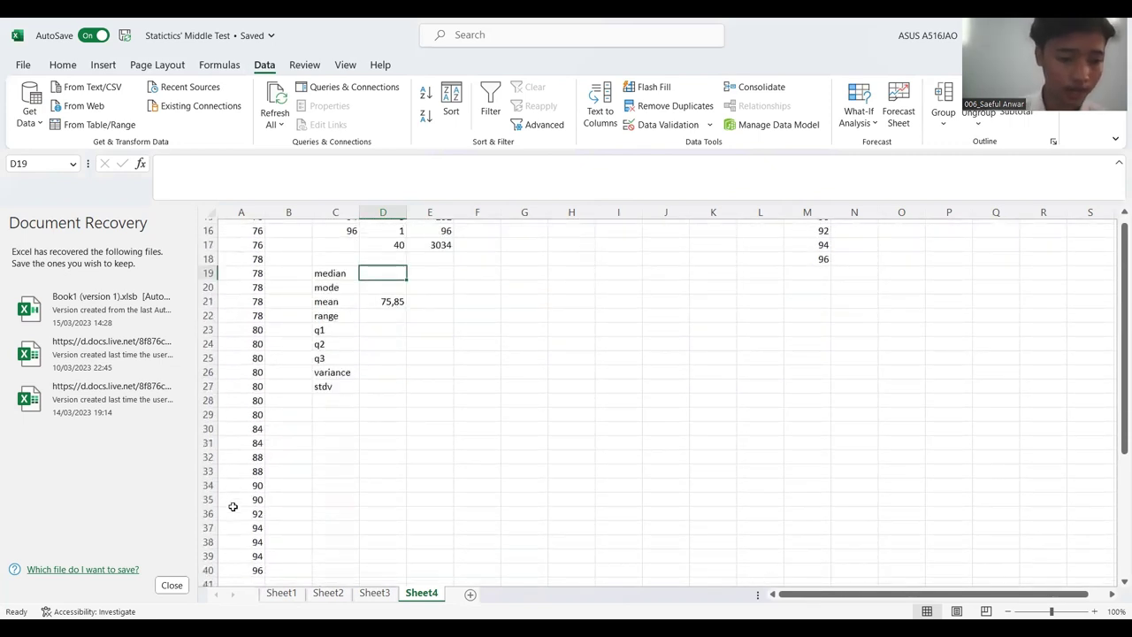
{"action": "scroll", "coordinate": [233, 506], "scroll_direction": "down", "scroll_amount": 1}
{"action": "scroll", "coordinate": [253, 319], "scroll_direction": "up", "scroll_amount": 3}
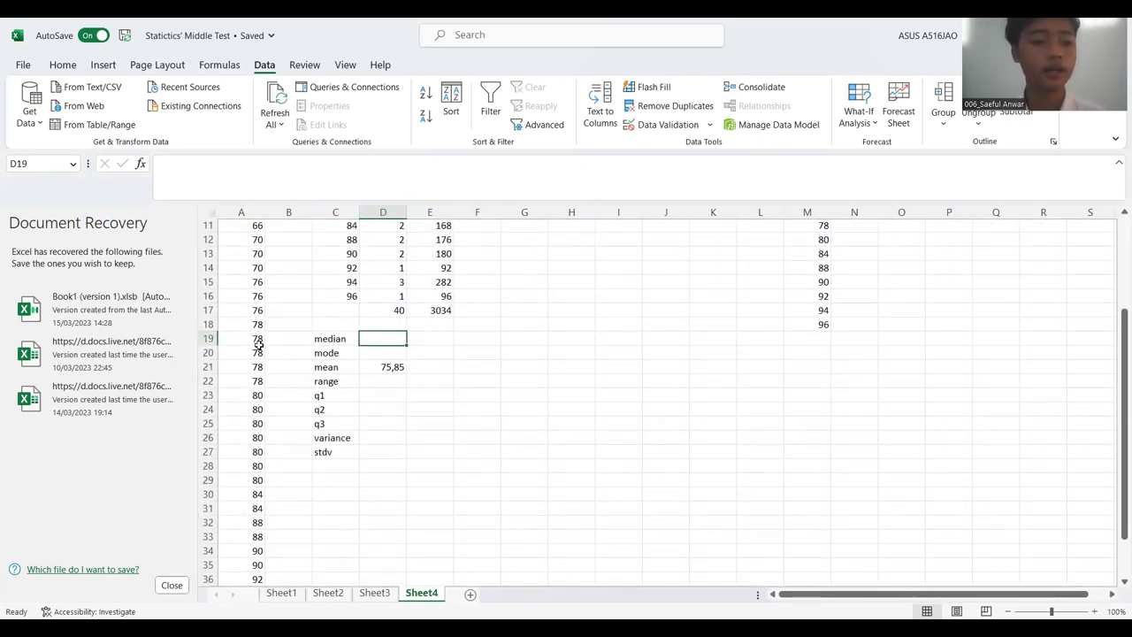
{"action": "left_click", "coordinate": [257, 353]}
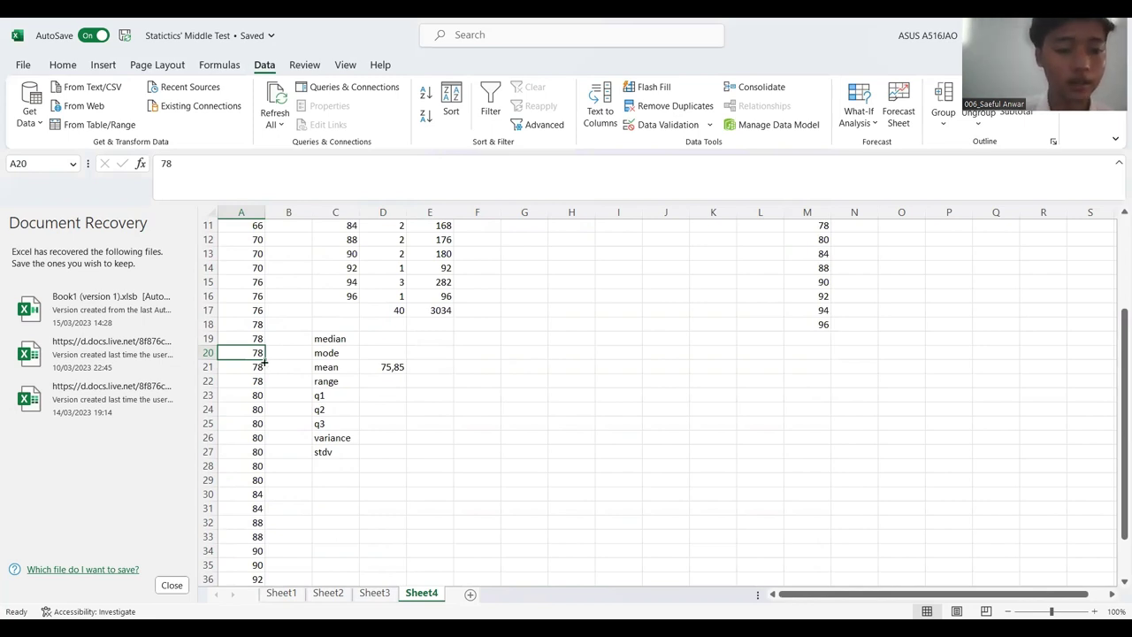
{"action": "left_click", "coordinate": [389, 339]}
{"action": "type", "text": "78"}
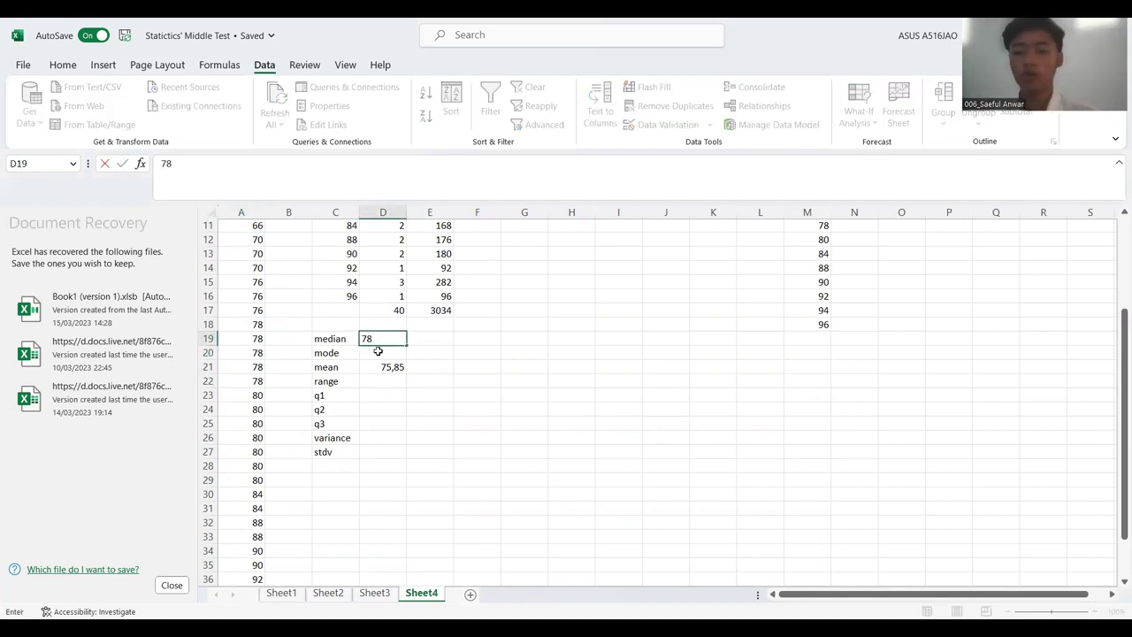
Enter 80, the score with the highest frequency, as the mode in D20
{"action": "left_click", "coordinate": [378, 351]}
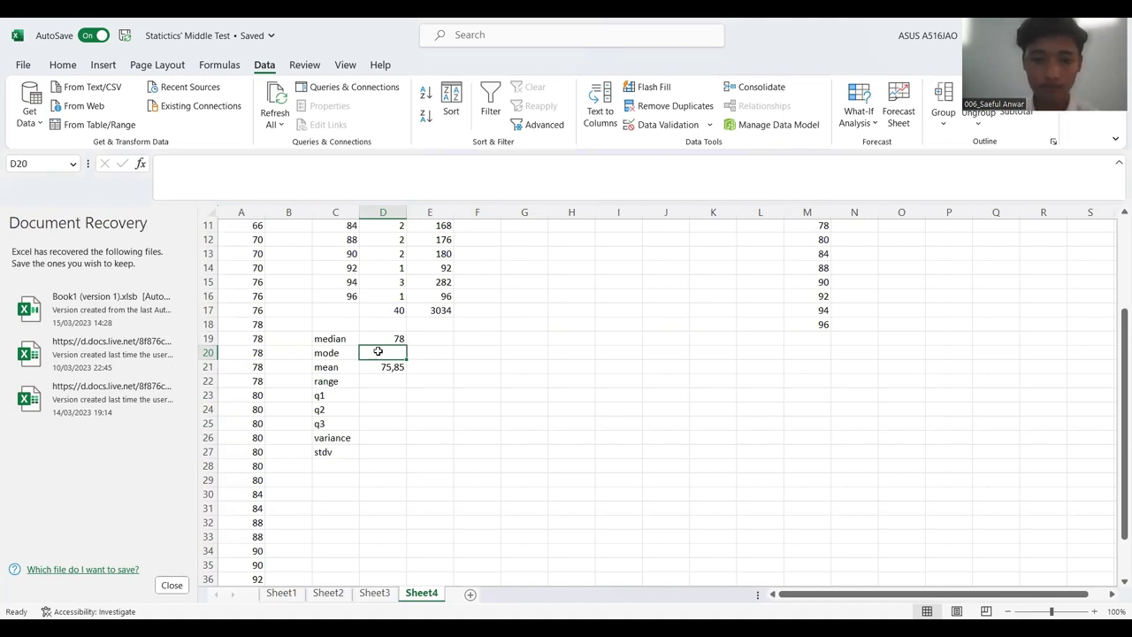
{"action": "scroll", "coordinate": [443, 270], "scroll_direction": "up", "scroll_amount": 4}
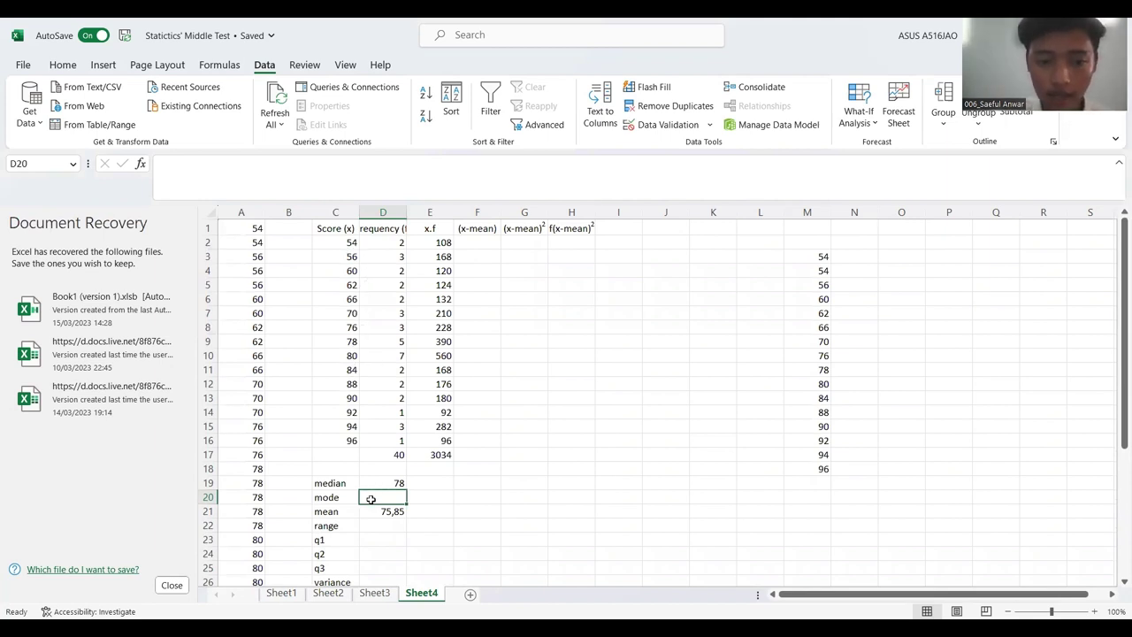
{"action": "type", "text": "80"}
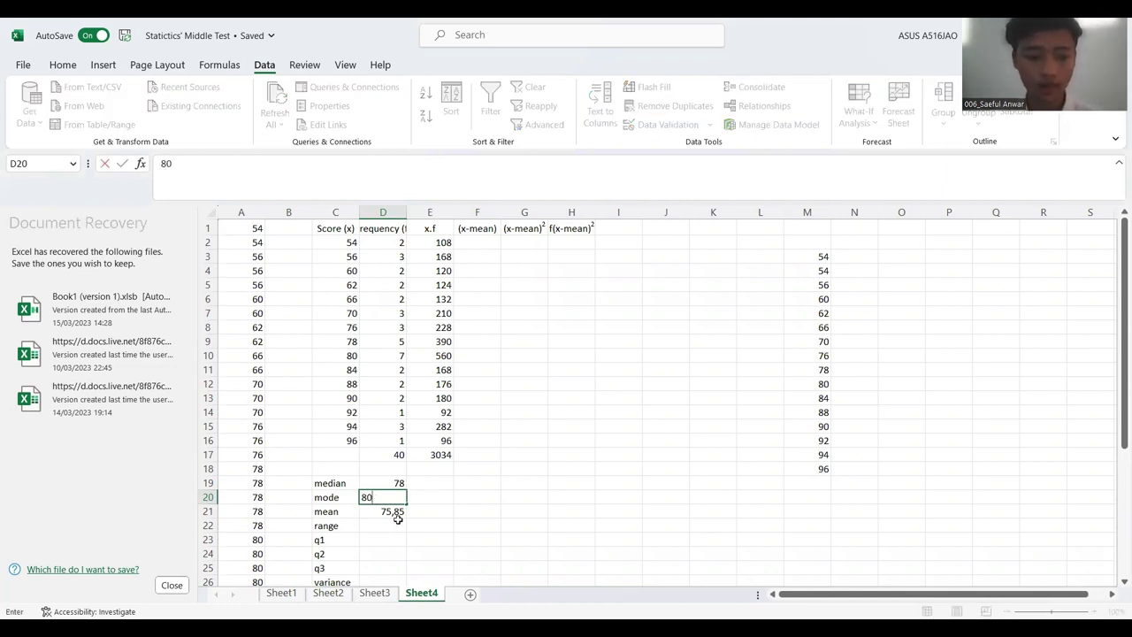
Enter the formula =C2-D21 in F2 to subtract the mean from the first score
{"action": "left_click", "coordinate": [484, 239]}
{"action": "scroll", "coordinate": [485, 240], "scroll_direction": "down", "scroll_amount": 1}
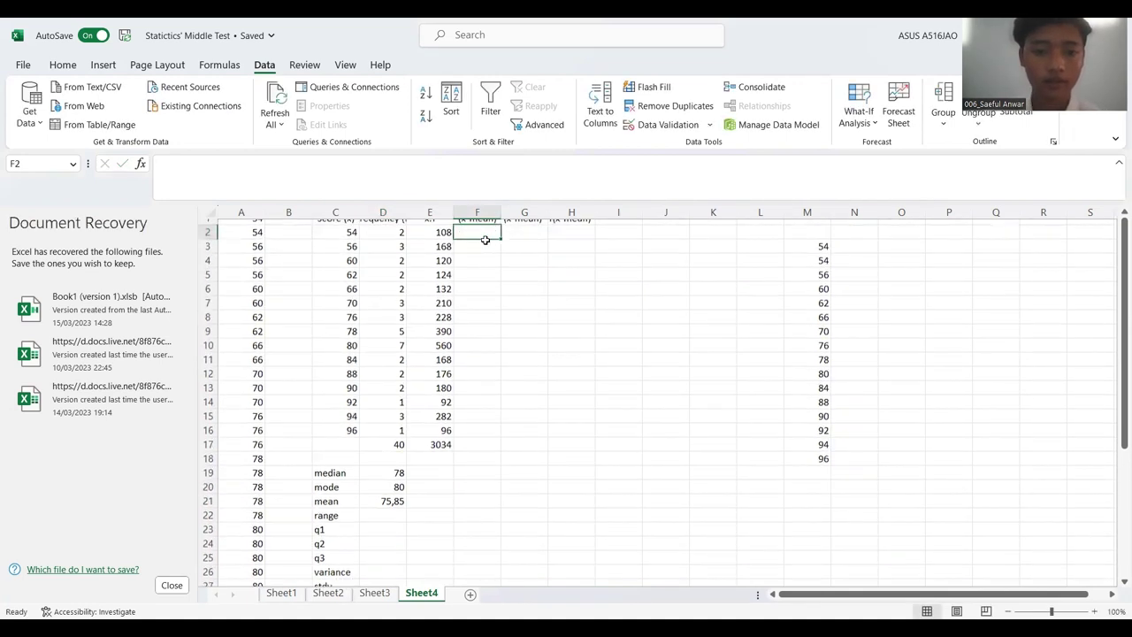
{"action": "scroll", "coordinate": [485, 240], "scroll_direction": "up", "scroll_amount": 1}
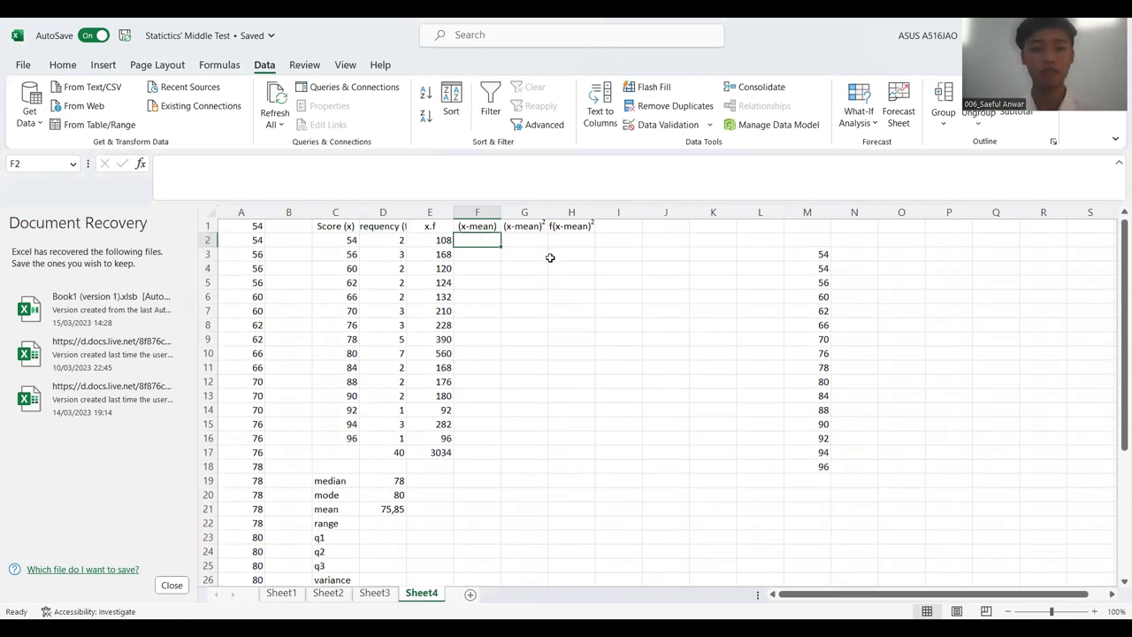
{"action": "type", "text": "="}
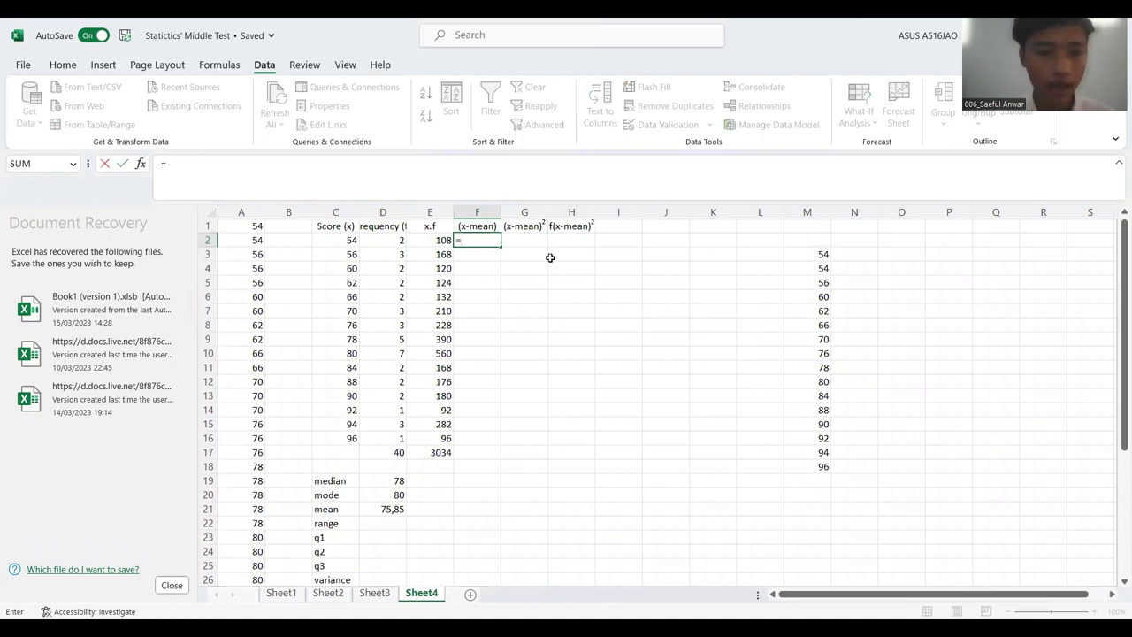
{"action": "left_click", "coordinate": [352, 242]}
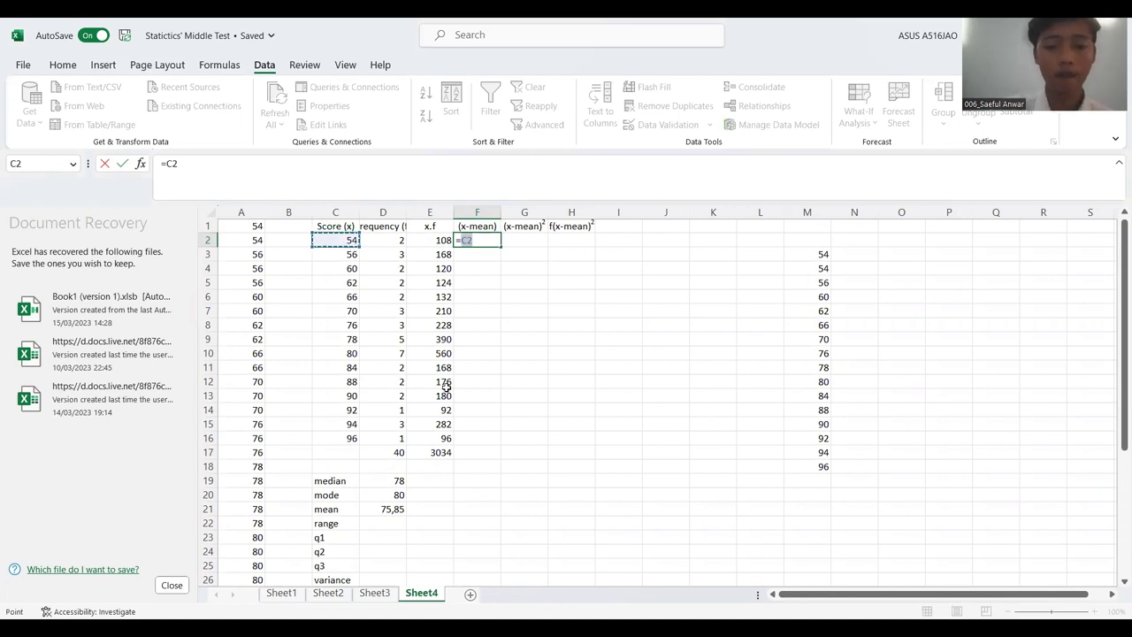
{"action": "type", "text": "-"}
{"action": "left_click", "coordinate": [392, 511]}
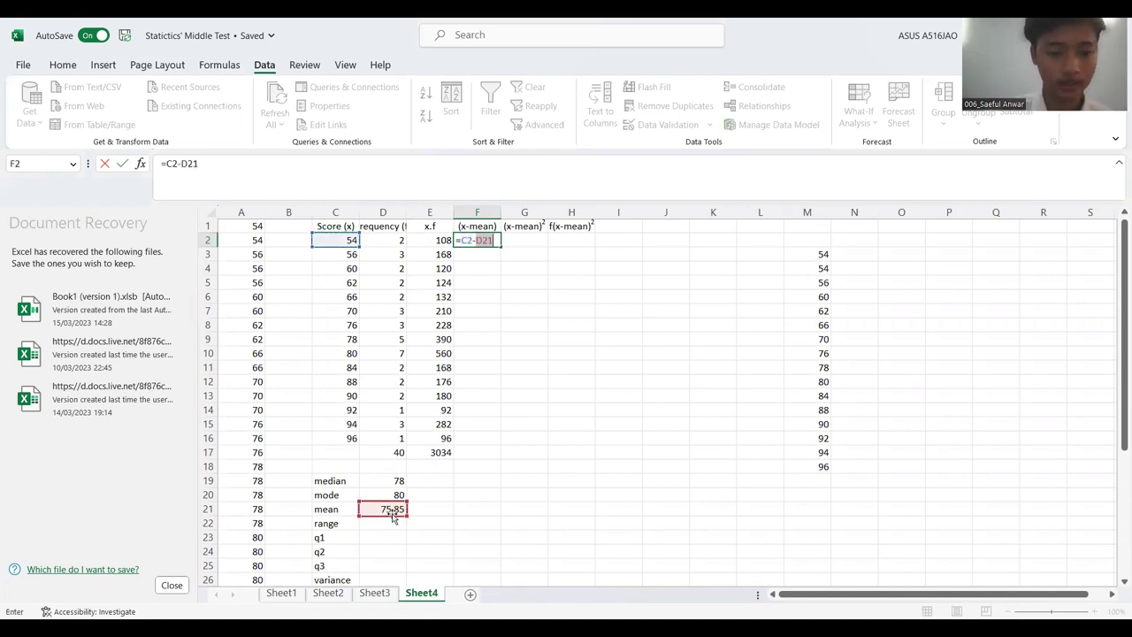
Make the mean reference in F2 absolute as =C2-$D$21 and fill the formula down to F16
{"action": "left_click", "coordinate": [202, 166]}
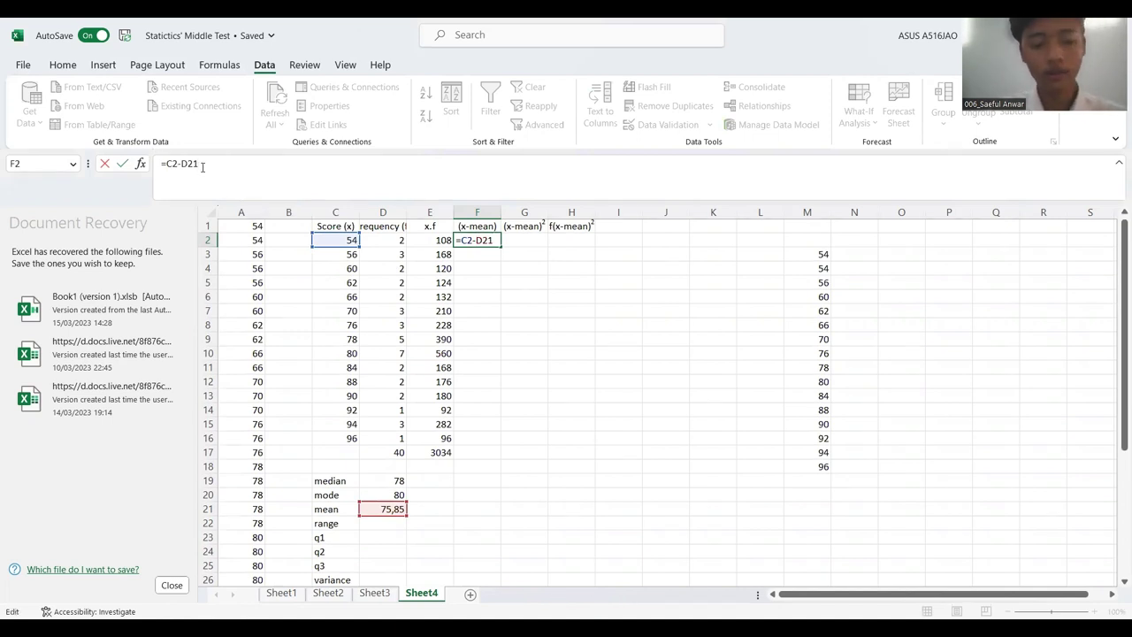
{"action": "key", "text": "F4"}
{"action": "key", "text": "F4"}
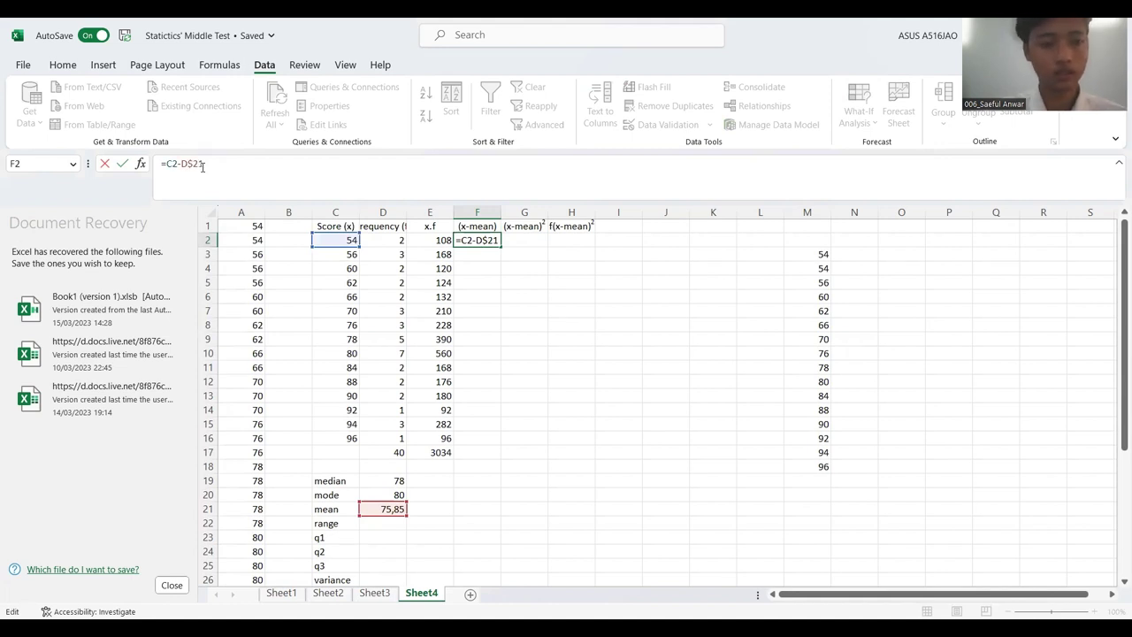
{"action": "key", "text": "F4"}
{"action": "key", "text": "F4"}
{"action": "key", "text": "F4"}
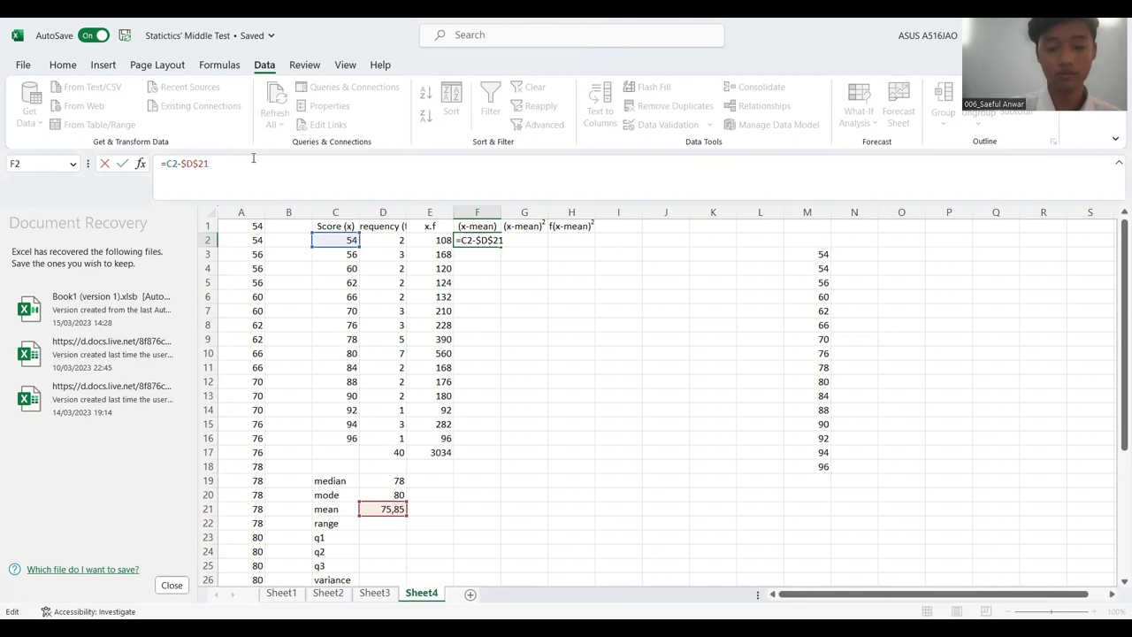
{"action": "key", "text": "Return"}
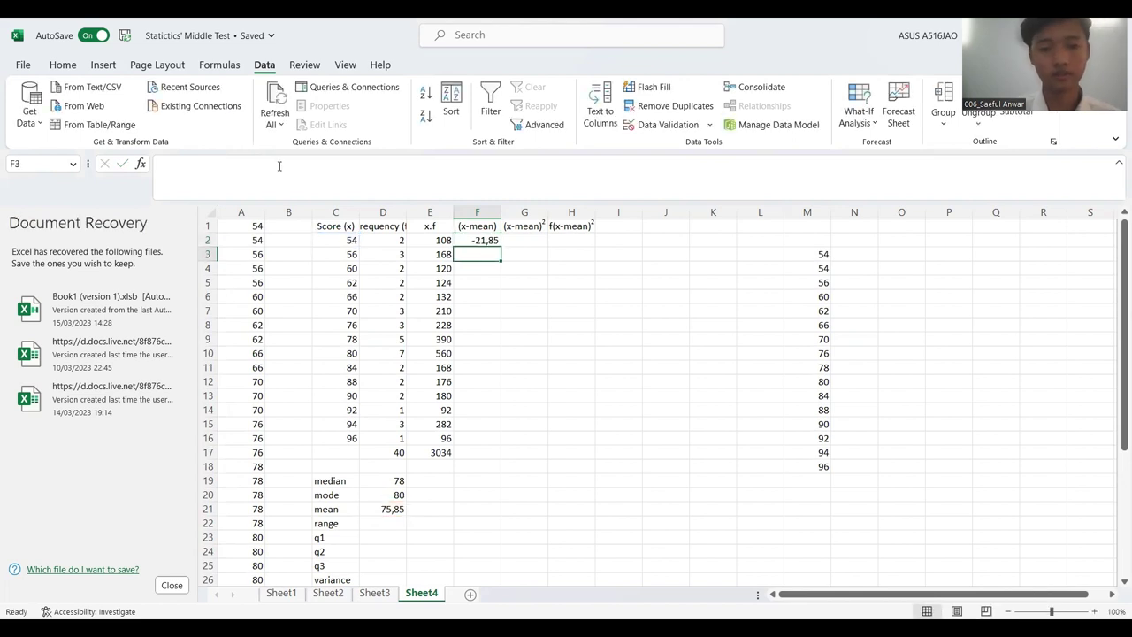
{"action": "left_click", "coordinate": [482, 241]}
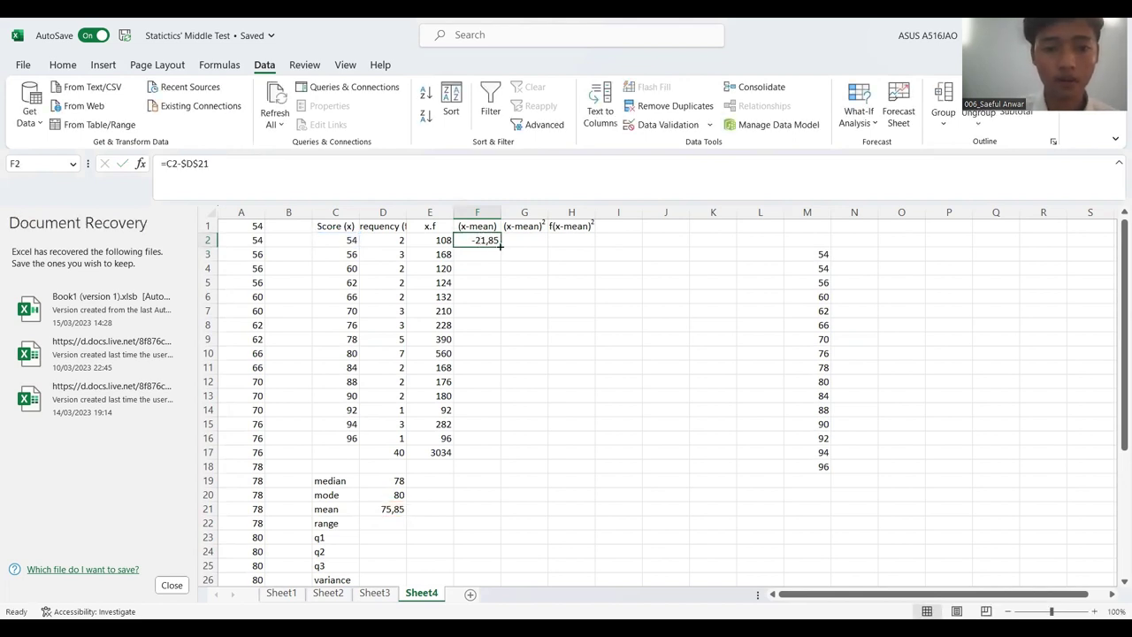
{"action": "left_click_drag", "start_coordinate": [501, 247], "coordinate": [487, 438]}
Square the deviations in the (x-mean)² column by entering =F2^2 in G2 and filling it down to G16
{"action": "left_click", "coordinate": [530, 239]}
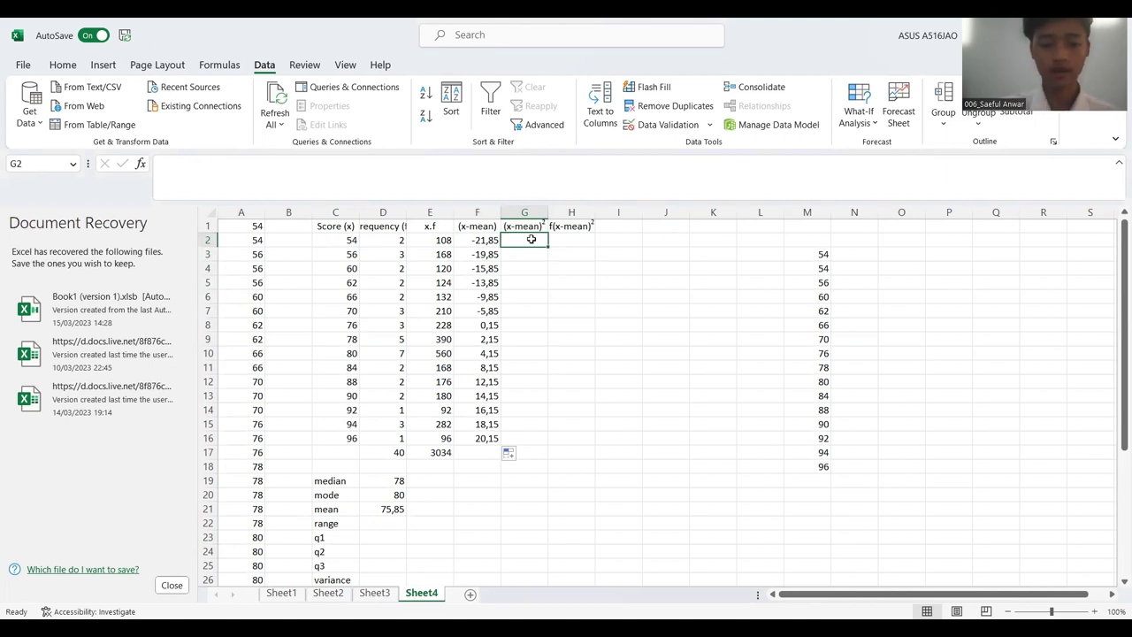
{"action": "type", "text": "="}
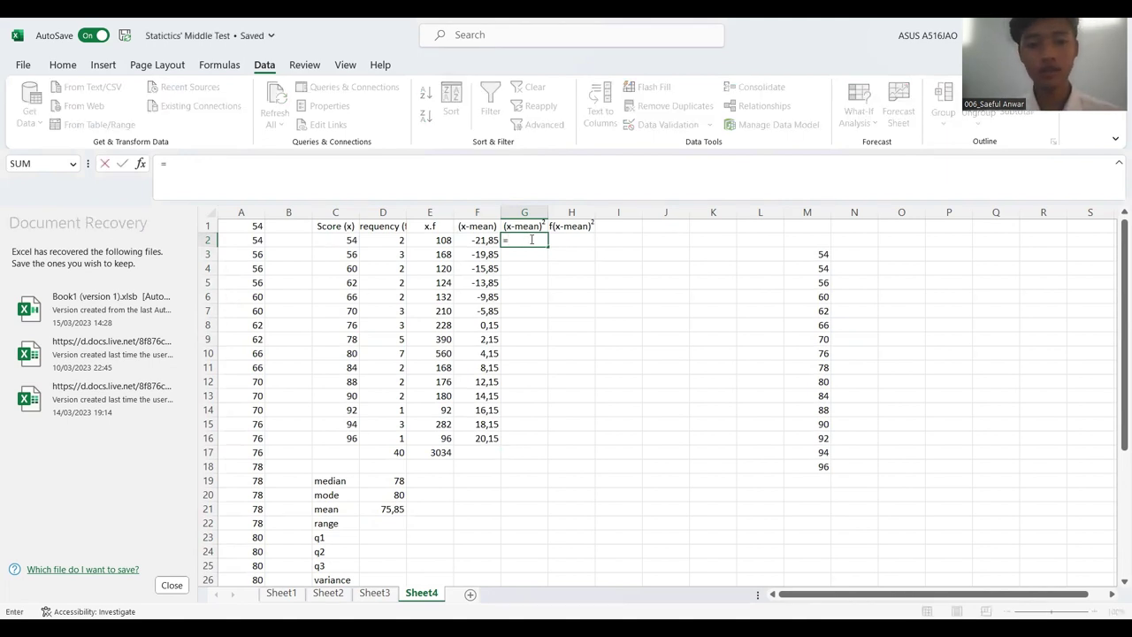
{"action": "left_click", "coordinate": [486, 239]}
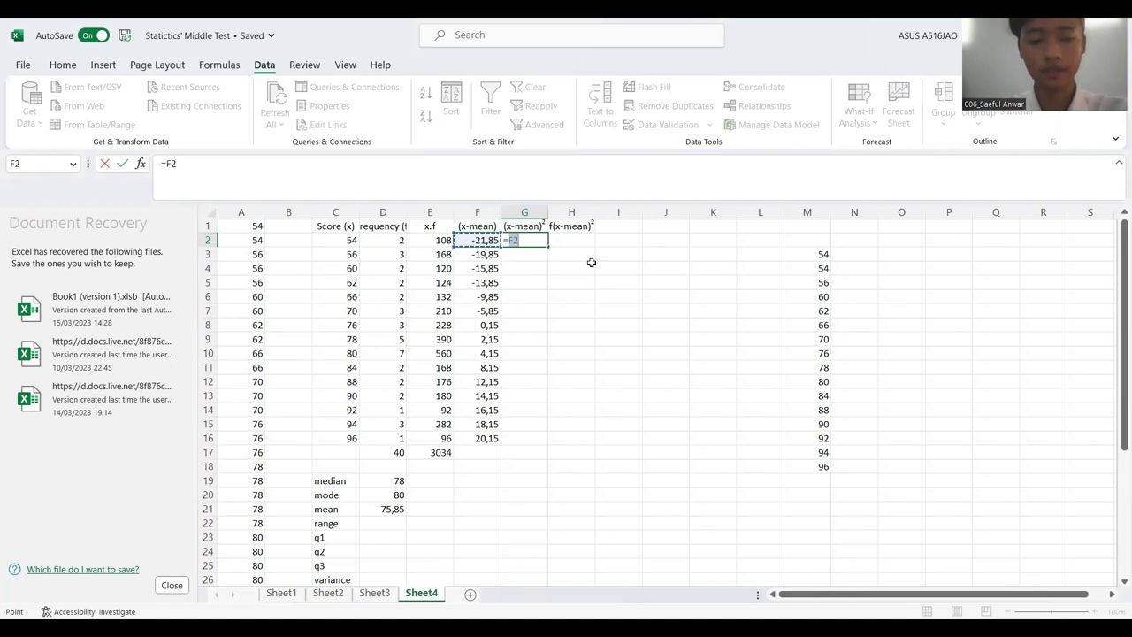
{"action": "type", "text": "^"}
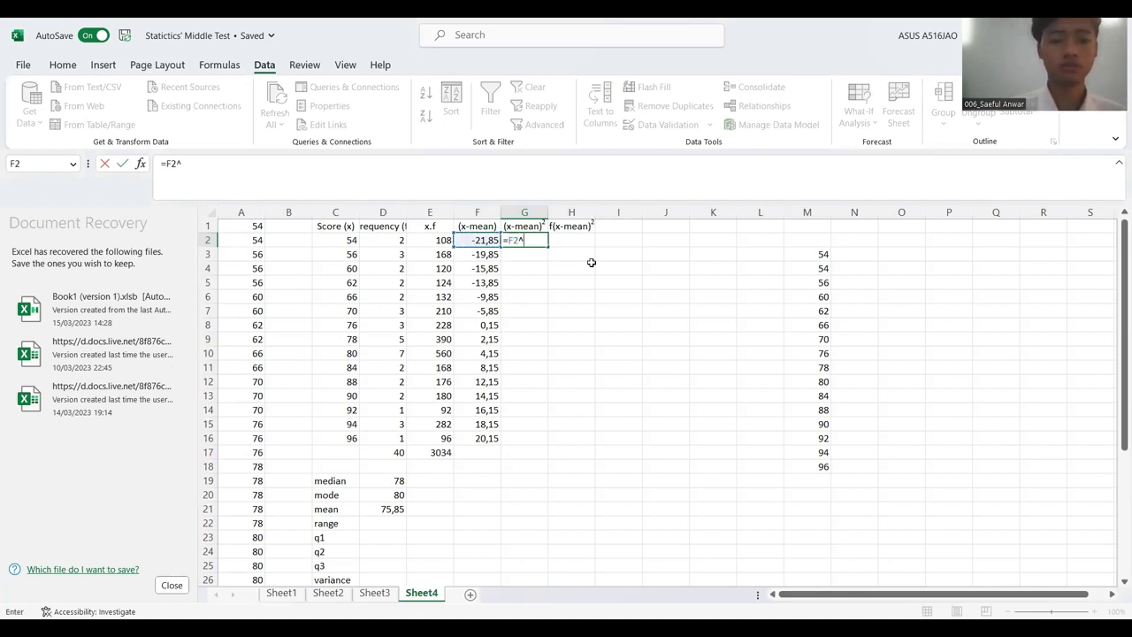
{"action": "type", "text": "2"}
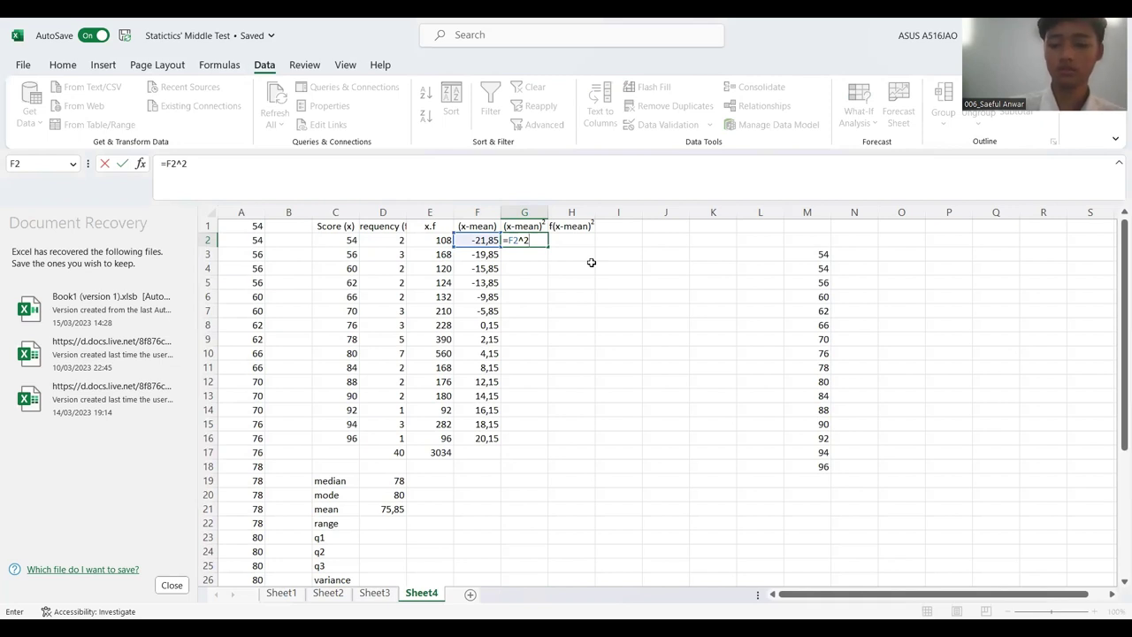
{"action": "key", "text": "Return"}
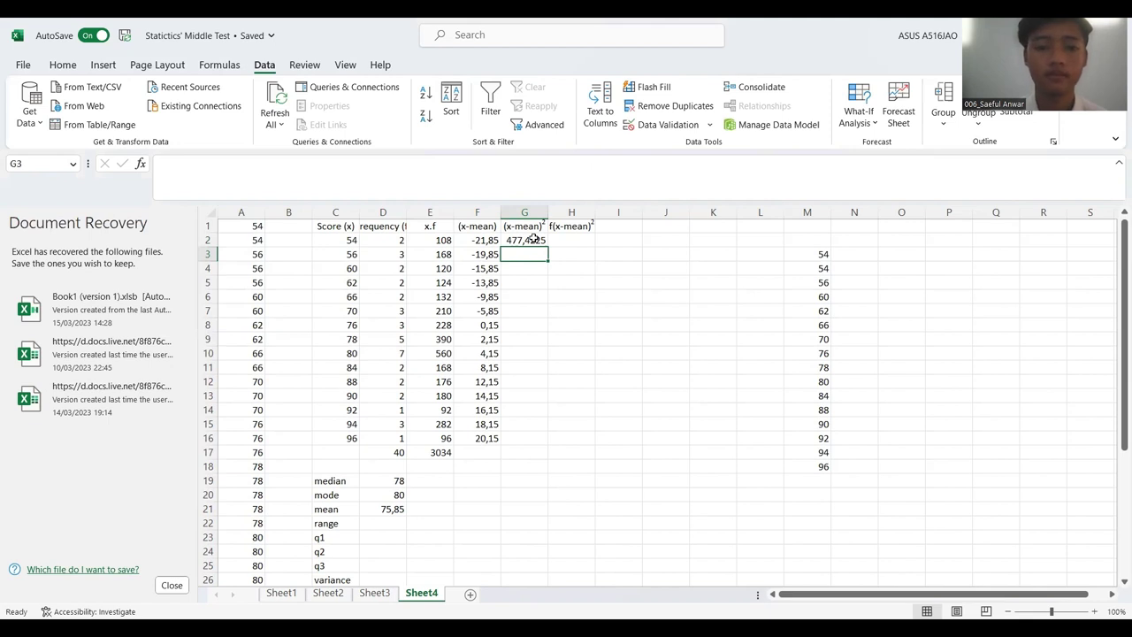
{"action": "double_click", "coordinate": [514, 240]}
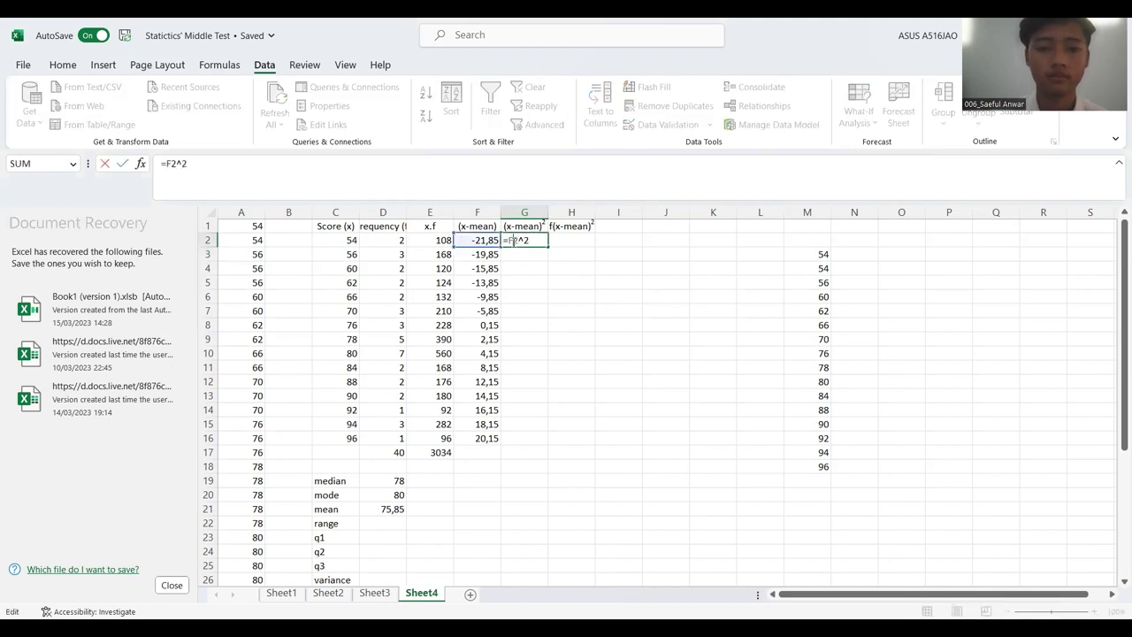
{"action": "key", "text": "Return"}
{"action": "left_click", "coordinate": [538, 239]}
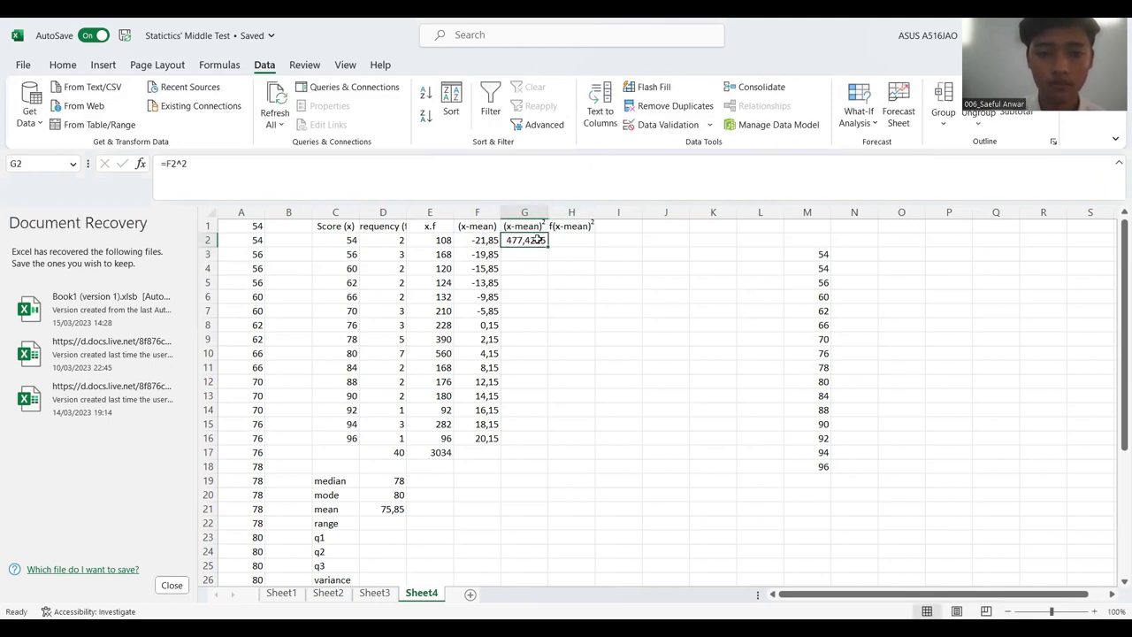
{"action": "left_click_drag", "start_coordinate": [548, 247], "coordinate": [532, 443]}
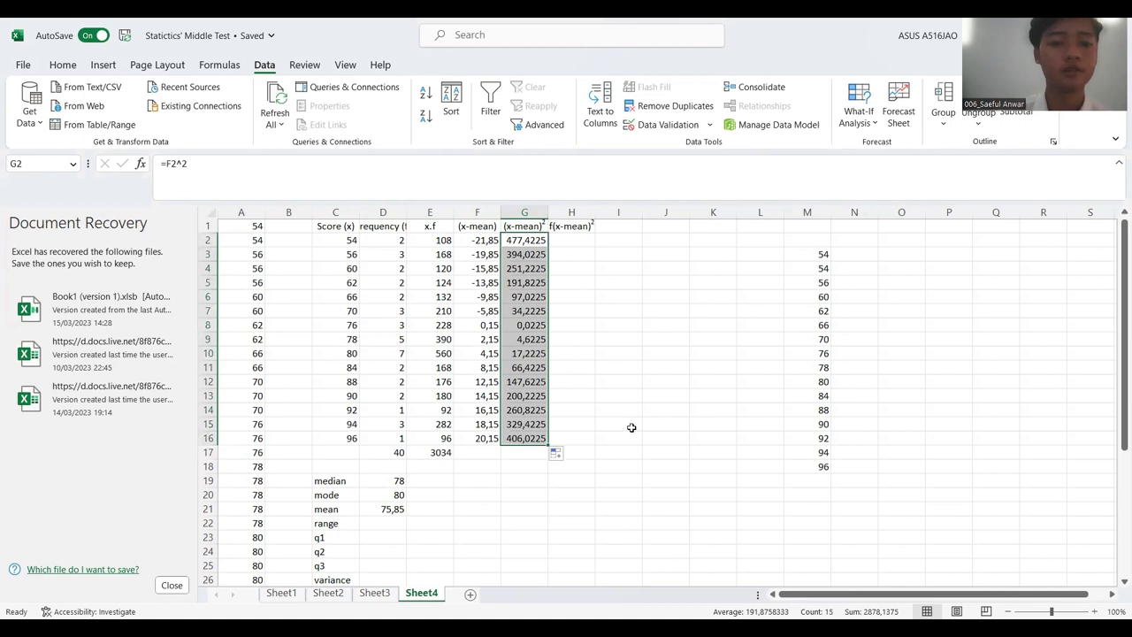
Multiply frequency by squared deviation with =D2*G2 in H2 and fill the formula down to H16
{"action": "left_click", "coordinate": [565, 240]}
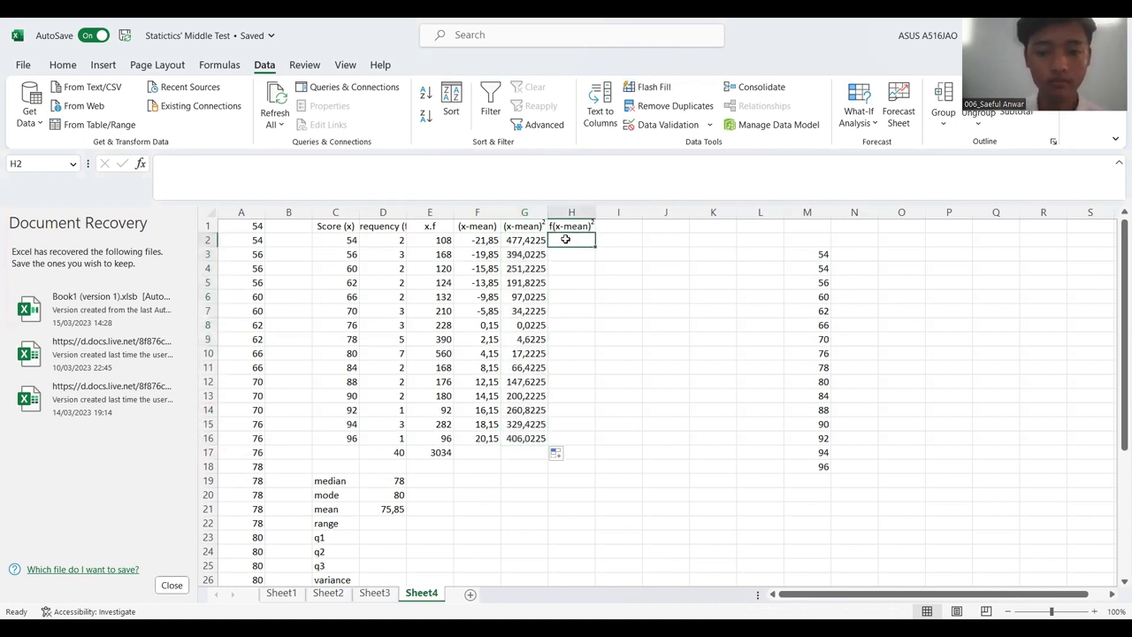
{"action": "type", "text": "="}
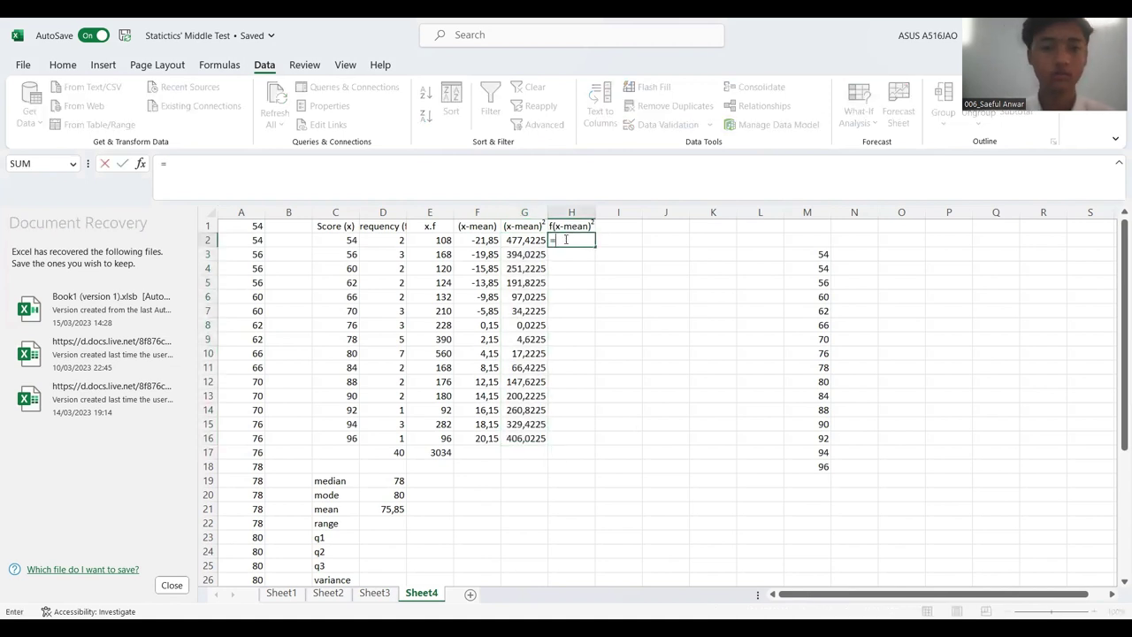
{"action": "left_click", "coordinate": [398, 240]}
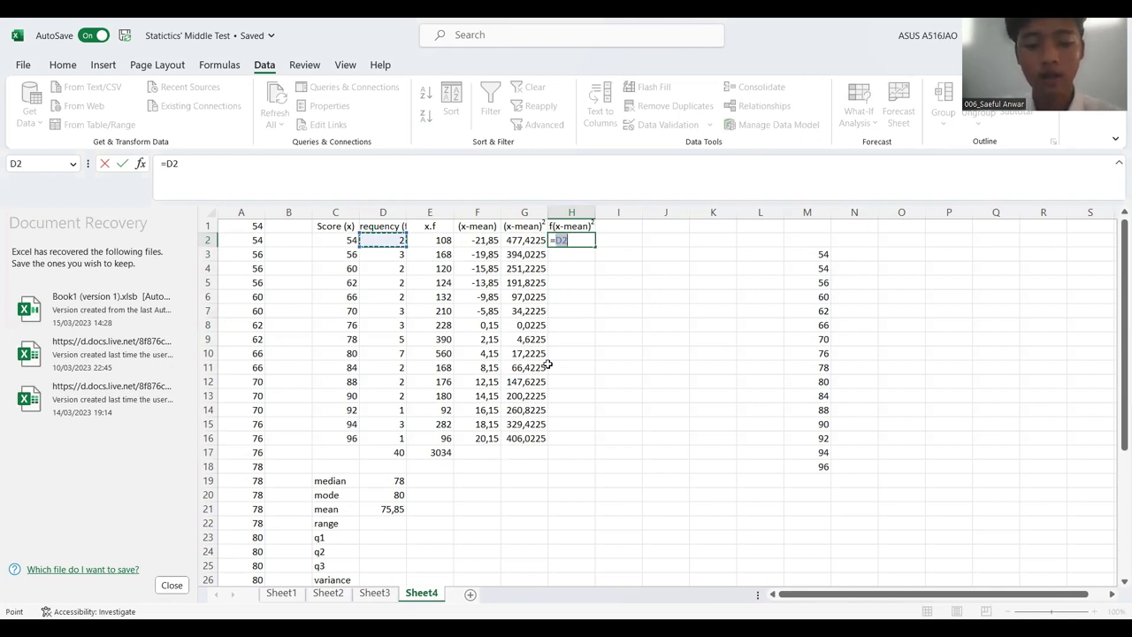
{"action": "type", "text": "*"}
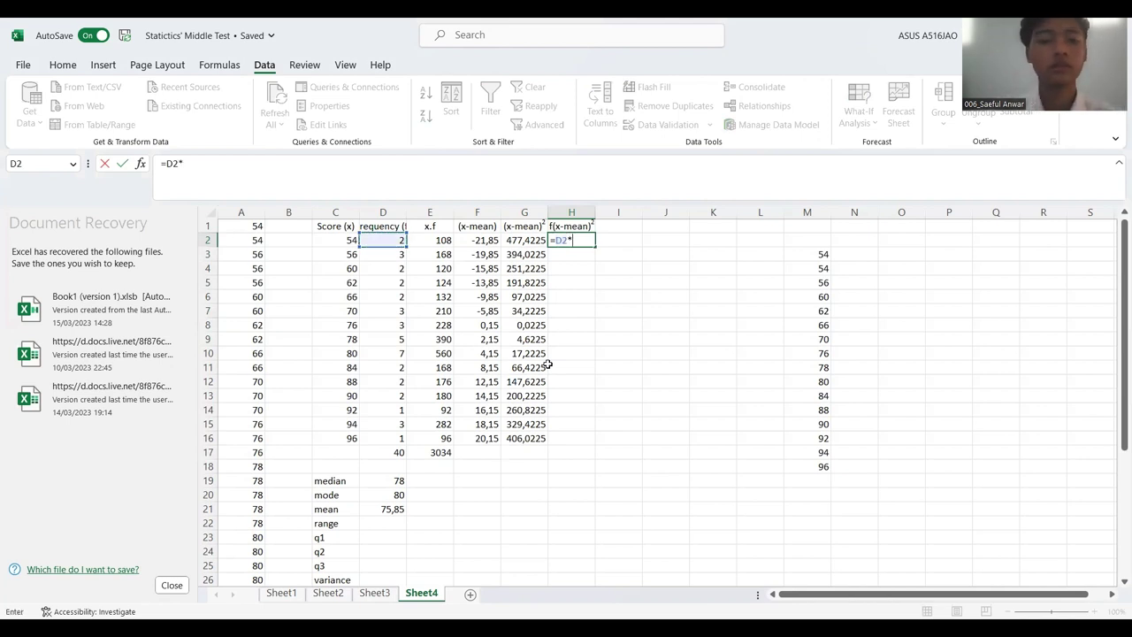
{"action": "left_click", "coordinate": [533, 238]}
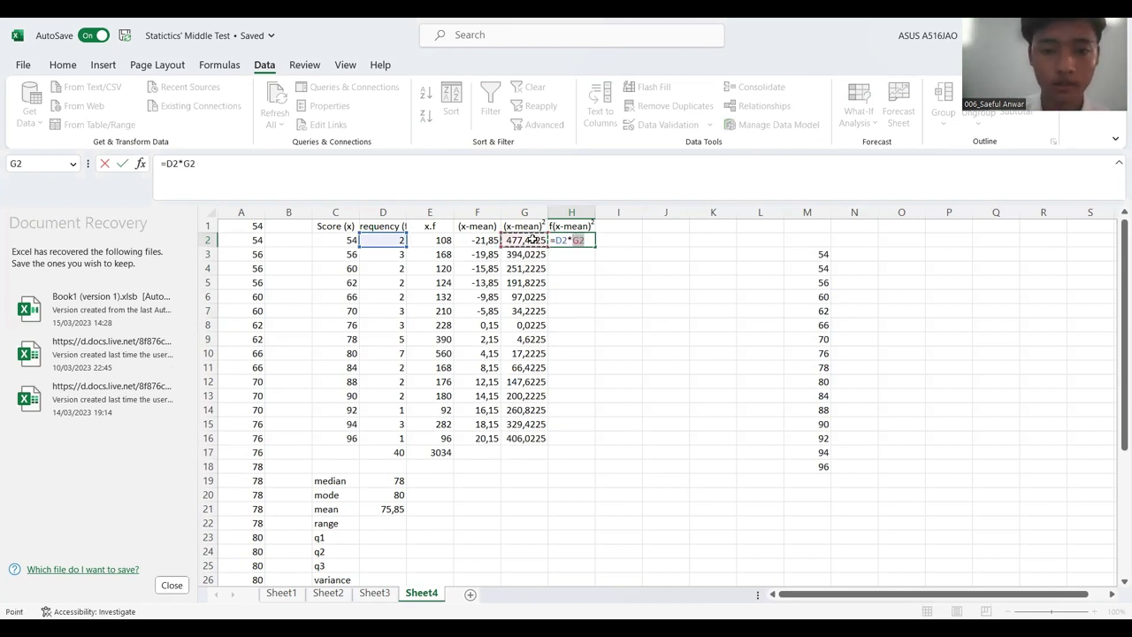
{"action": "key", "text": "Return"}
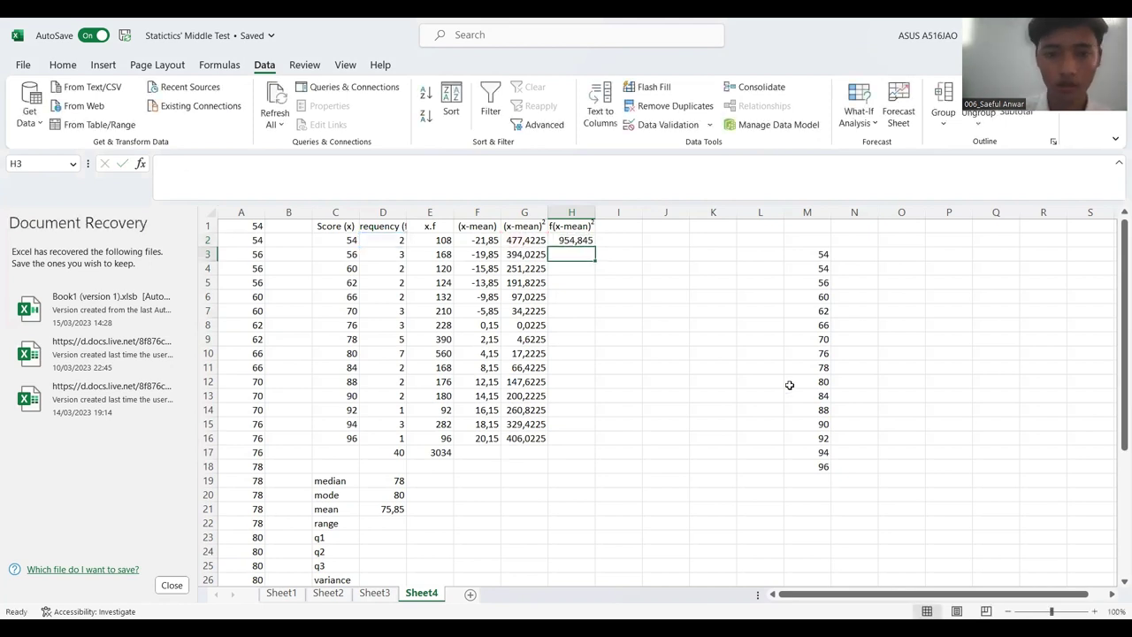
{"action": "left_click", "coordinate": [571, 240]}
{"action": "left_click_drag", "start_coordinate": [596, 243], "coordinate": [560, 439]}
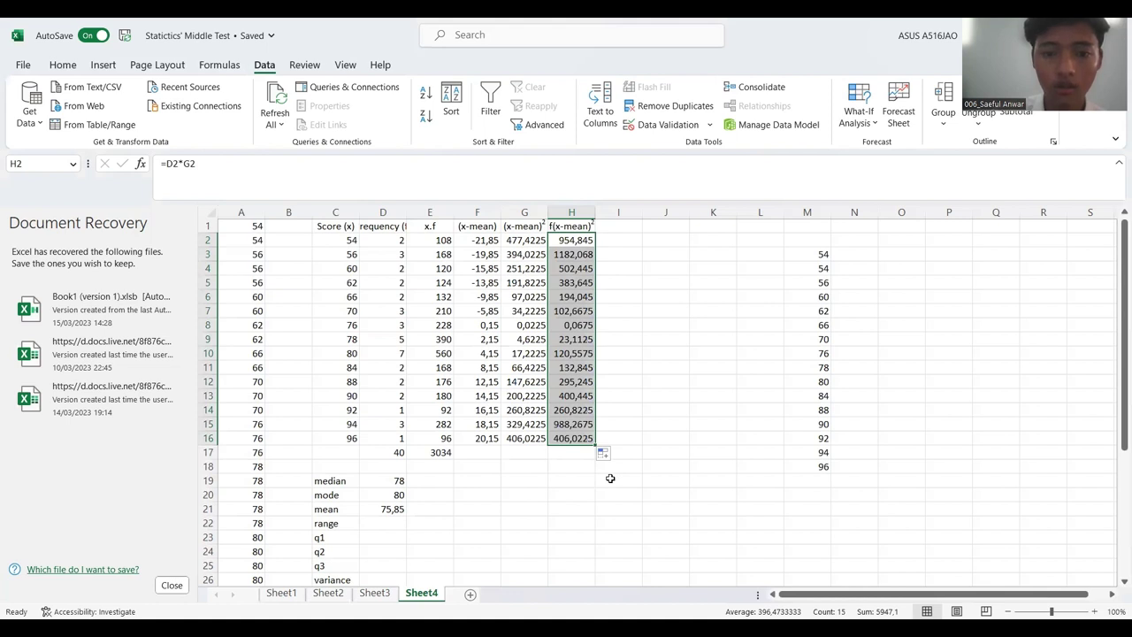
{"action": "left_click", "coordinate": [629, 425]}
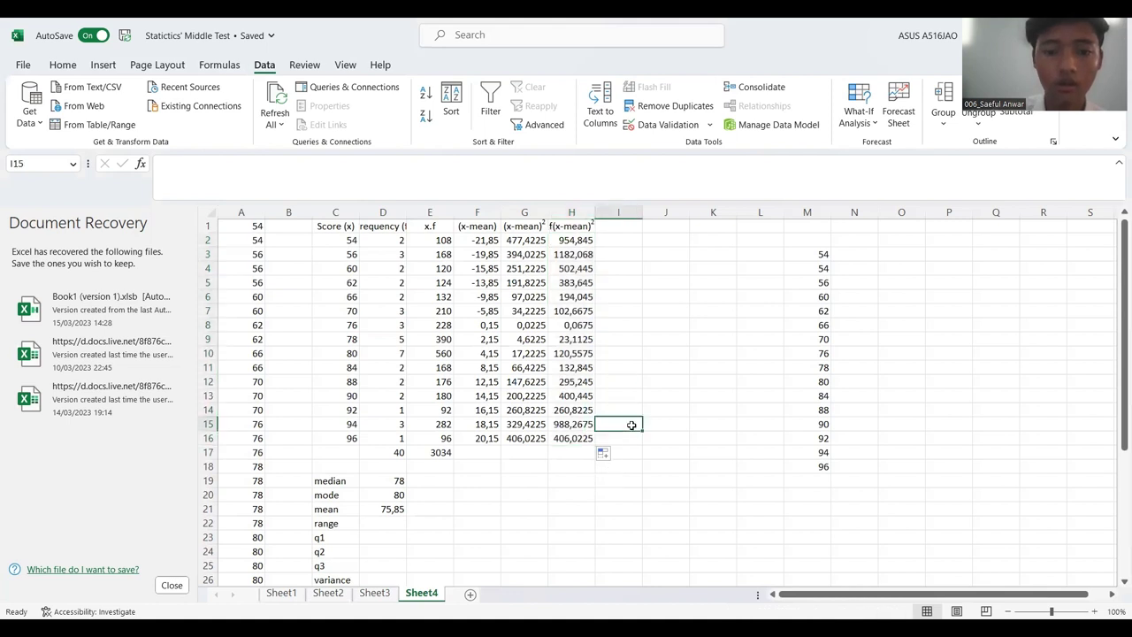
Fill the frequency total formula in D17 across to H17 to total the deviation columns as well
{"action": "left_click", "coordinate": [398, 451]}
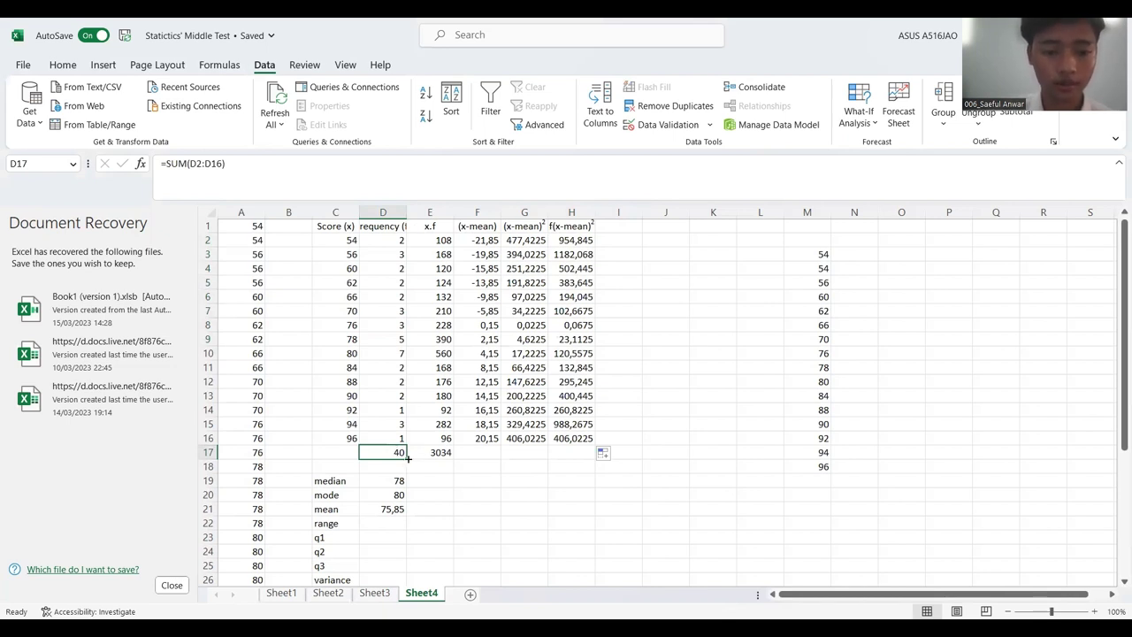
{"action": "left_click_drag", "start_coordinate": [407, 458], "coordinate": [576, 463]}
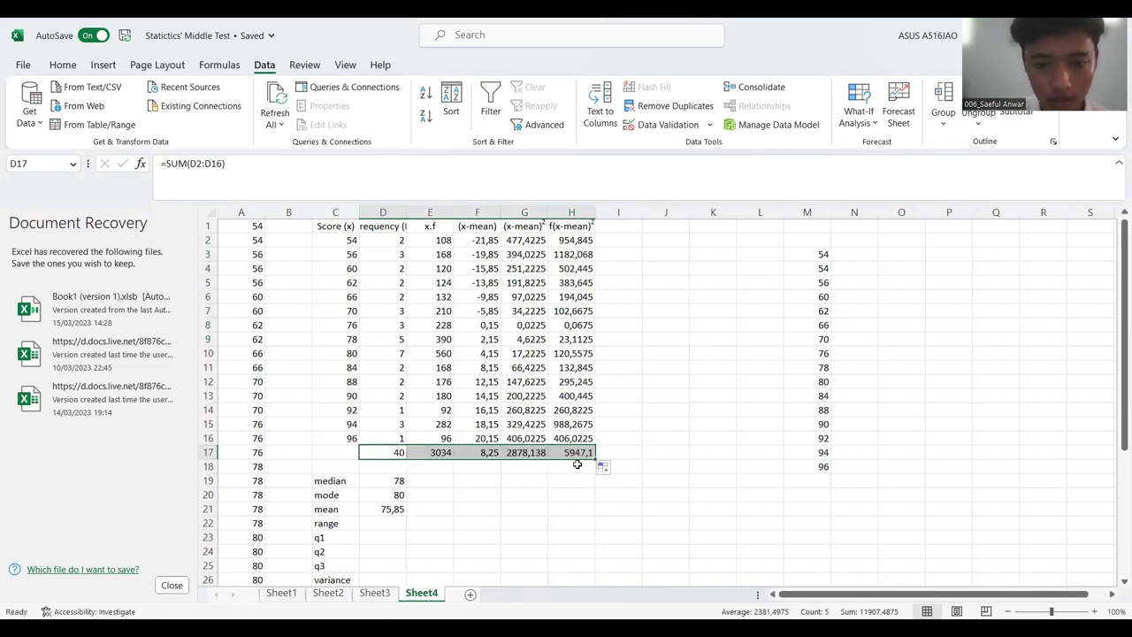
{"action": "left_click", "coordinate": [584, 484]}
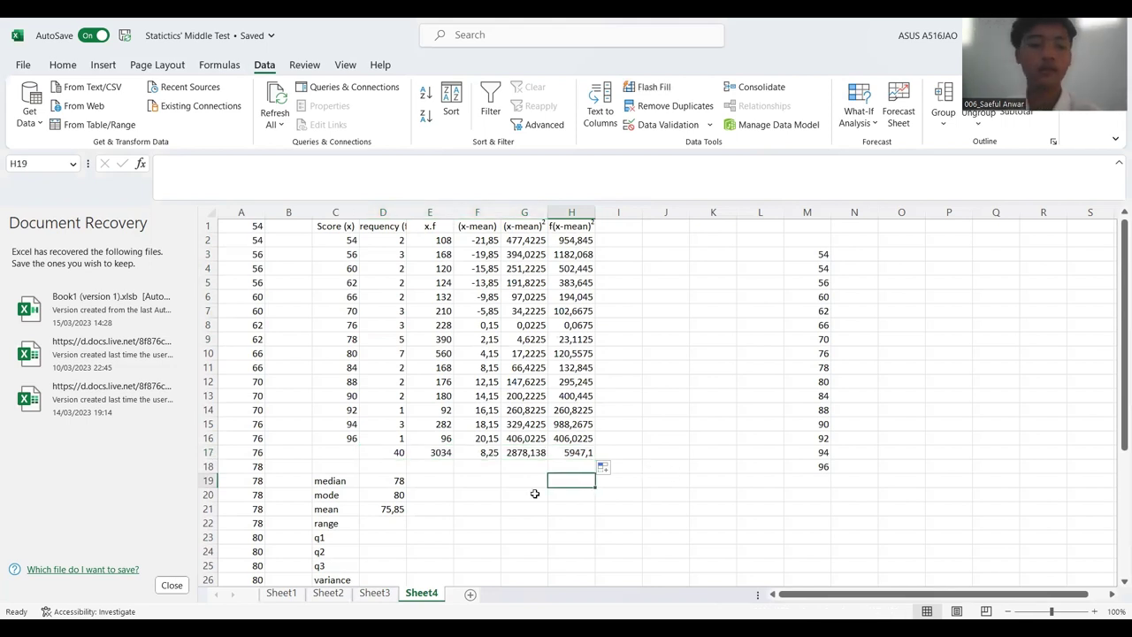
Enter 42 as the range in D22, the difference between the highest score 96 and the lowest score 54
{"action": "left_click", "coordinate": [377, 523]}
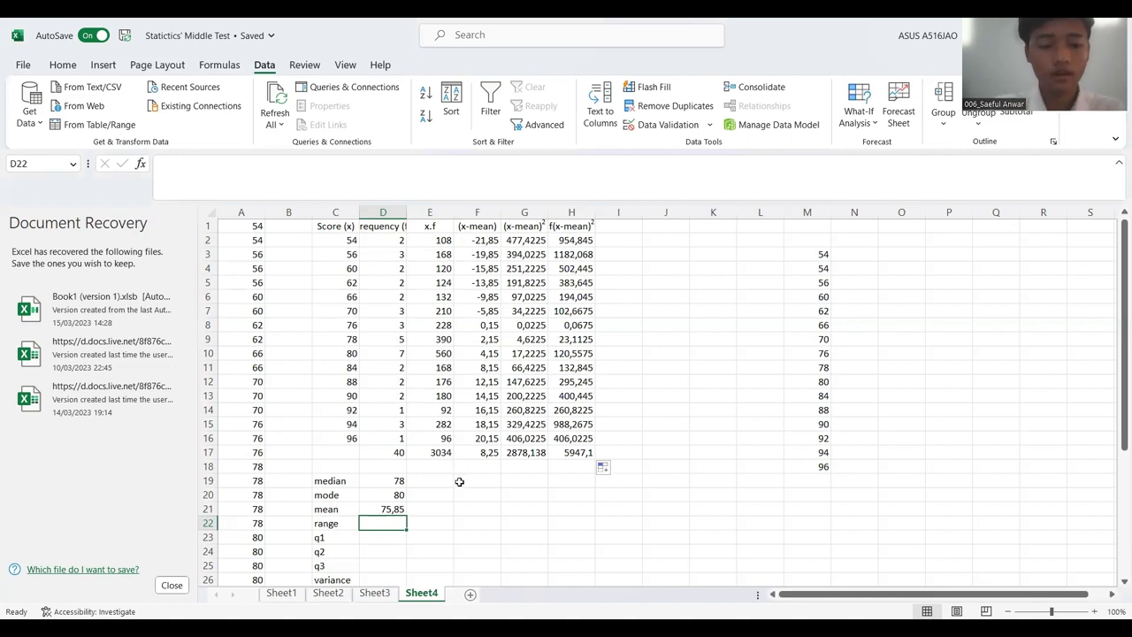
{"action": "type", "text": "96"}
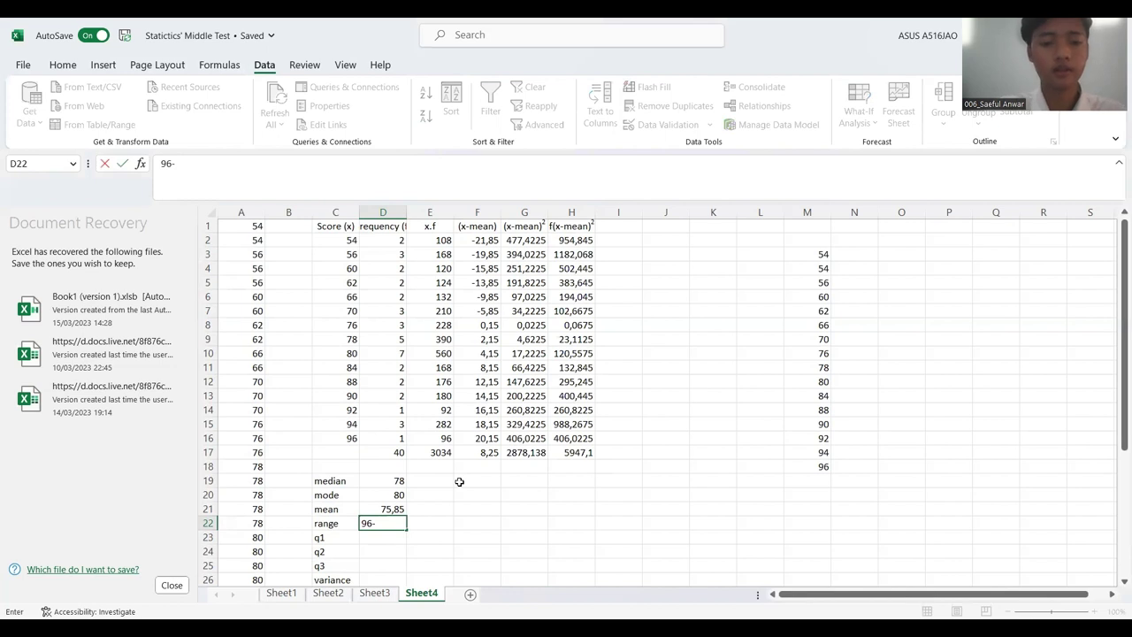
{"action": "type", "text": "-54"}
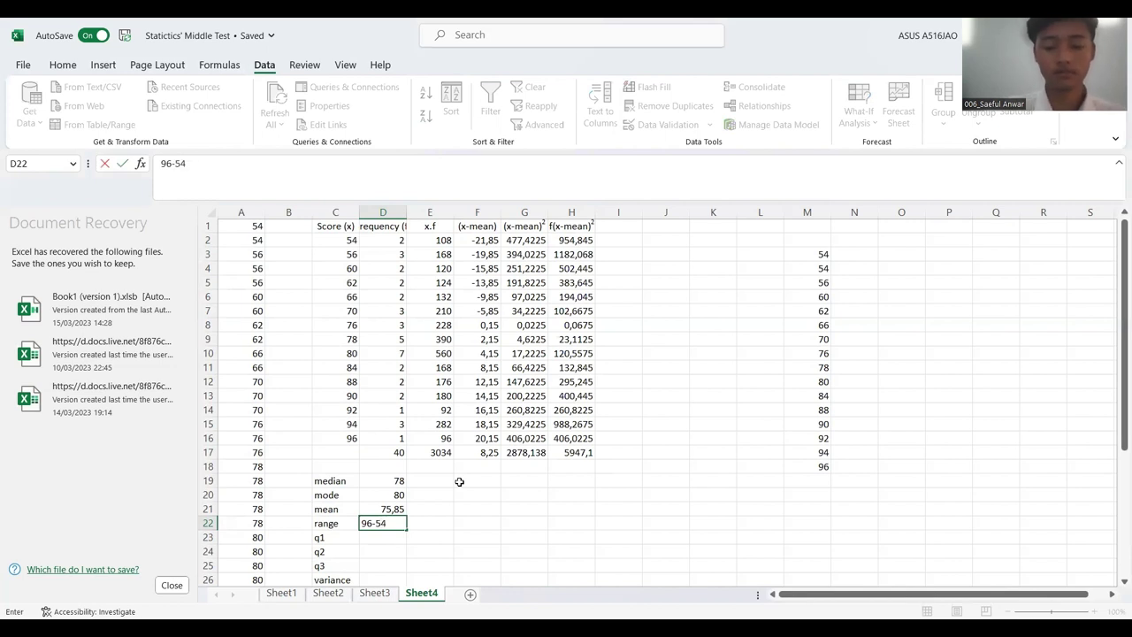
{"action": "type", "text": "="}
{"action": "key", "text": "BackSpace"}
{"action": "key", "text": "BackSpace"}
{"action": "key", "text": "BackSpace"}
{"action": "key", "text": "BackSpace"}
{"action": "key", "text": "BackSpace"}
{"action": "key", "text": "BackSpace"}
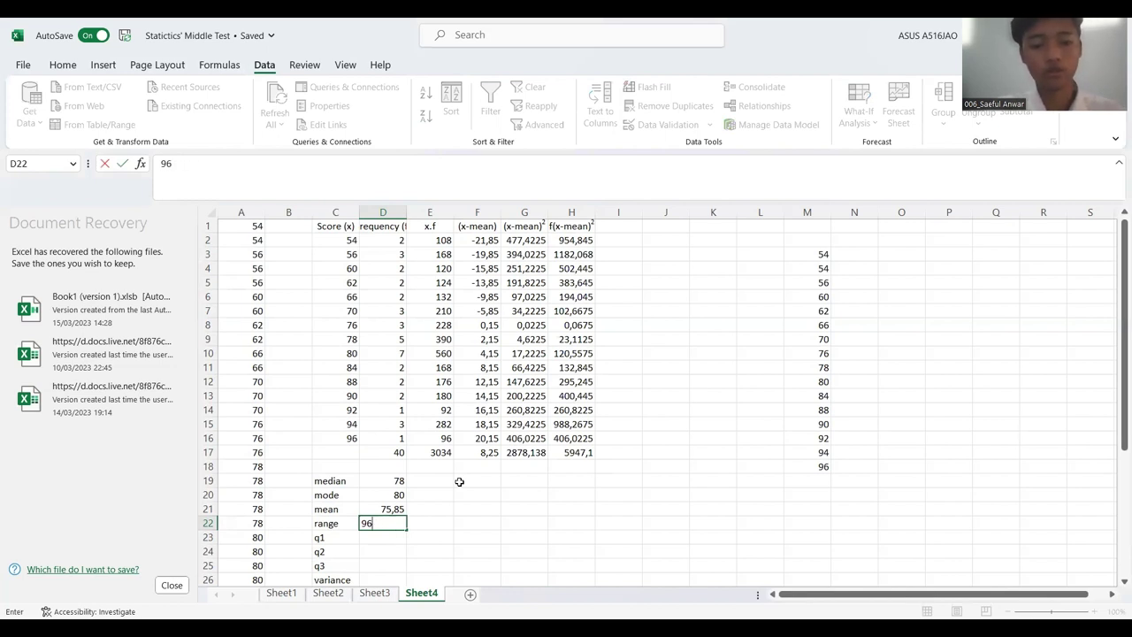
{"action": "type", "text": "42"}
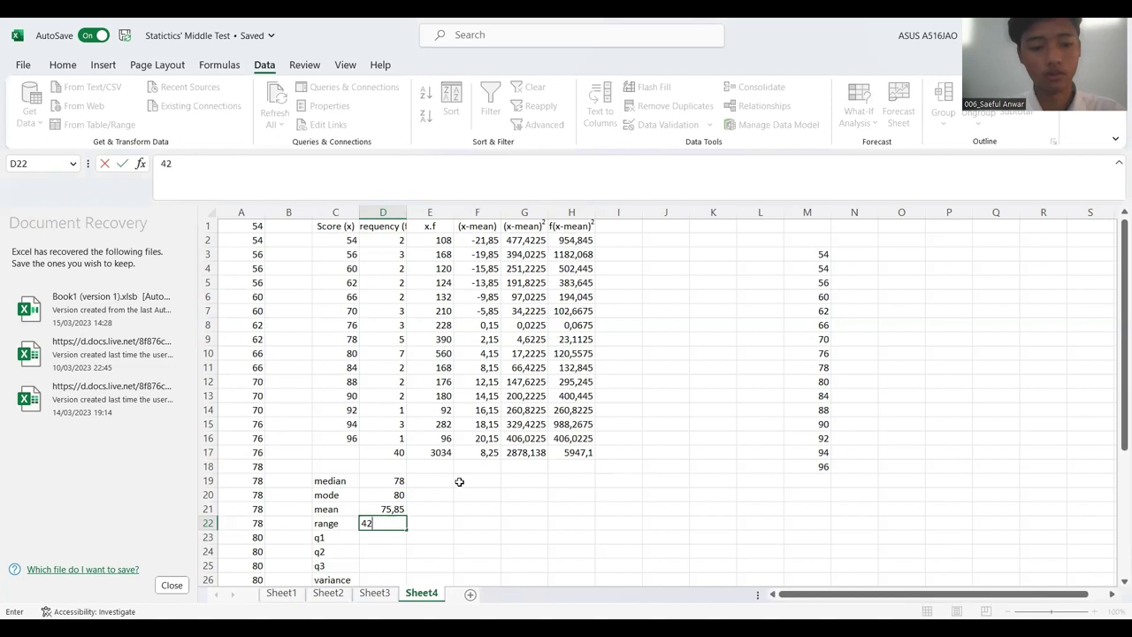
Enter 78 as the second quartile (q2) in D24
{"action": "left_click", "coordinate": [381, 538]}
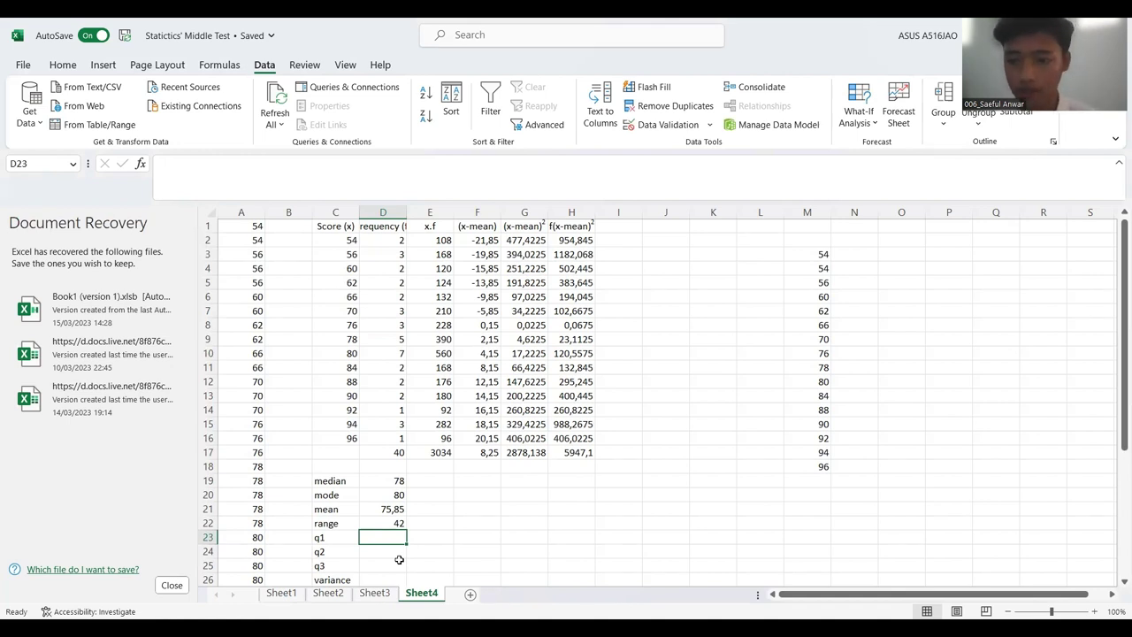
{"action": "scroll", "coordinate": [399, 560], "scroll_direction": "down", "scroll_amount": 1}
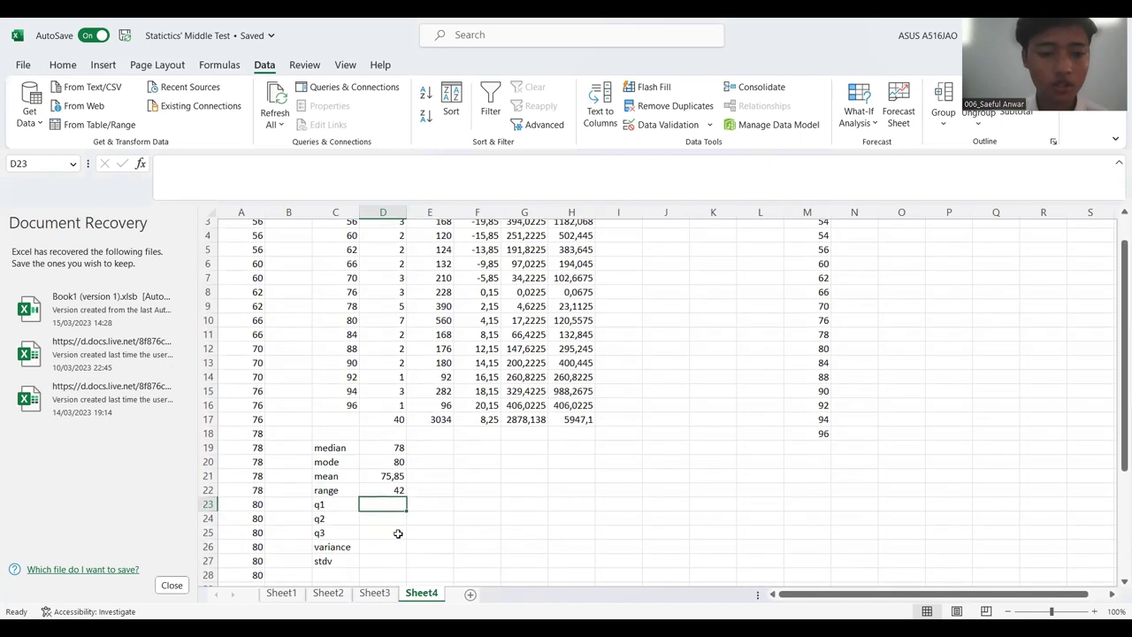
{"action": "left_click", "coordinate": [384, 519]}
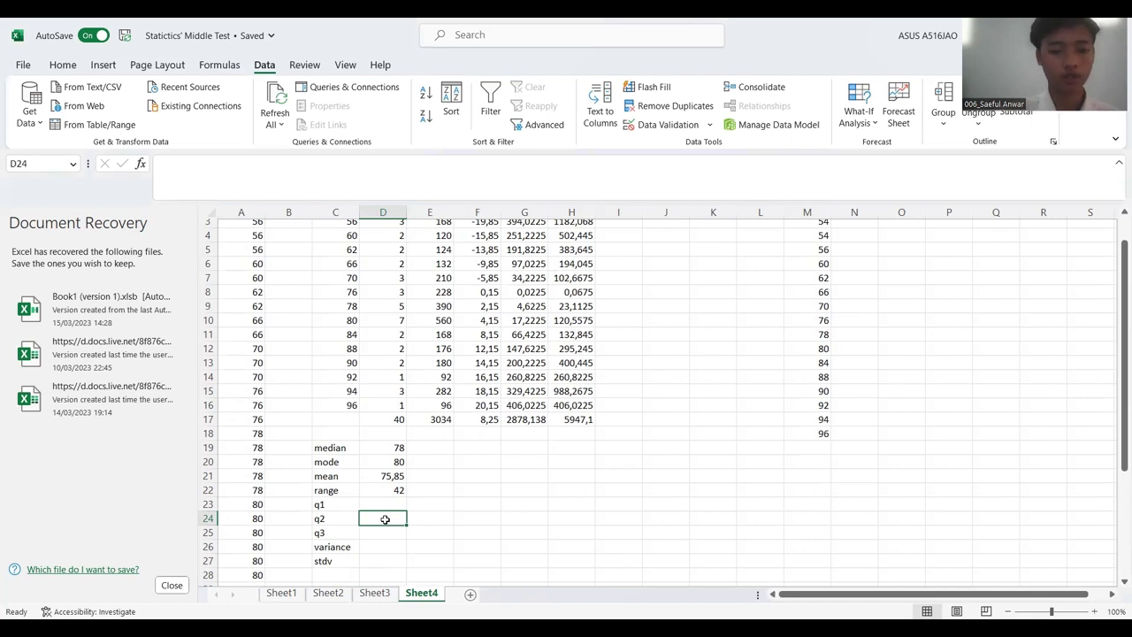
{"action": "type", "text": "78"}
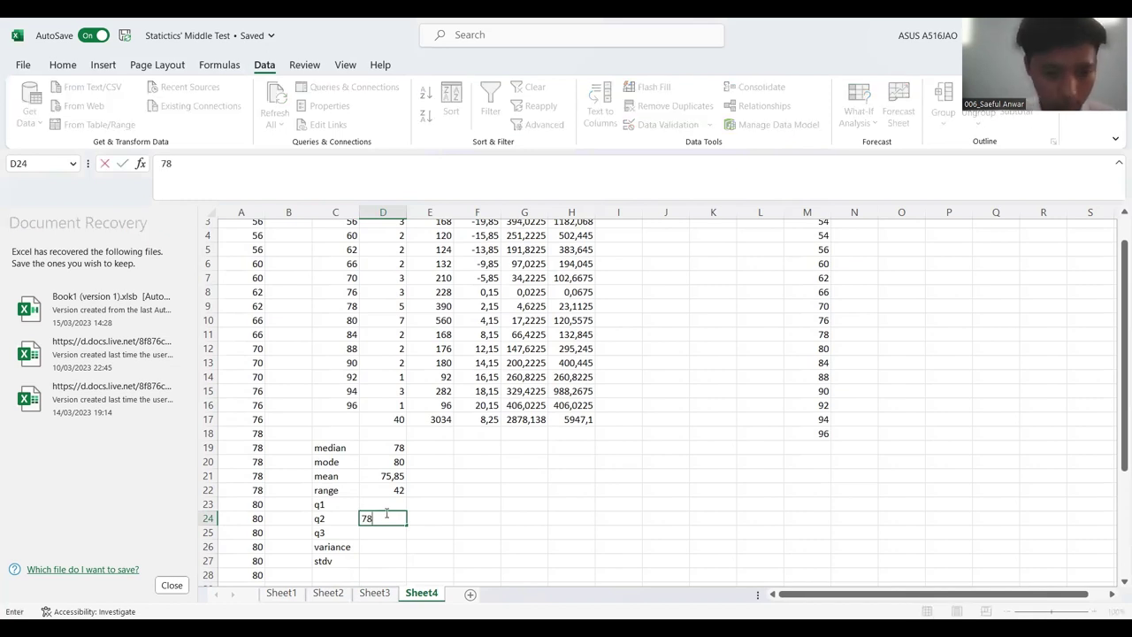
Find the first quartile in the sorted scores of column A and enter 66 for q1 in D23
{"action": "left_click", "coordinate": [370, 501]}
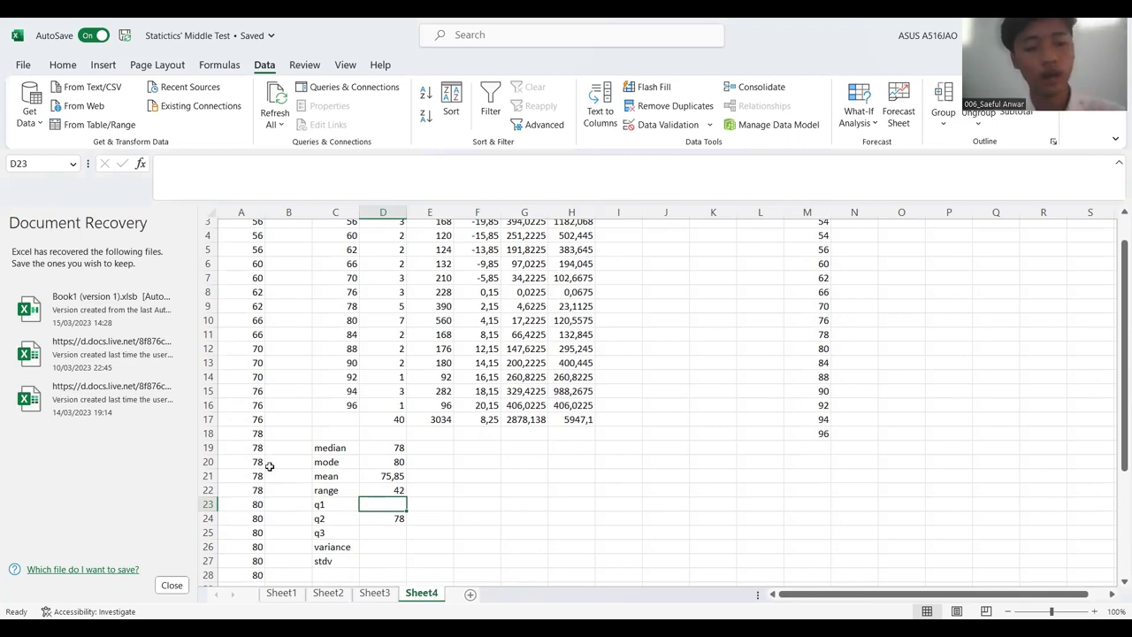
{"action": "scroll", "coordinate": [269, 466], "scroll_direction": "down", "scroll_amount": 5}
{"action": "scroll", "coordinate": [270, 466], "scroll_direction": "up", "scroll_amount": 3}
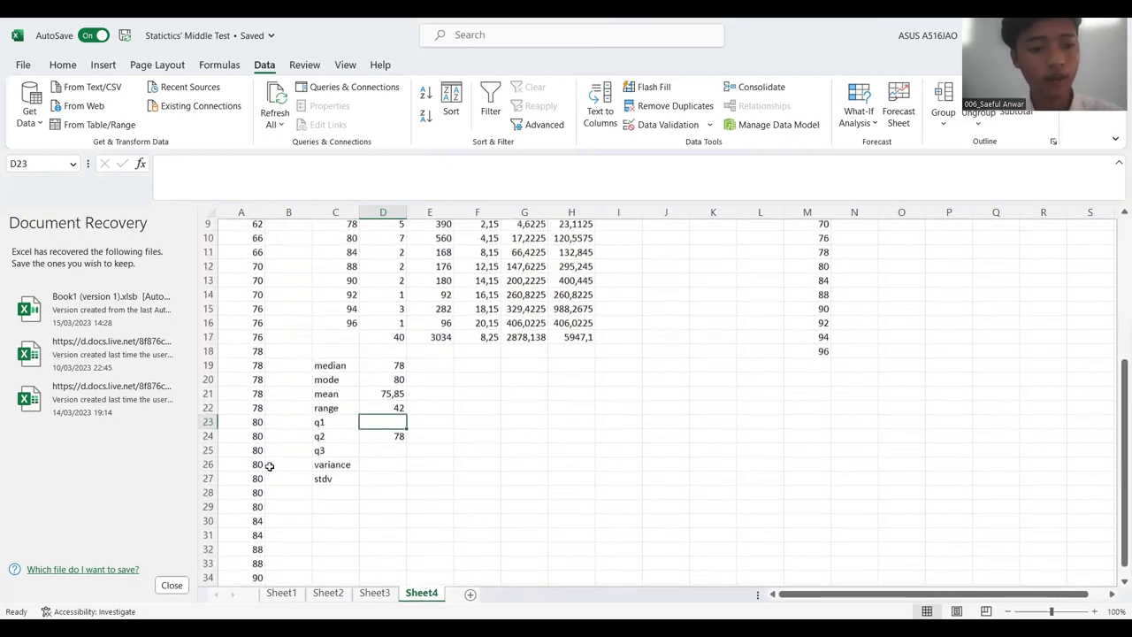
{"action": "scroll", "coordinate": [270, 466], "scroll_direction": "up", "scroll_amount": 2}
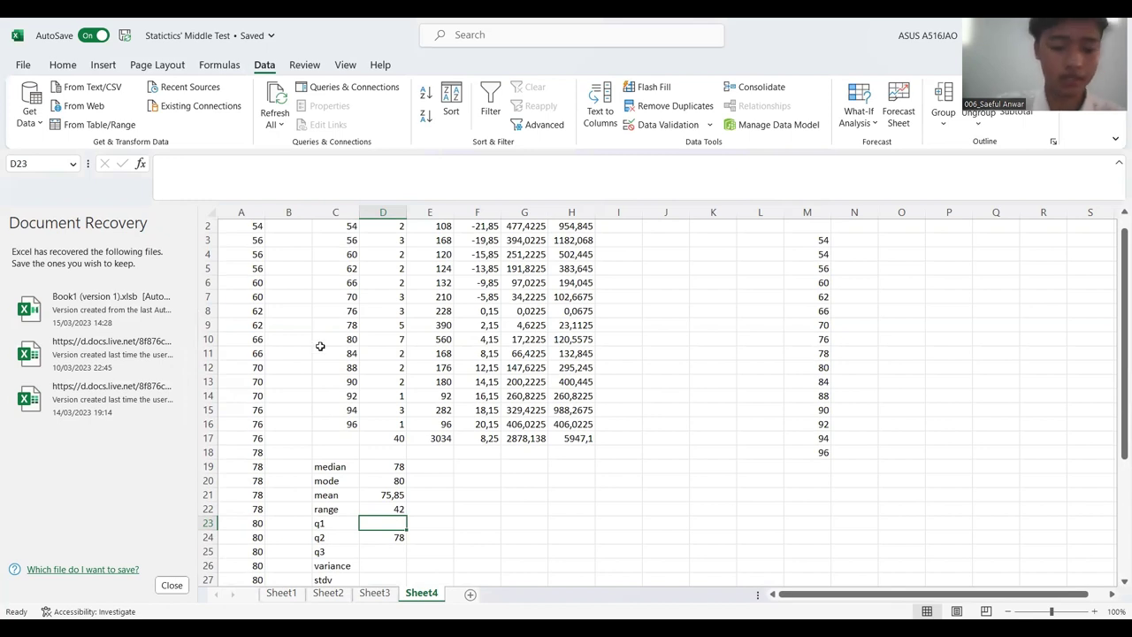
{"action": "type", "text": "66"}
Find the third quartile in the sorted scores of column A and enter 84 for q3 in D25
{"action": "left_click", "coordinate": [379, 551]}
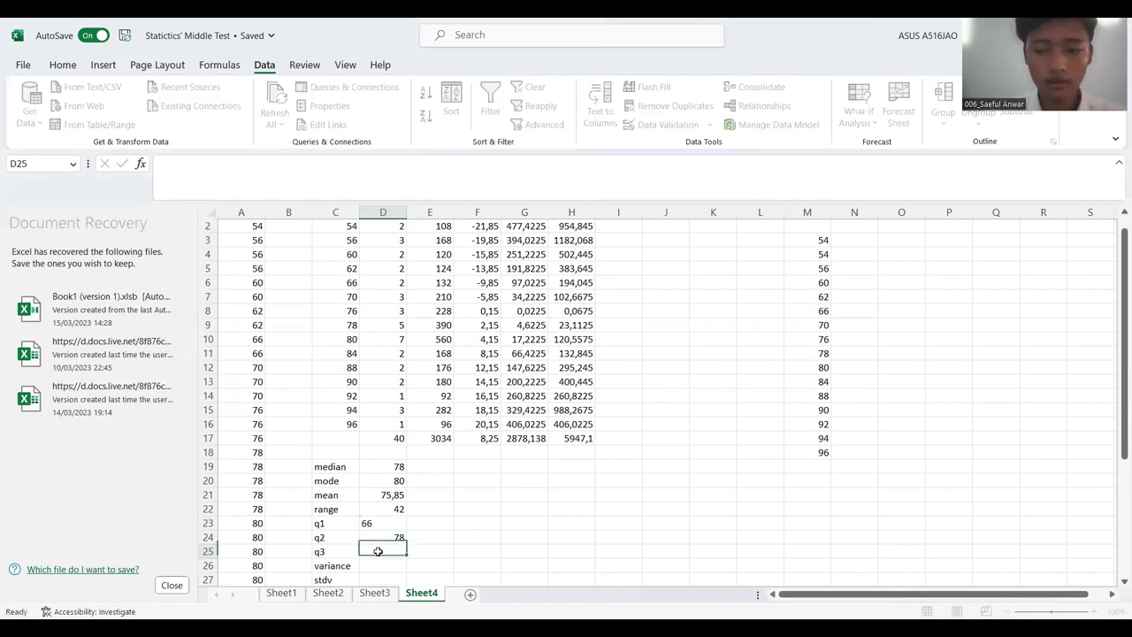
{"action": "scroll", "coordinate": [378, 551], "scroll_direction": "down", "scroll_amount": 1}
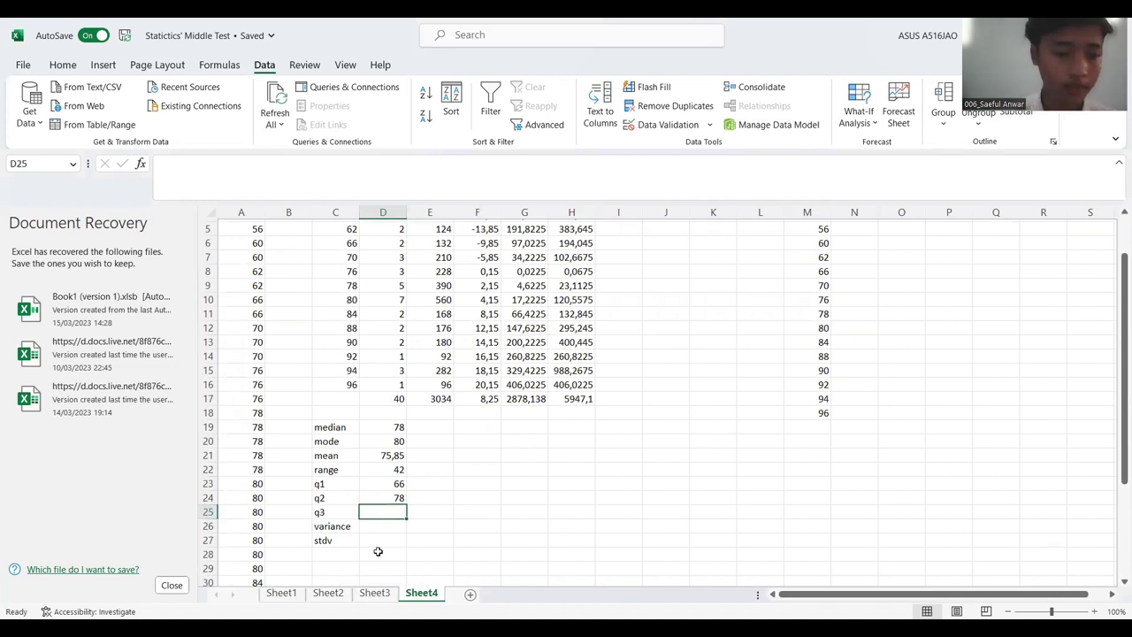
{"action": "scroll", "coordinate": [378, 551], "scroll_direction": "up", "scroll_amount": 1}
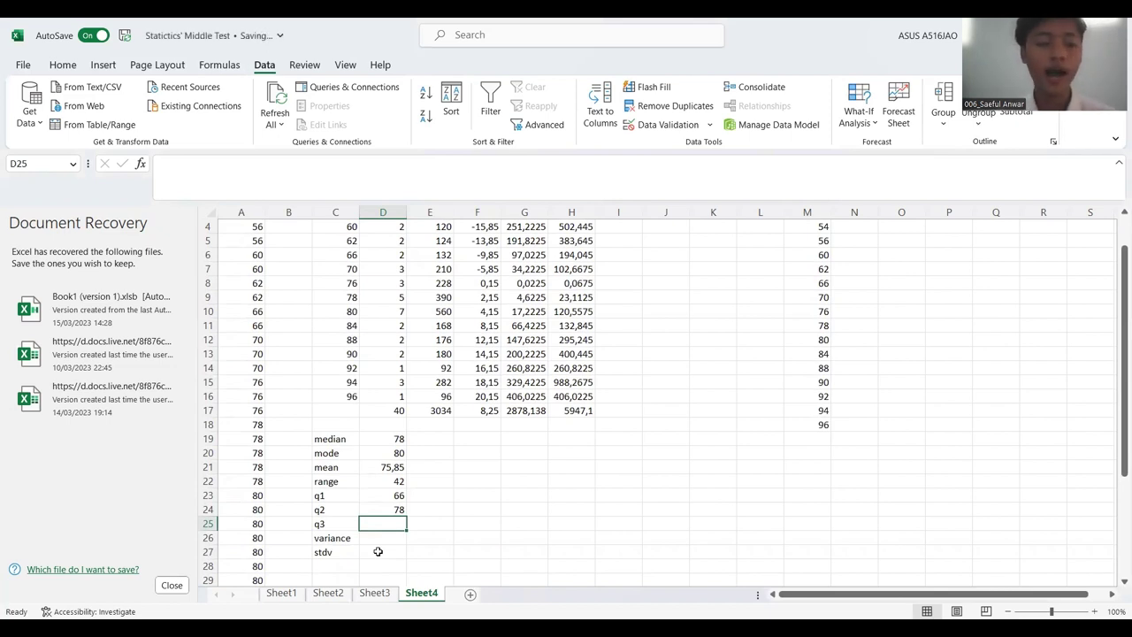
{"action": "scroll", "coordinate": [378, 550], "scroll_direction": "down", "scroll_amount": 1}
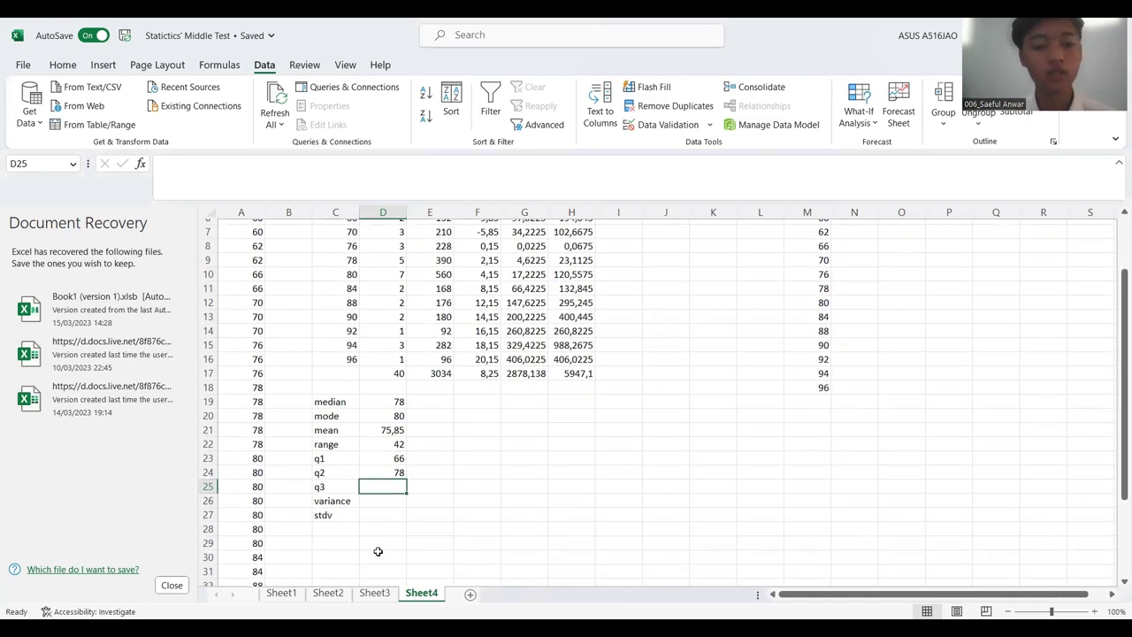
{"action": "scroll", "coordinate": [378, 551], "scroll_direction": "down", "scroll_amount": 2}
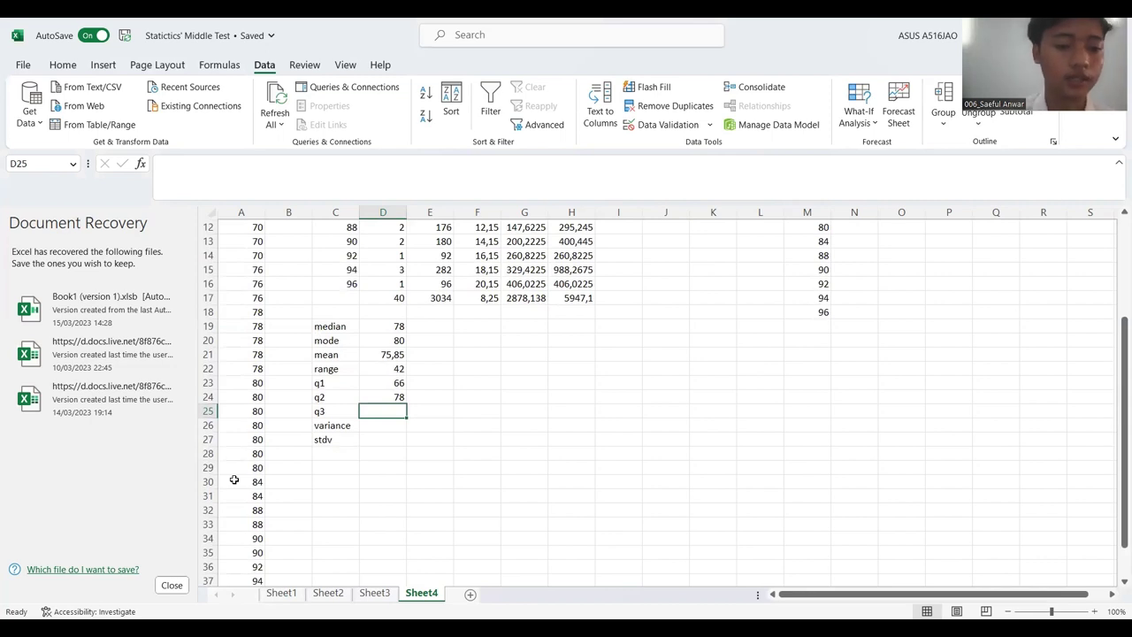
{"action": "scroll", "coordinate": [238, 478], "scroll_direction": "down", "scroll_amount": 1}
{"action": "type", "text": "8"}
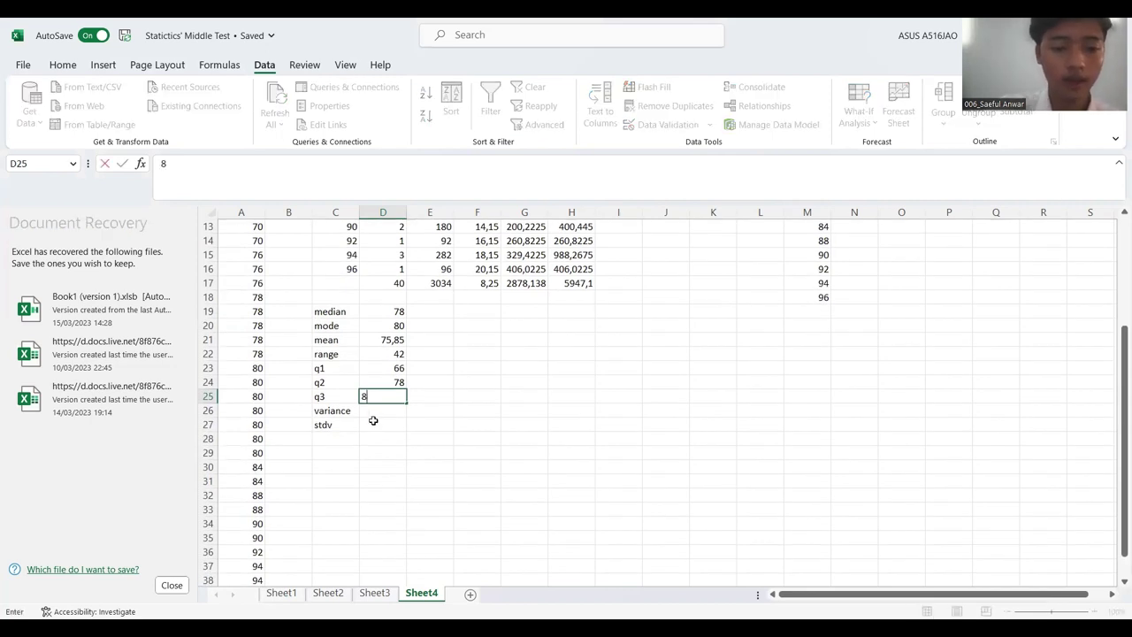
{"action": "type", "text": "4"}
{"action": "key", "text": "Return"}
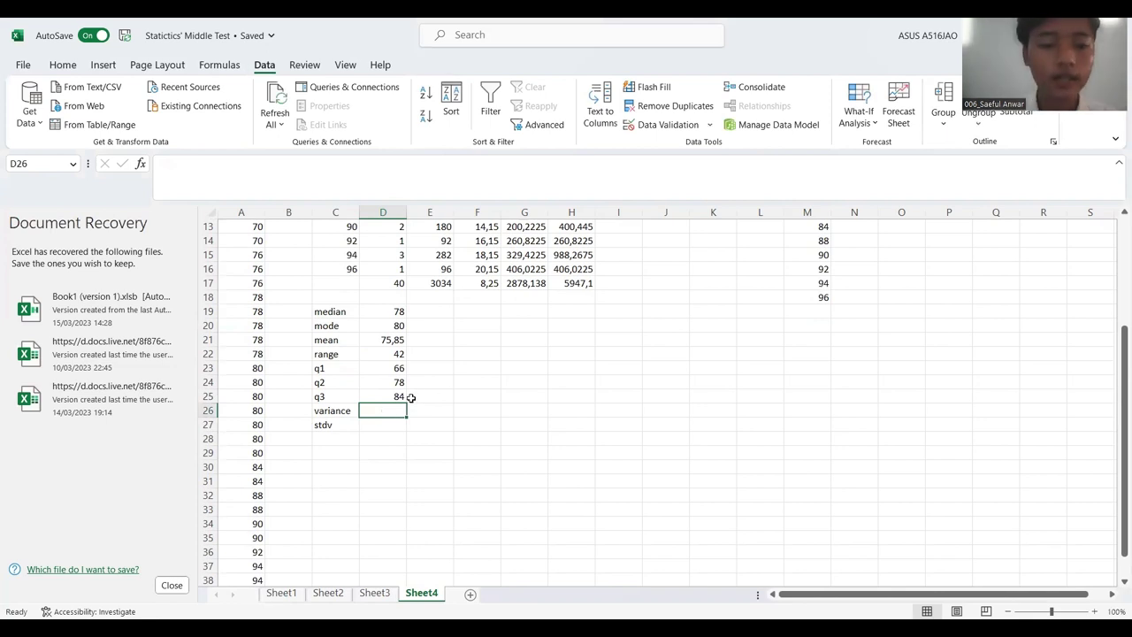
Label cell E25, beside the q3 value, with the interquartile range abbreviation "ir"
{"action": "left_click", "coordinate": [410, 397]}
{"action": "type", "text": "in"}
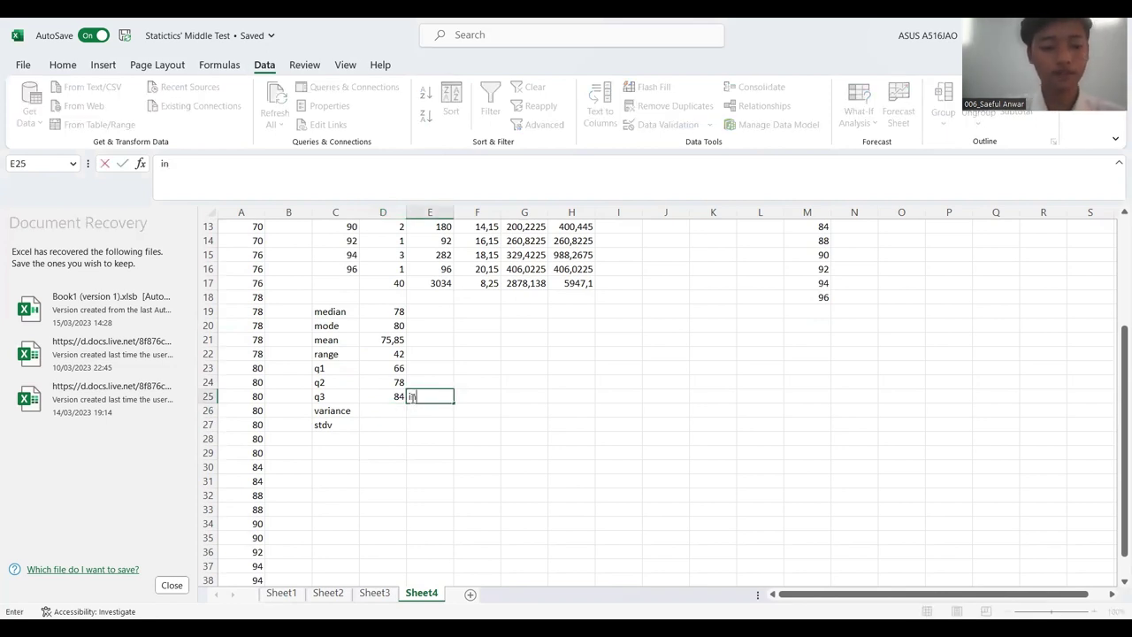
{"action": "type", "text": "terquartile rn"}
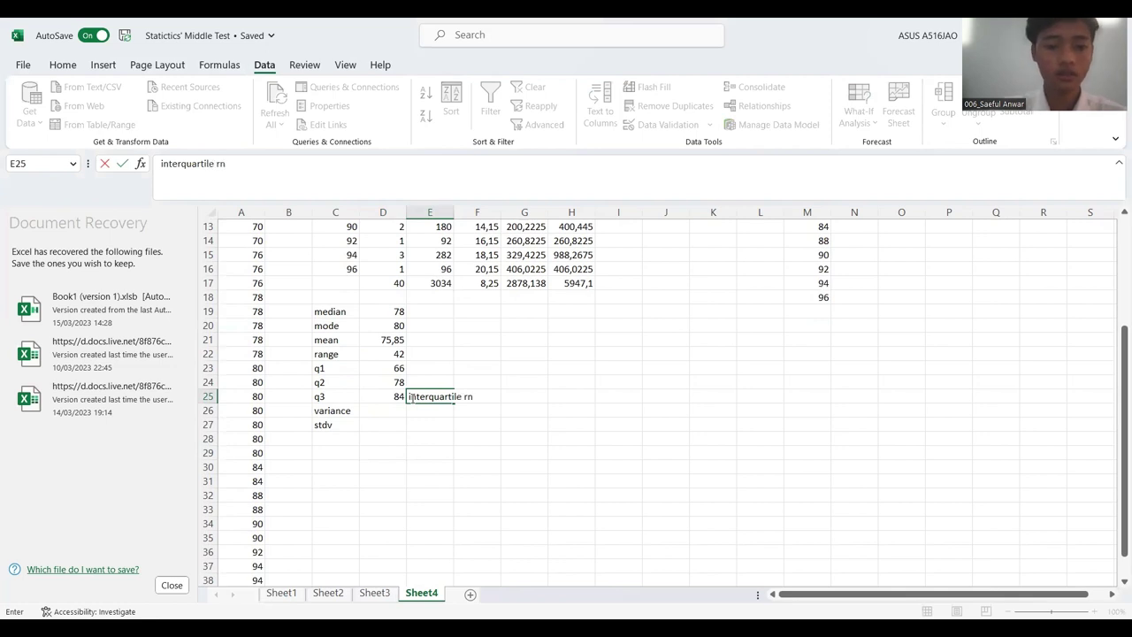
{"action": "key", "text": "BackSpace"}
{"action": "key", "text": "BackSpace"}
{"action": "key", "text": "BackSpace"}
{"action": "key", "text": "BackSpace"}
{"action": "key", "text": "BackSpace"}
{"action": "key", "text": "BackSpace"}
{"action": "key", "text": "BackSpace"}
{"action": "key", "text": "BackSpace"}
{"action": "key", "text": "BackSpace"}
{"action": "key", "text": "BackSpace"}
{"action": "key", "text": "BackSpace"}
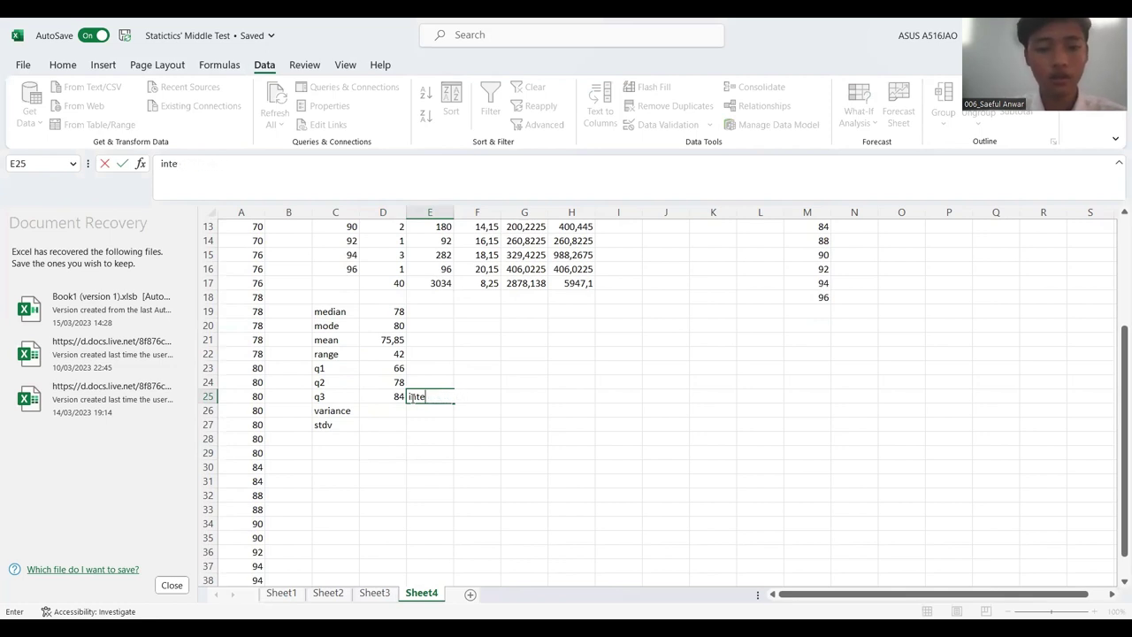
{"action": "key", "text": "BackSpace"}
{"action": "key", "text": "BackSpace"}
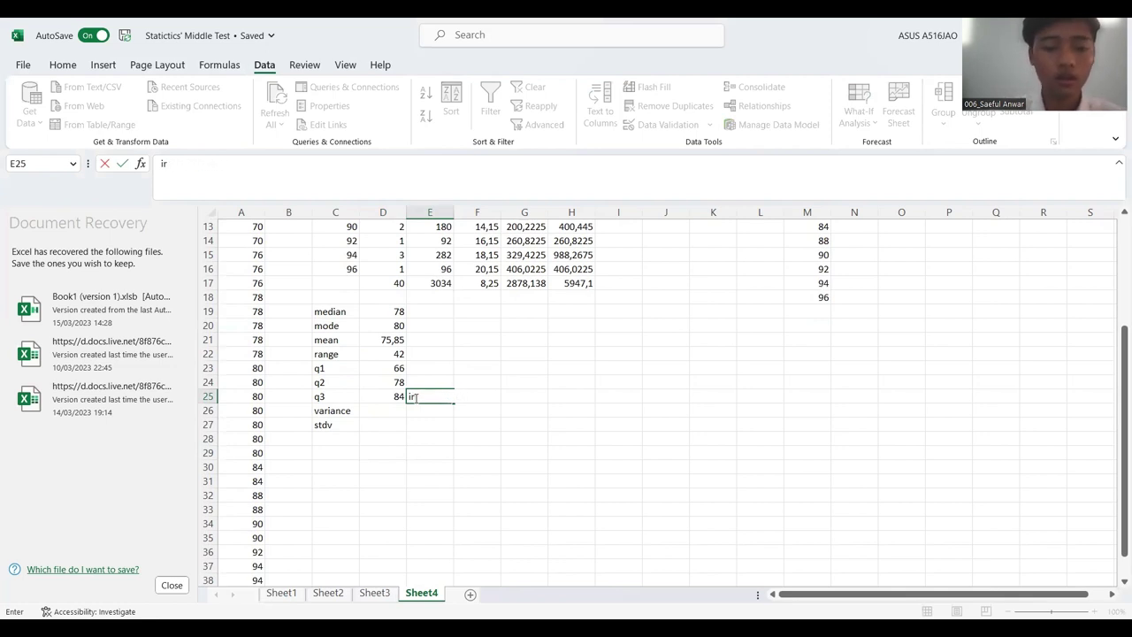
{"action": "key", "text": "F2"}
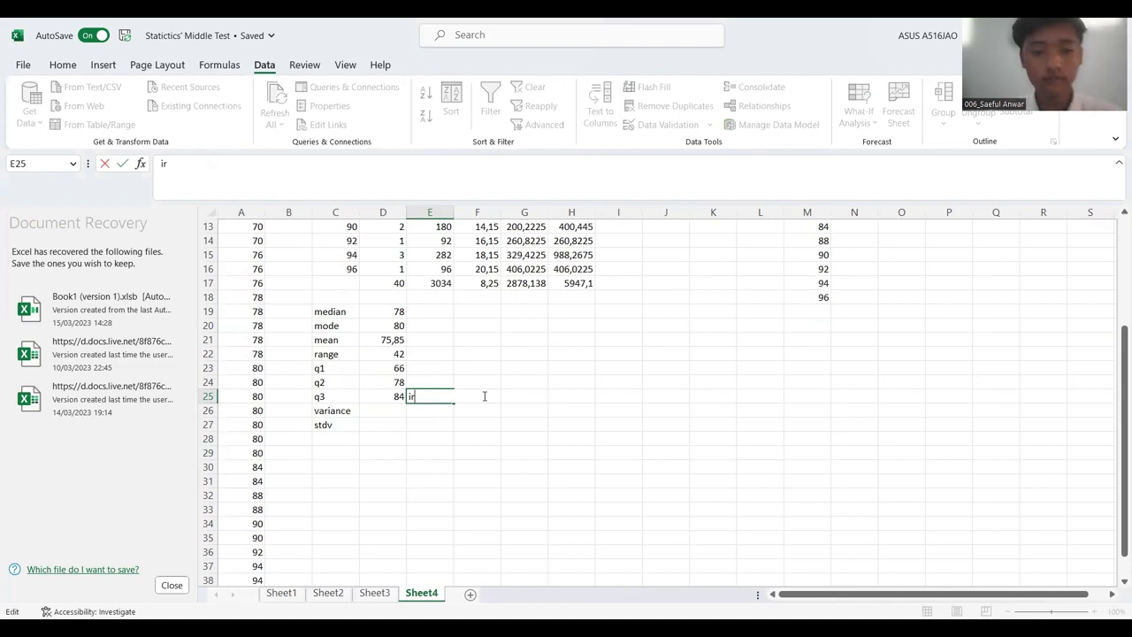
{"action": "left_click", "coordinate": [568, 395]}
Enter 18 as the interquartile range in F25, the difference between q3 and q1
{"action": "left_click", "coordinate": [477, 394]}
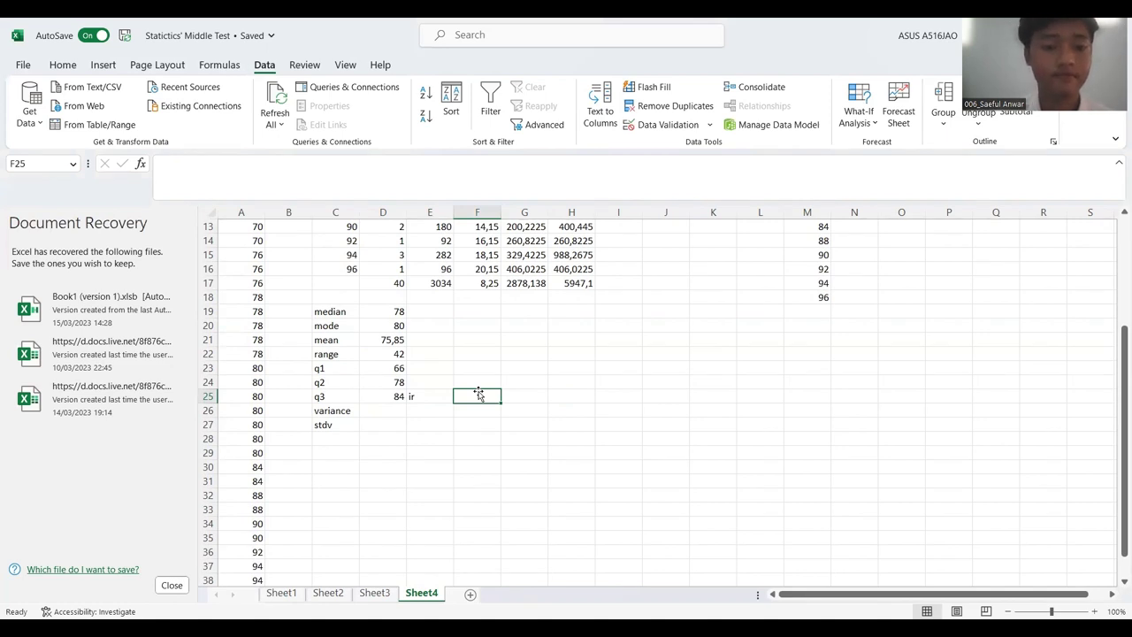
{"action": "type", "text": "1"}
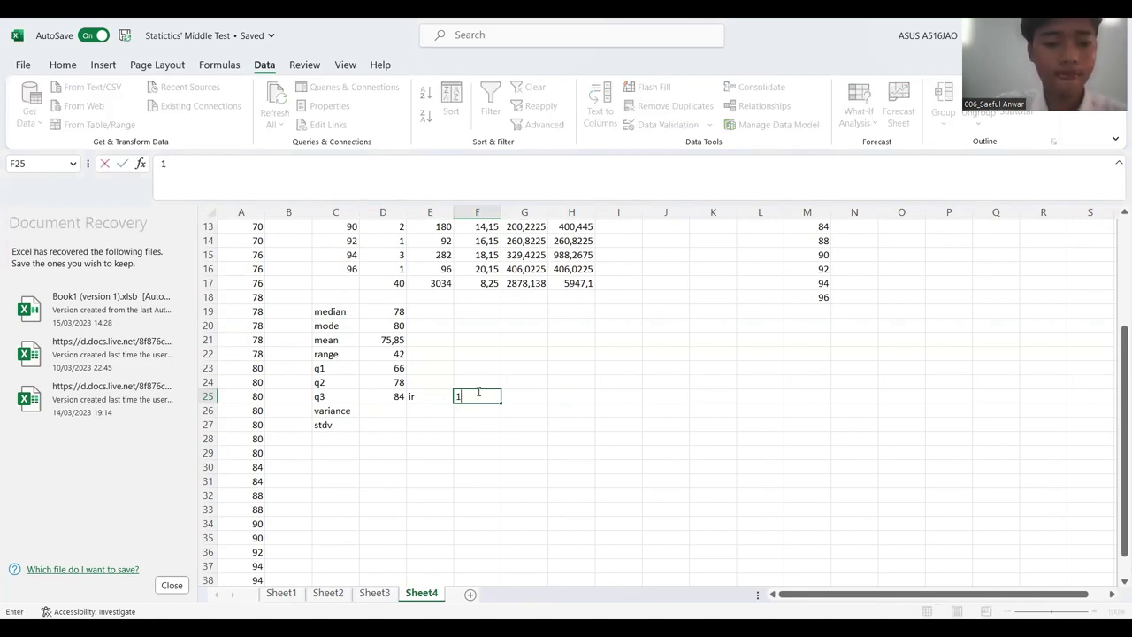
{"action": "type", "text": "8"}
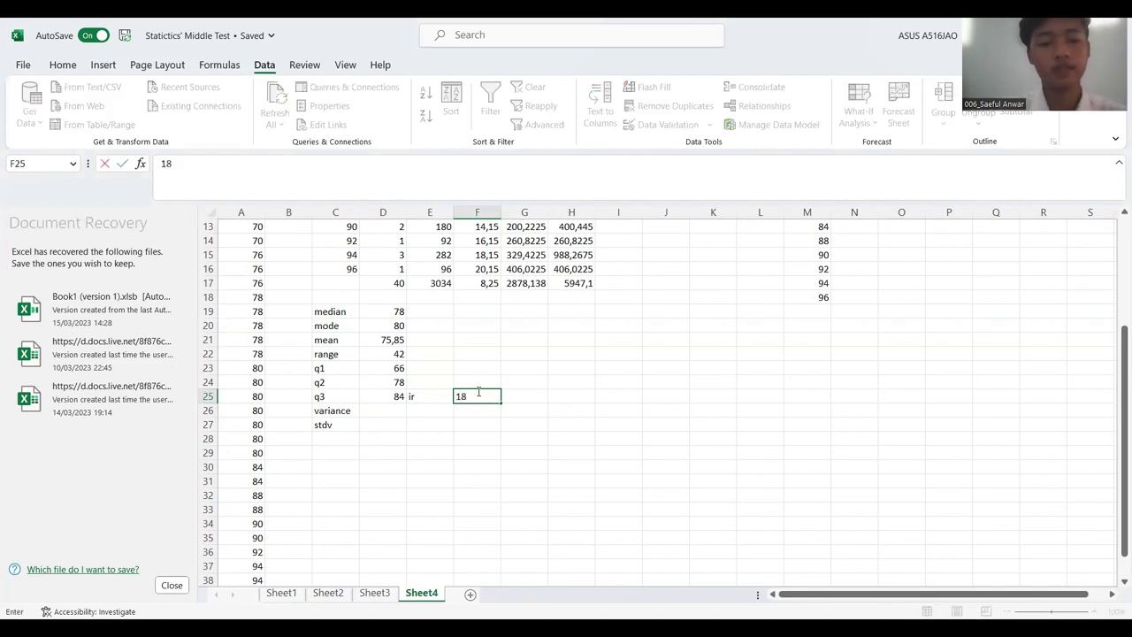
Try to calculate the variance in D26 with the formula =H17-1, and undo the entry
{"action": "left_click", "coordinate": [386, 410]}
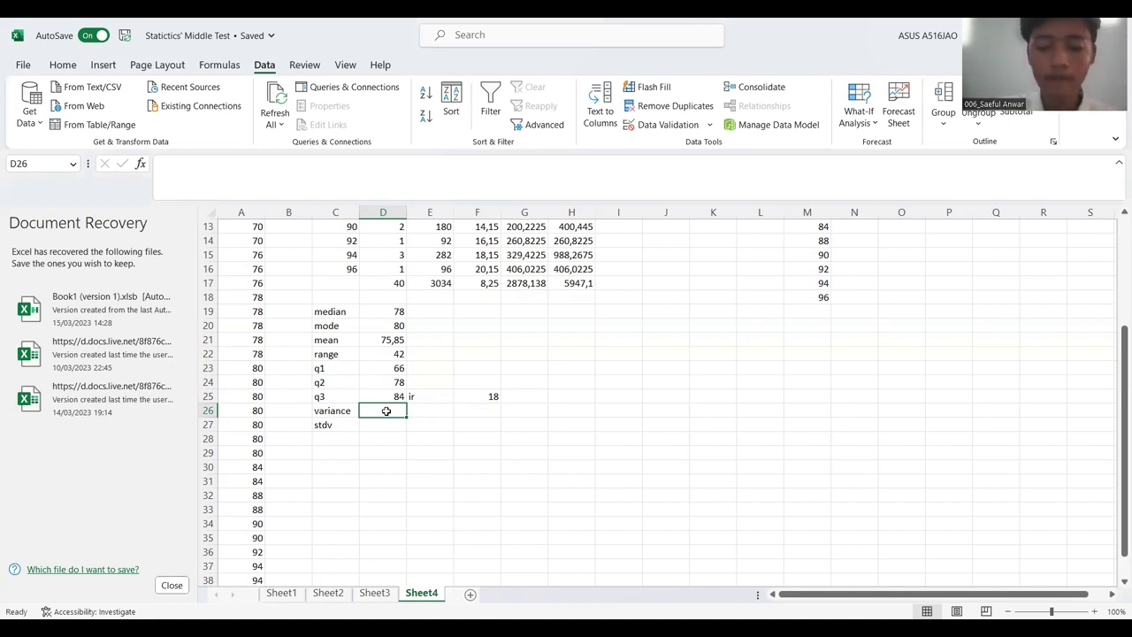
{"action": "type", "text": "="}
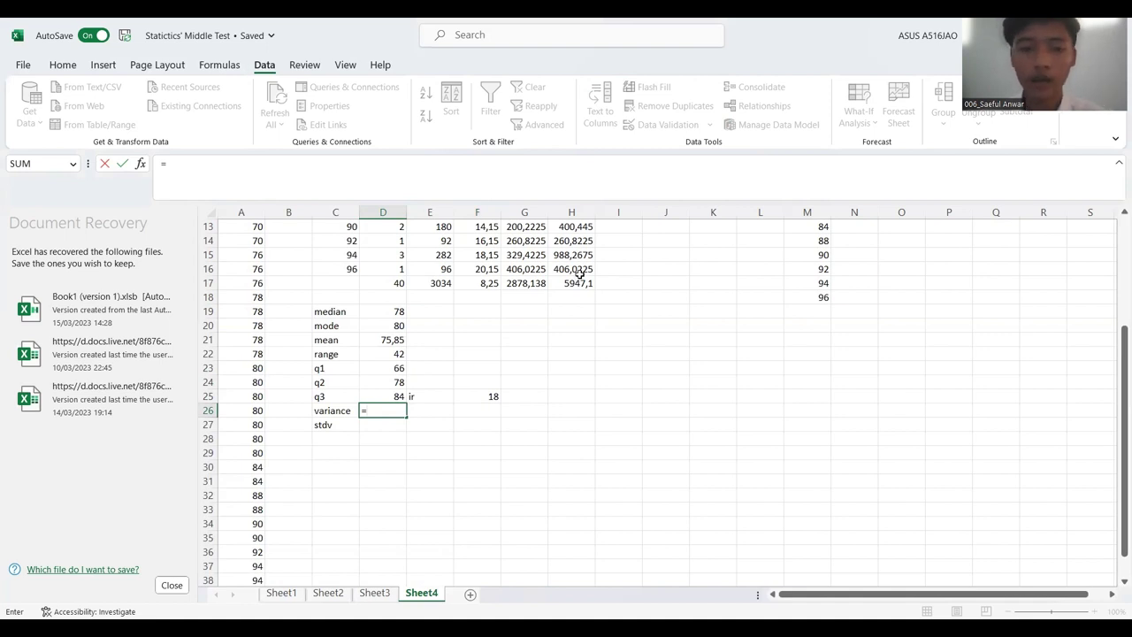
{"action": "scroll", "coordinate": [567, 288], "scroll_direction": "up", "scroll_amount": 2}
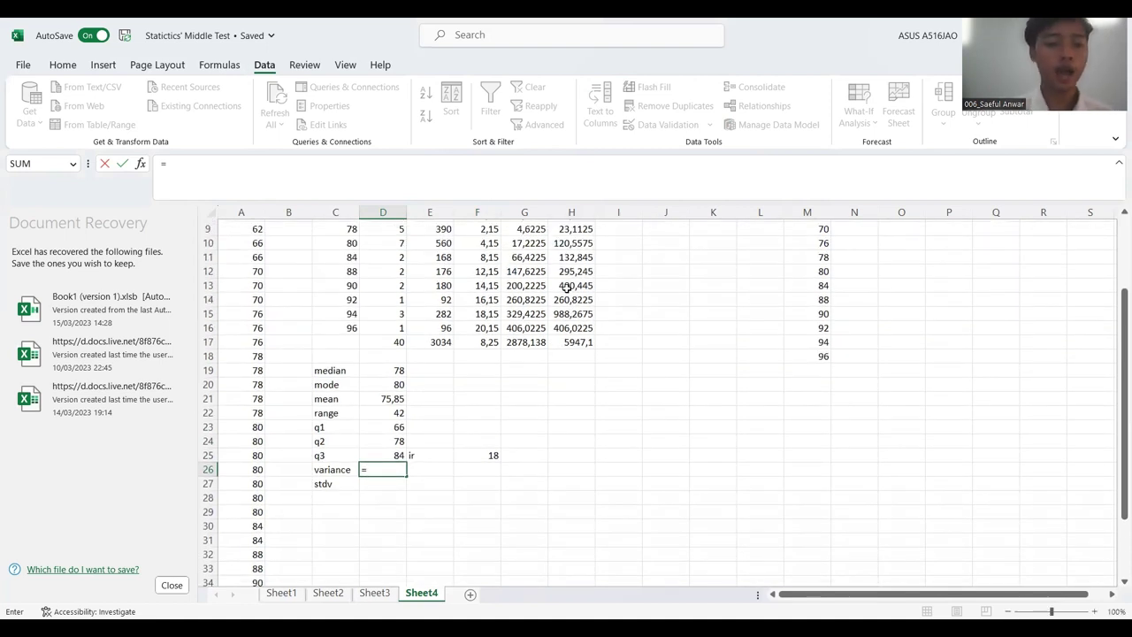
{"action": "left_click", "coordinate": [579, 344]}
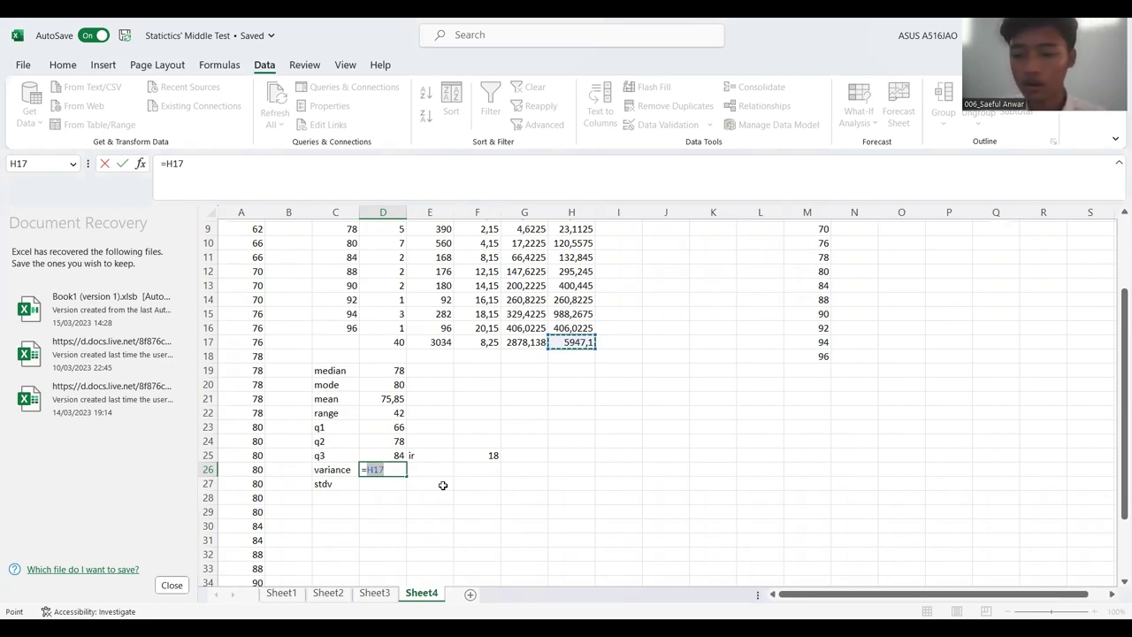
{"action": "type", "text": "-"}
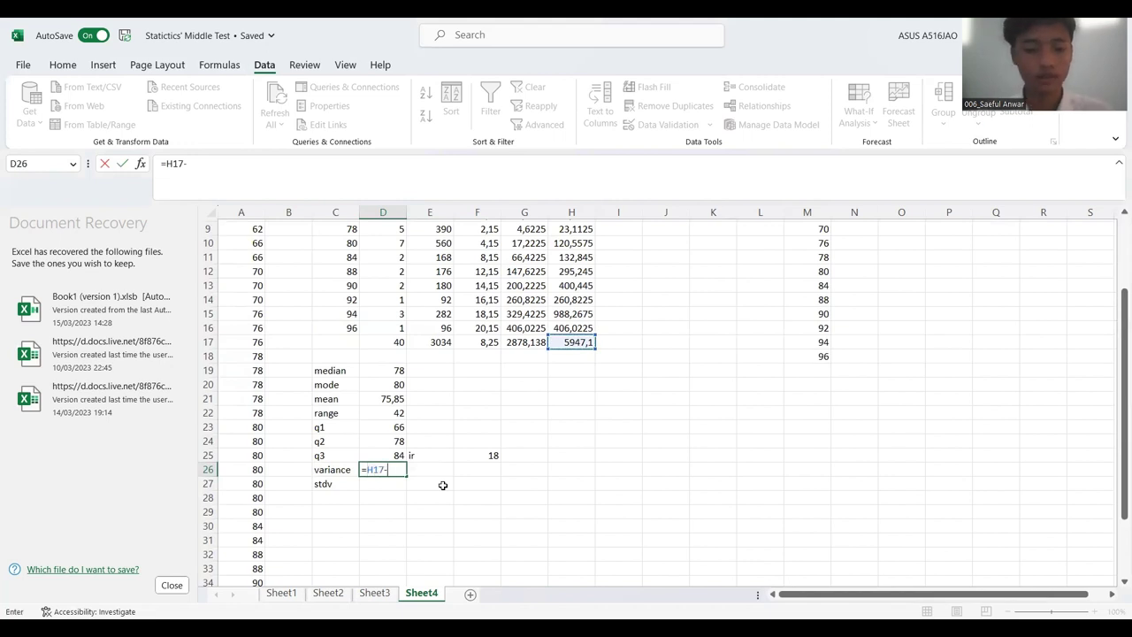
{"action": "type", "text": "1"}
{"action": "key", "text": "Return"}
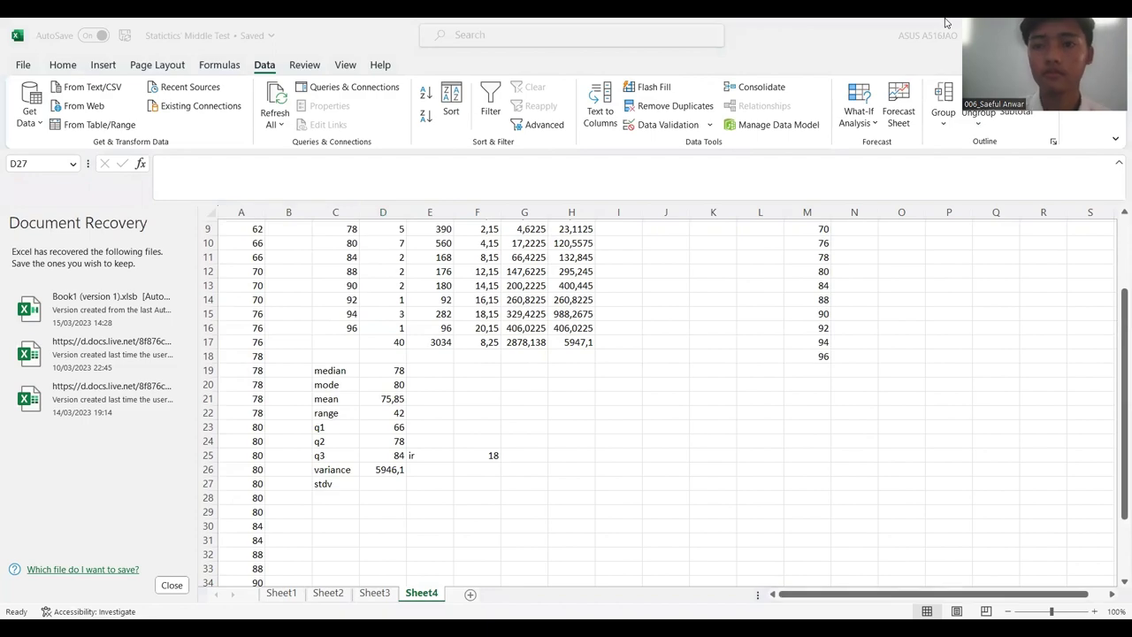
{"action": "key", "text": "ctrl+z"}
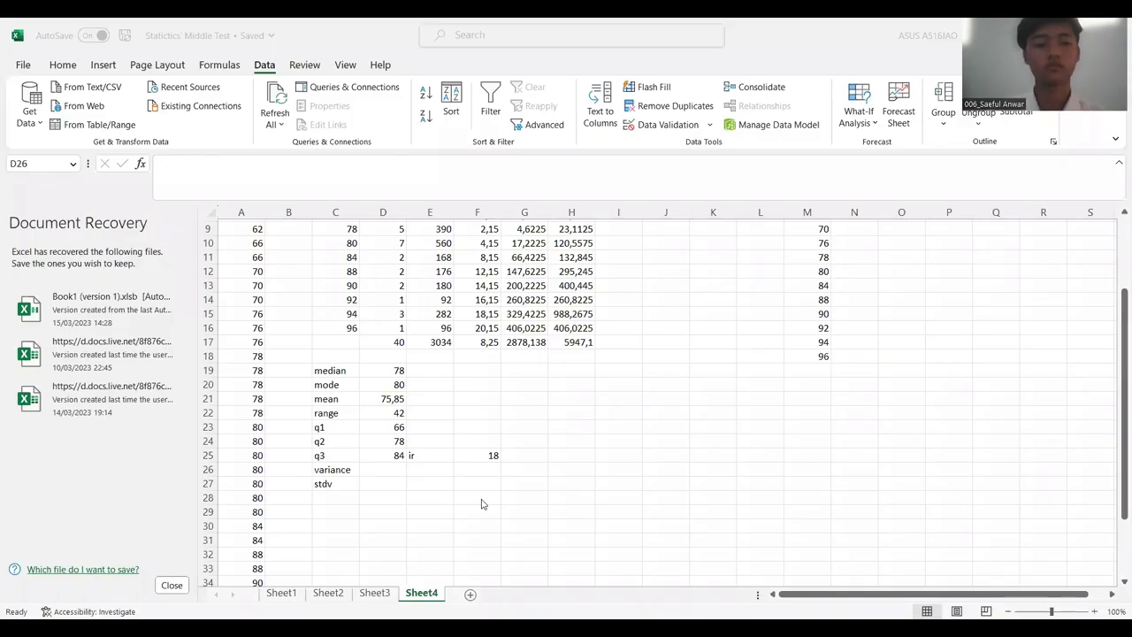
Calculate the variance in D26 with the formula =H17/(D17-1)
{"action": "left_click", "coordinate": [380, 473]}
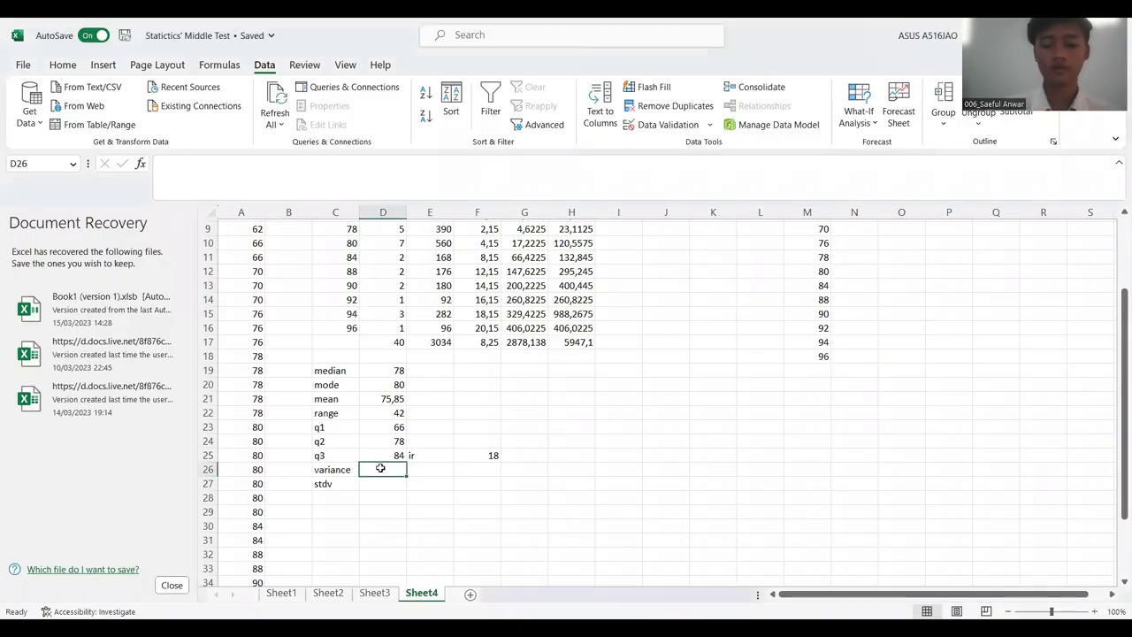
{"action": "type", "text": "="}
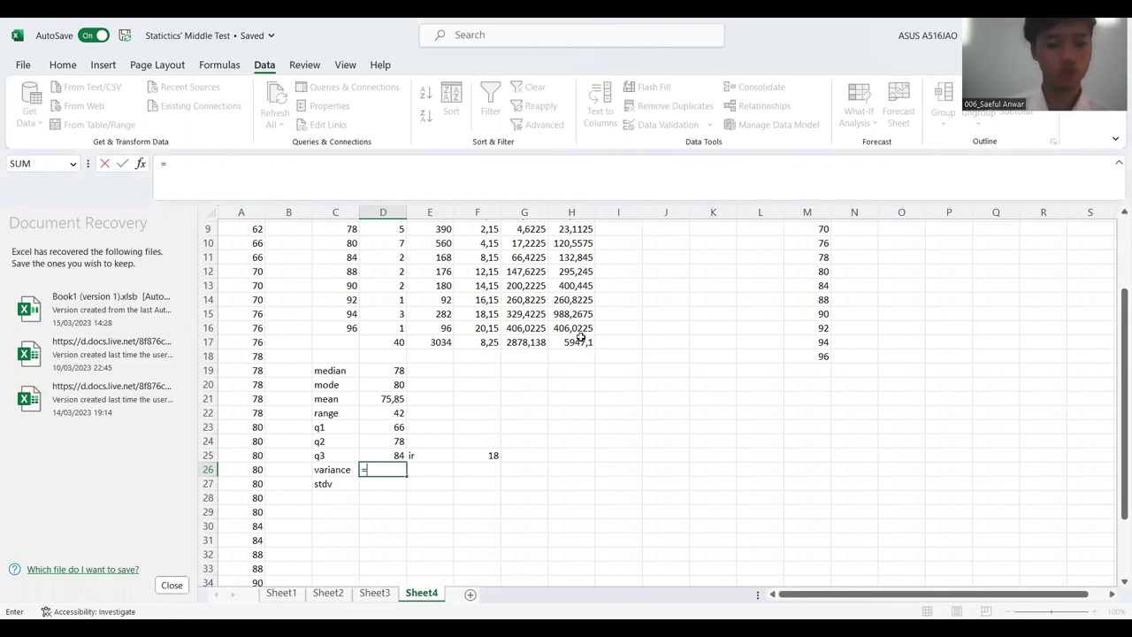
{"action": "left_click", "coordinate": [582, 341]}
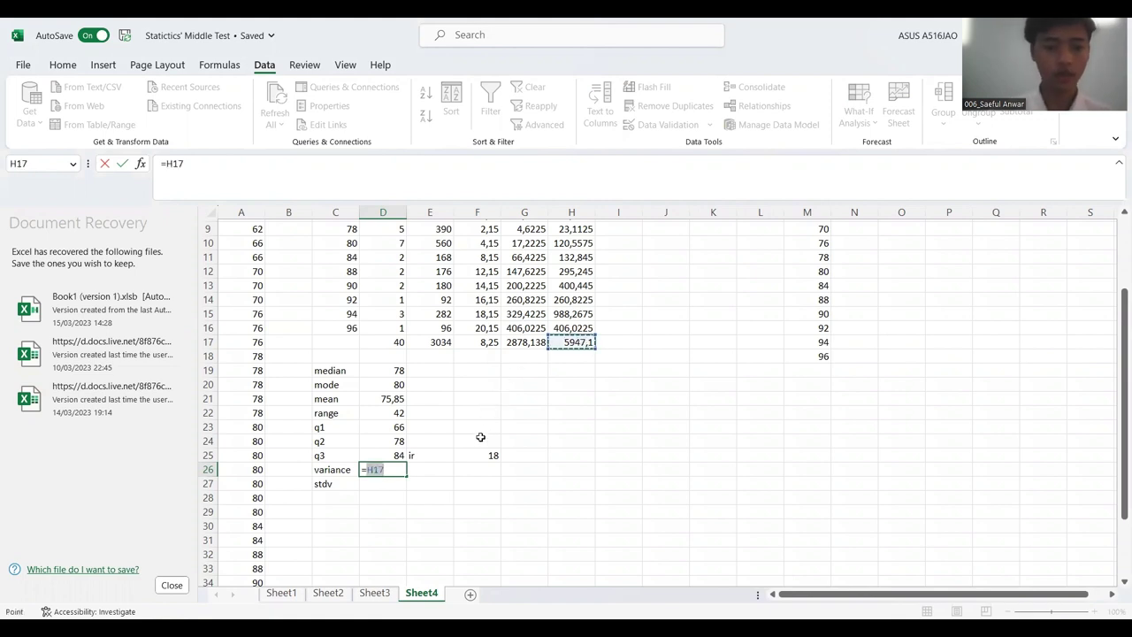
{"action": "type", "text": "/"}
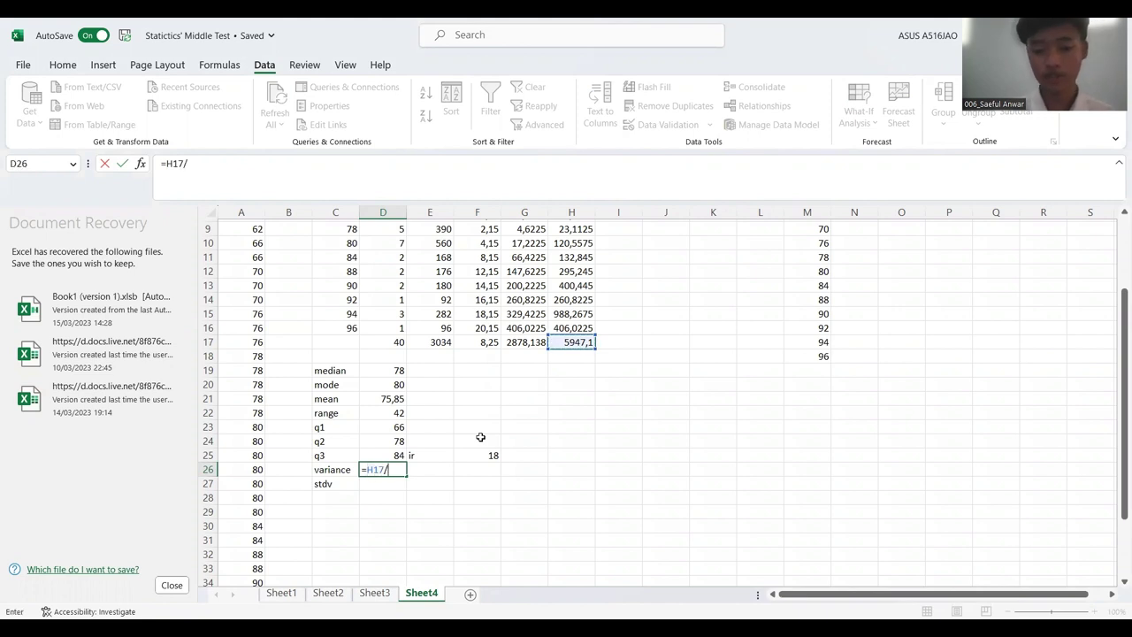
{"action": "type", "text": "("}
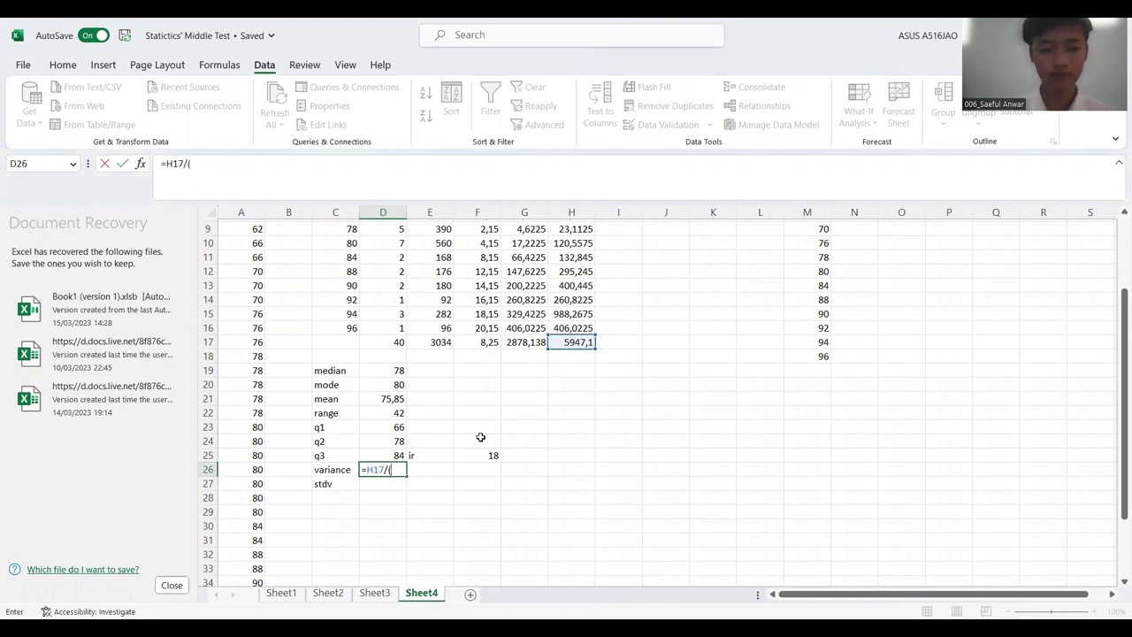
{"action": "left_click", "coordinate": [395, 343]}
{"action": "type", "text": "-"}
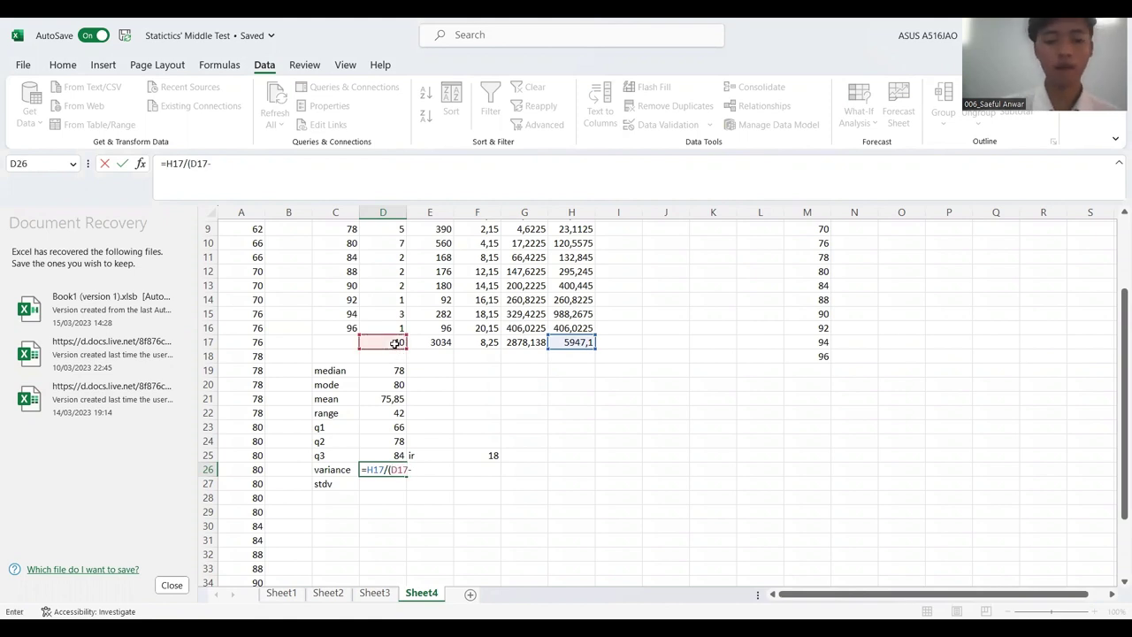
{"action": "type", "text": "1)"}
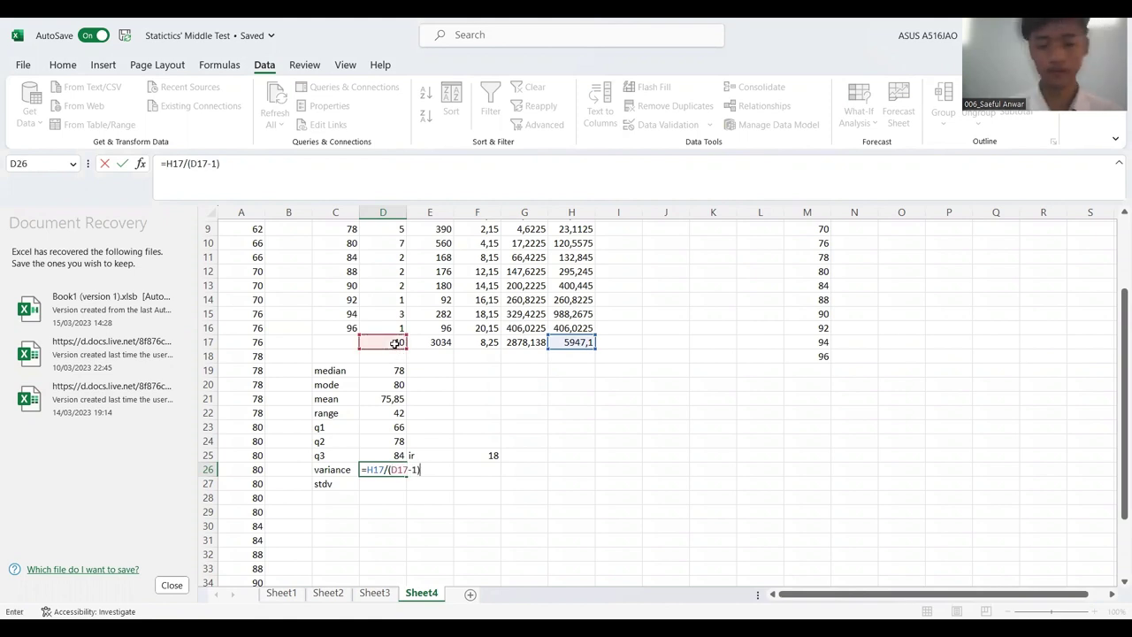
{"action": "key", "text": "Return"}
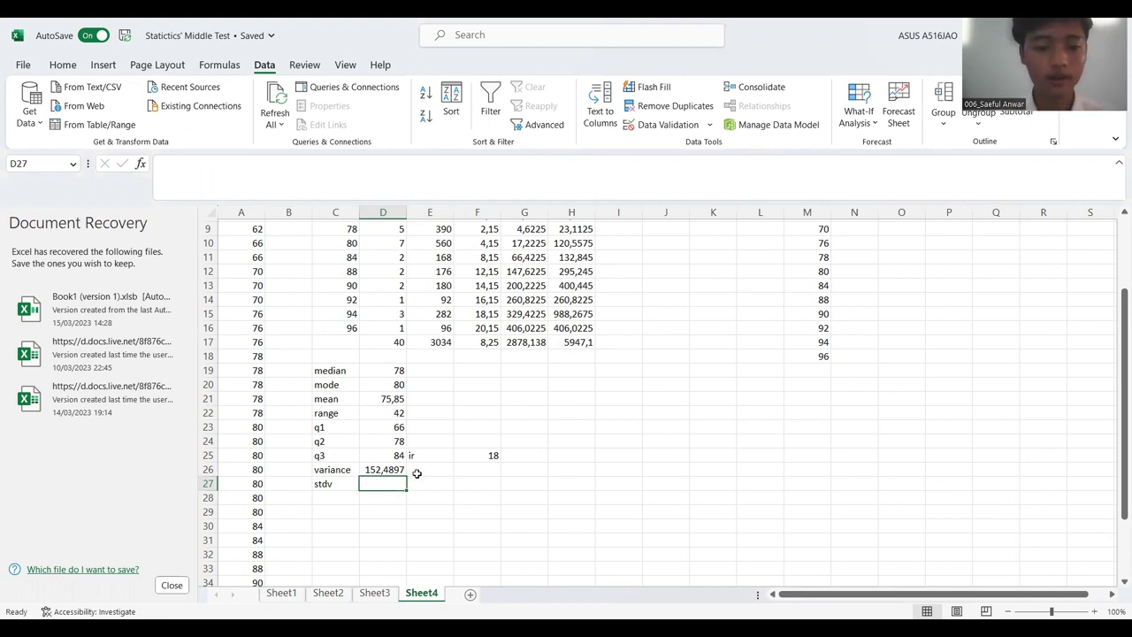
Calculate the standard deviation in D27 as the square root of the variance, =SQRT(D26)
{"action": "type", "text": "="}
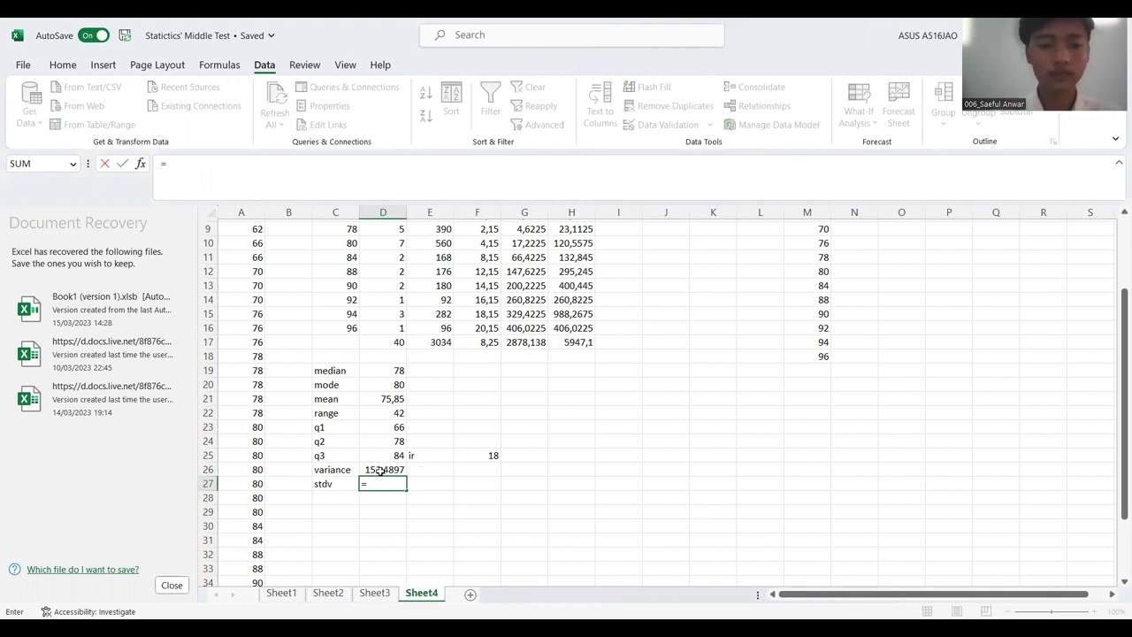
{"action": "left_click", "coordinate": [378, 471]}
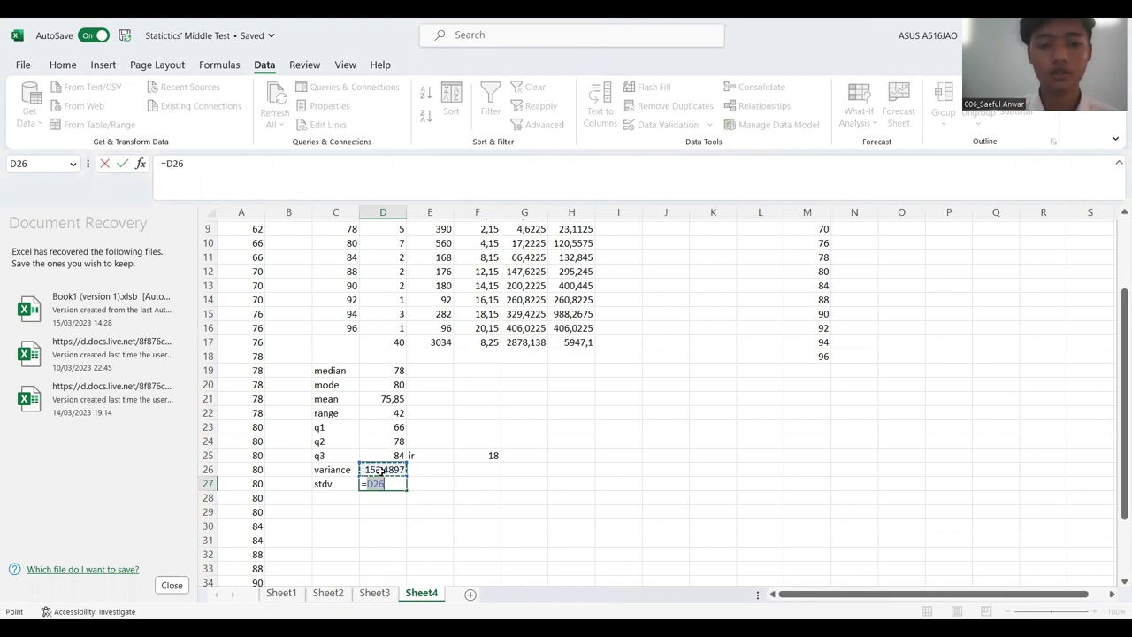
{"action": "key", "text": "BackSpace"}
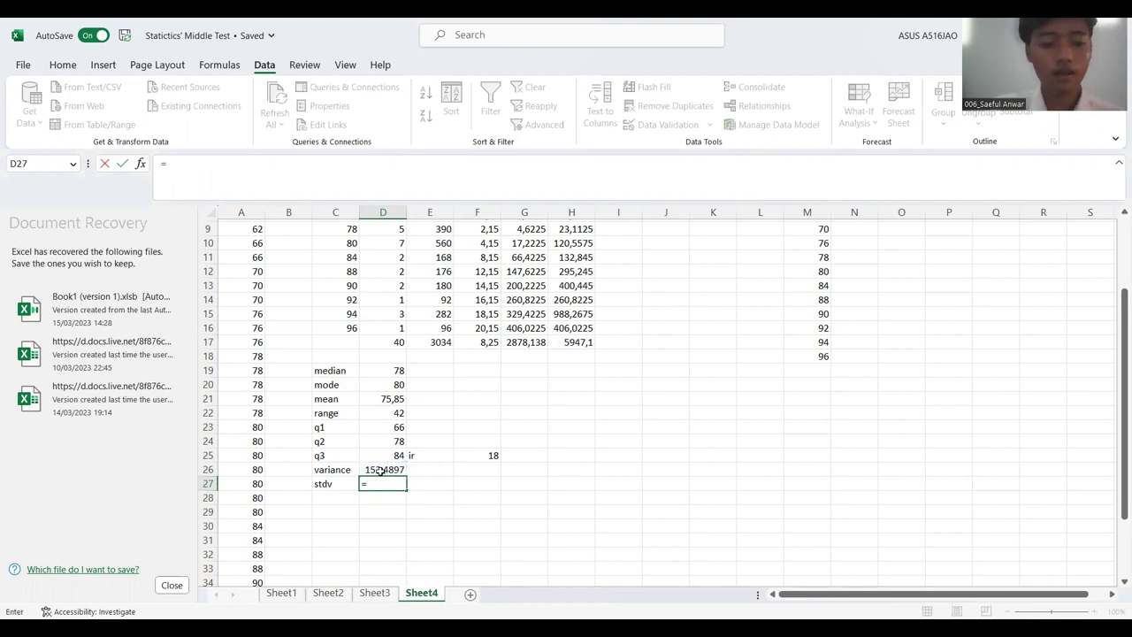
{"action": "type", "text": "=s"}
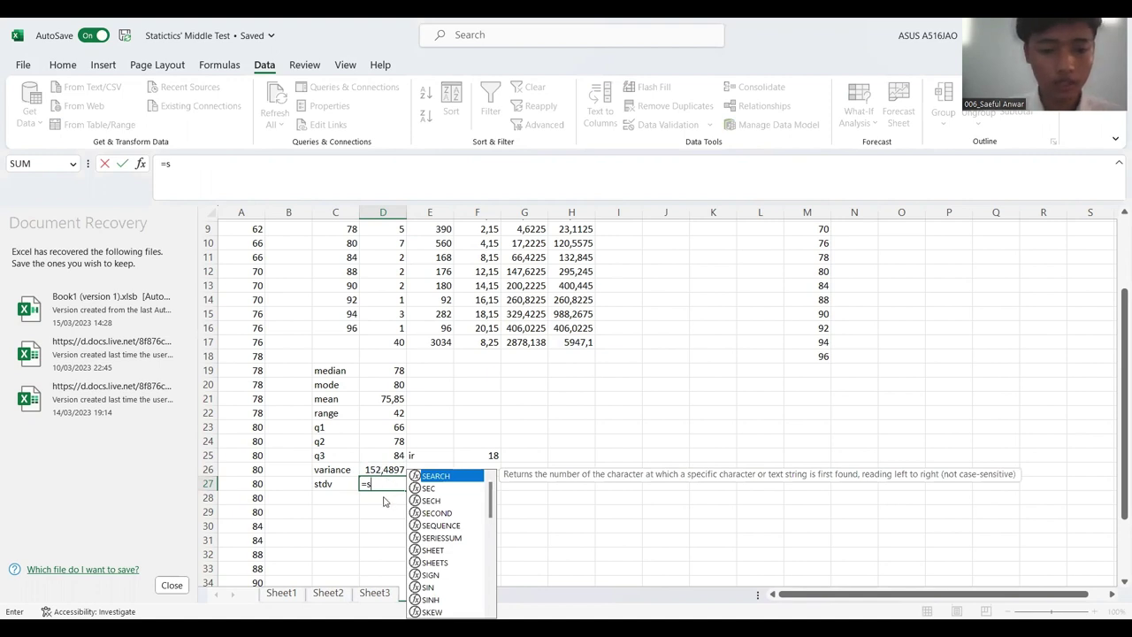
{"action": "type", "text": "qrt"}
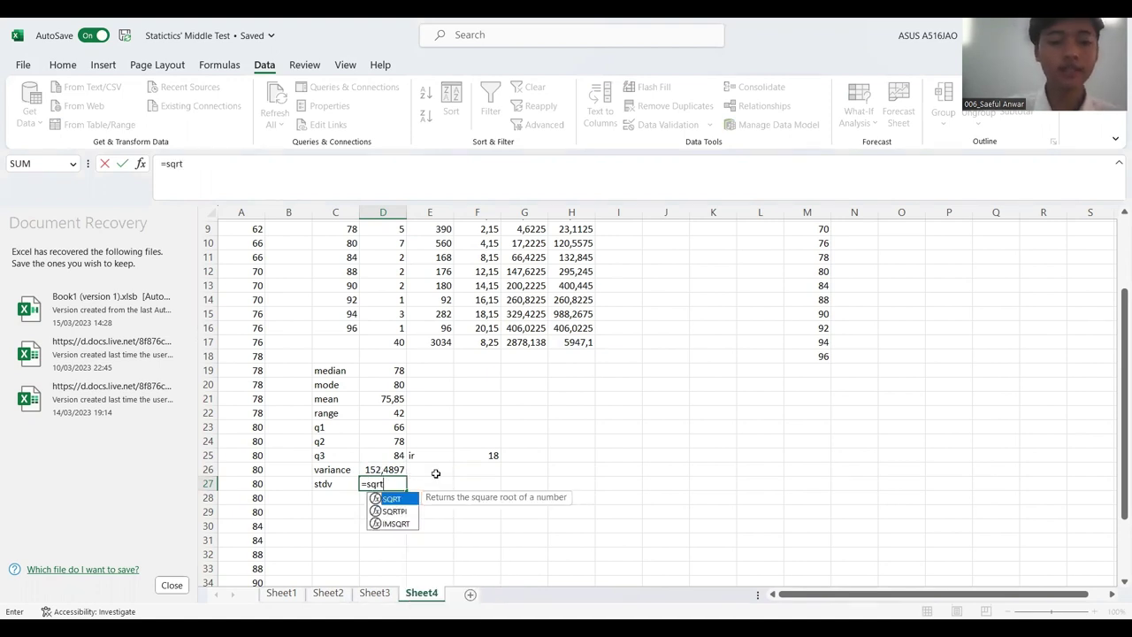
{"action": "key", "text": "Tab"}
{"action": "left_click", "coordinate": [386, 471]}
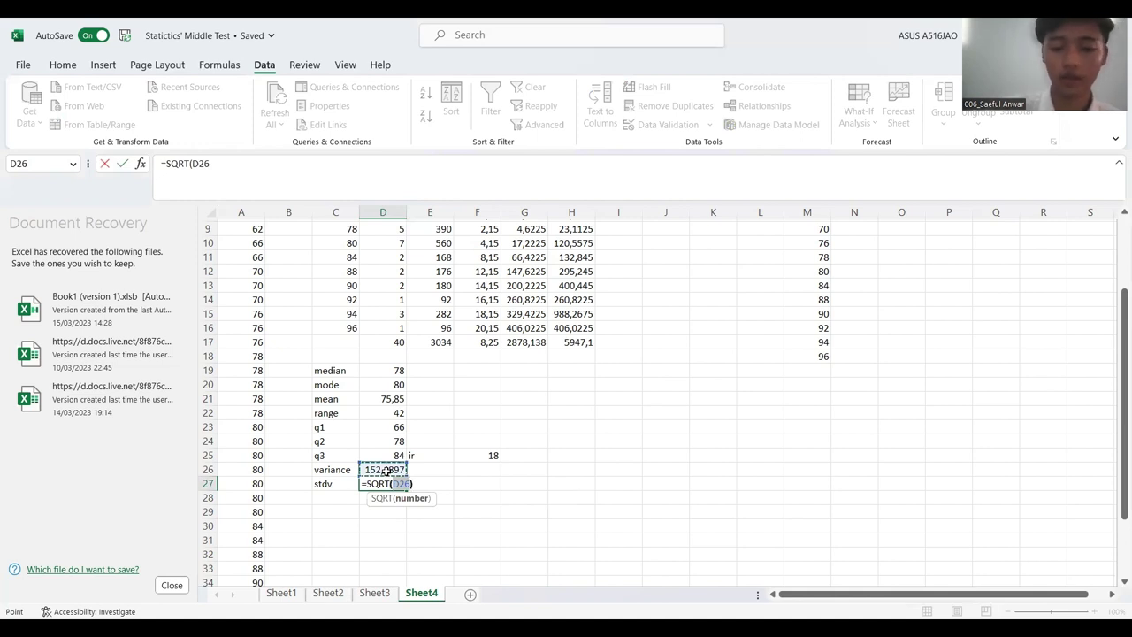
{"action": "key", "text": "Return"}
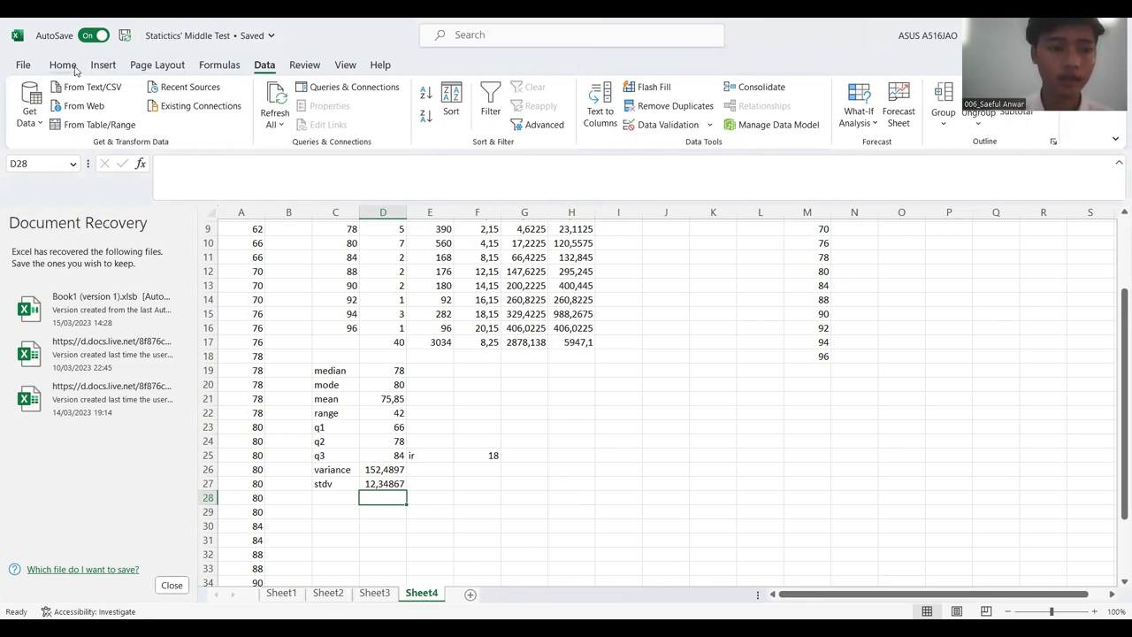
Insert the recommended scatter chart with connected points from the scores and frequencies in C2:D16
{"action": "scroll", "coordinate": [458, 290], "scroll_direction": "up", "scroll_amount": 3}
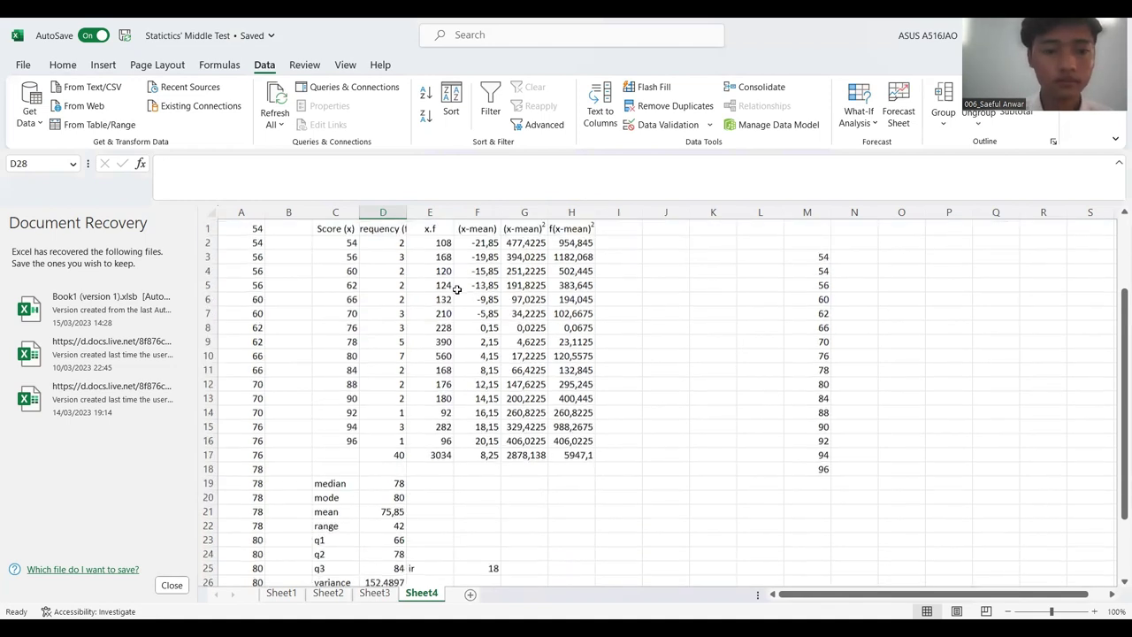
{"action": "left_click_drag", "start_coordinate": [349, 242], "coordinate": [391, 342]}
{"action": "left_click_drag", "start_coordinate": [392, 381], "coordinate": [391, 433]}
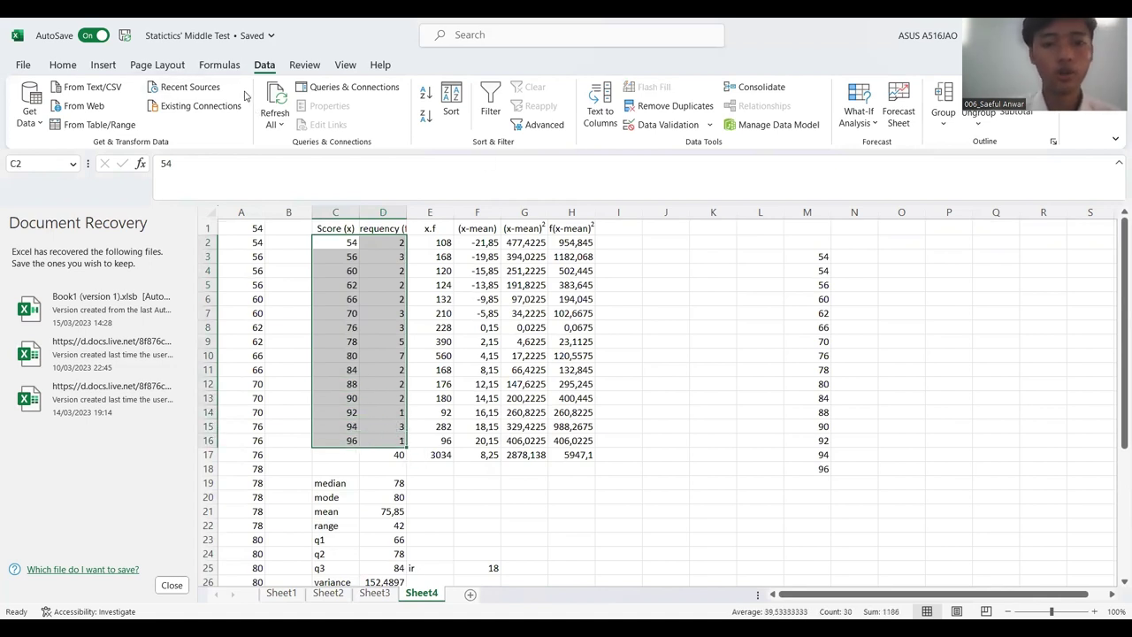
{"action": "left_click", "coordinate": [104, 69]}
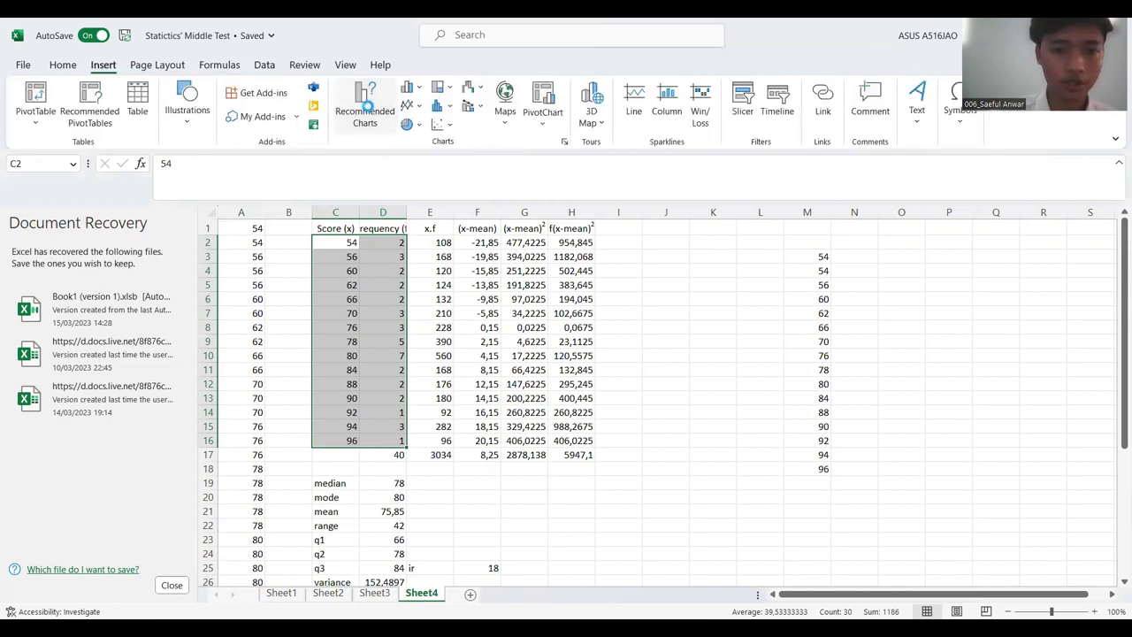
{"action": "left_click", "coordinate": [367, 107]}
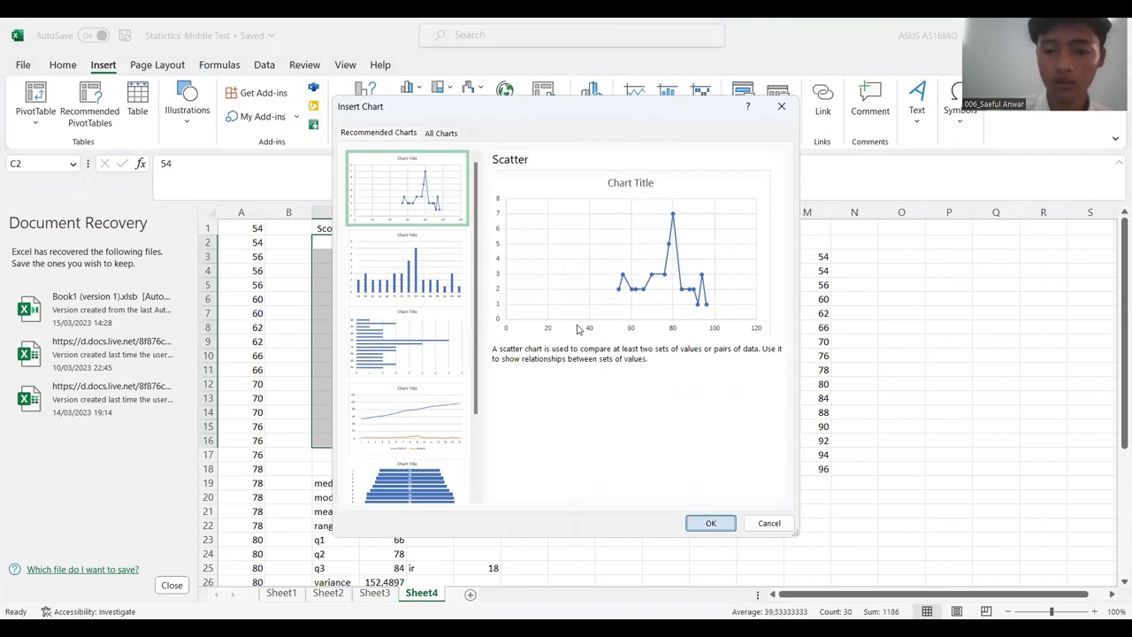
{"action": "left_click", "coordinate": [710, 522]}
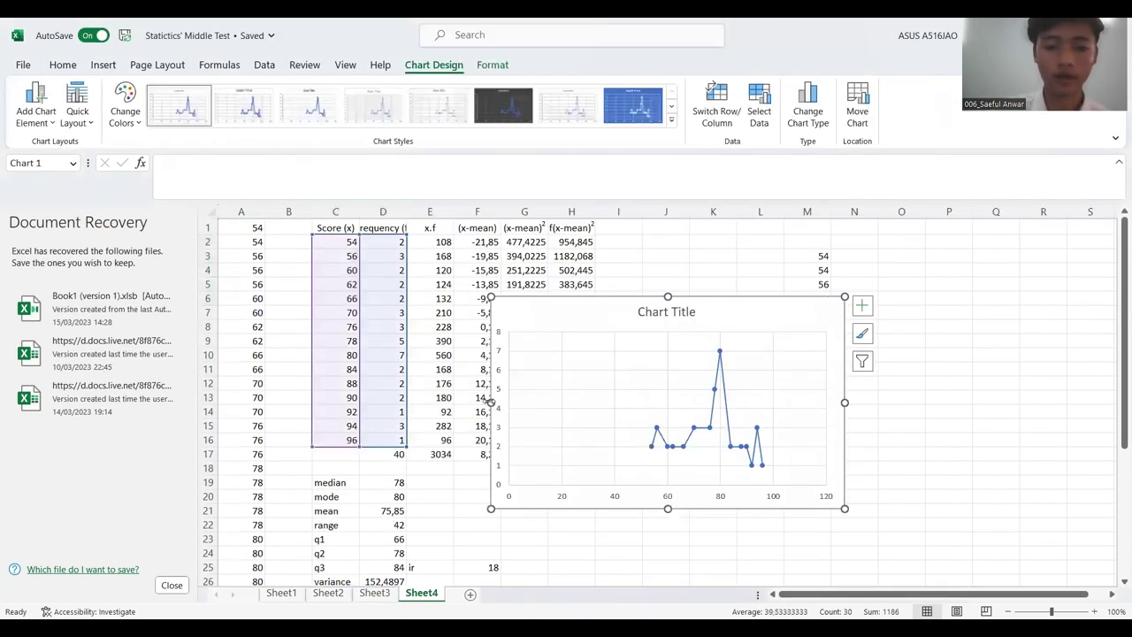
Shrink the scatter chart and place it beside the frequency table, over columns I to M and about rows 5 to 15
{"action": "left_click_drag", "start_coordinate": [491, 402], "coordinate": [599, 402]}
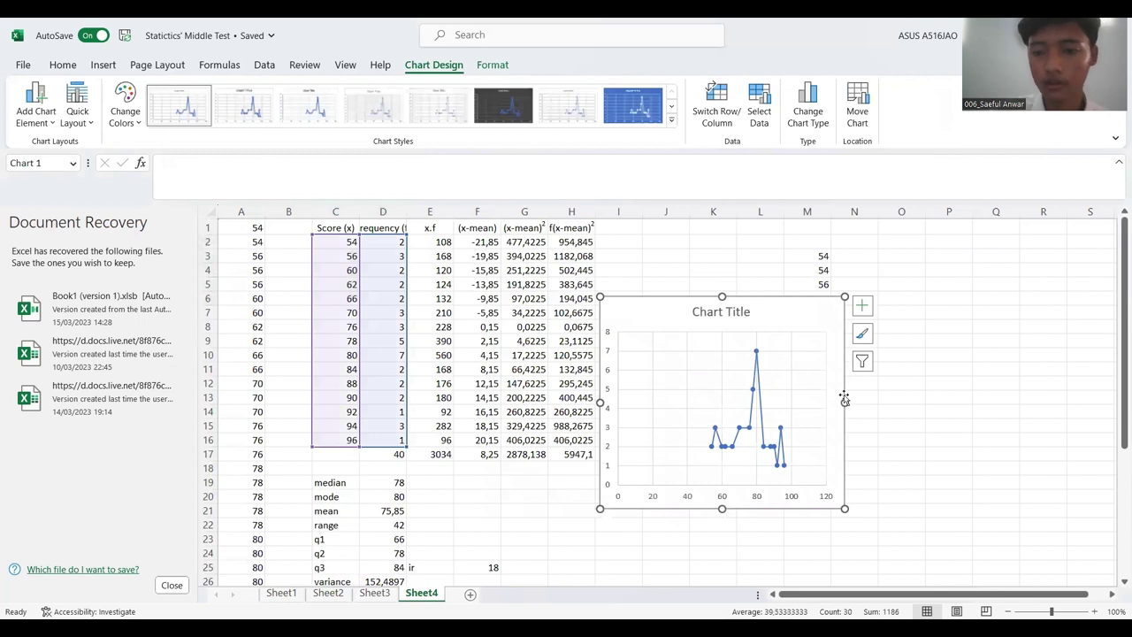
{"action": "left_click_drag", "start_coordinate": [843, 403], "coordinate": [814, 402]}
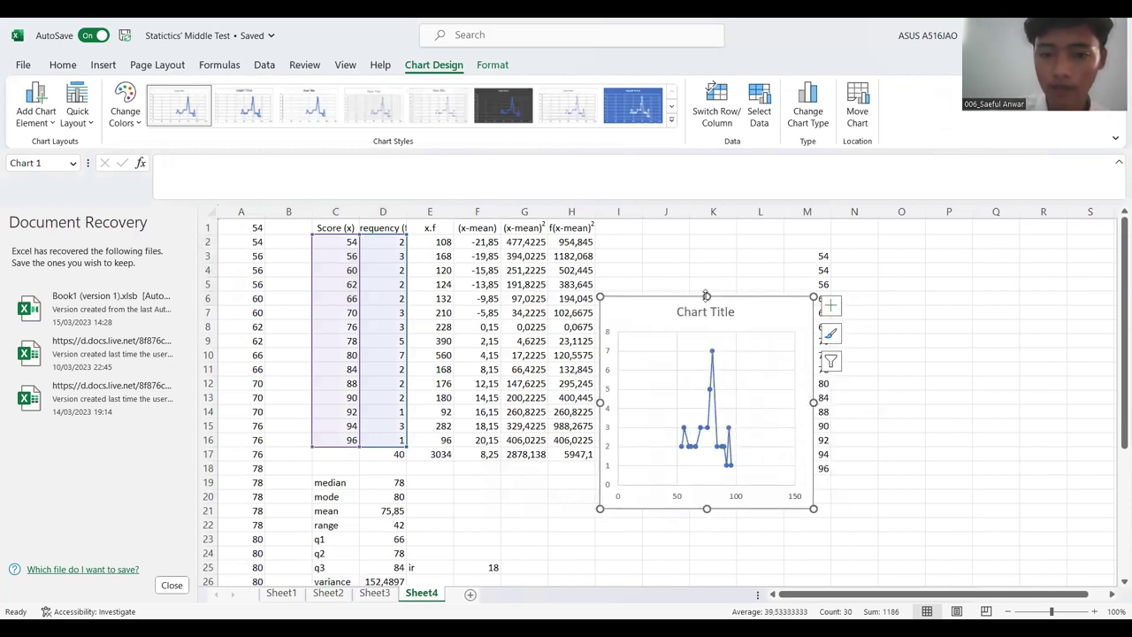
{"action": "left_click_drag", "start_coordinate": [705, 303], "coordinate": [708, 352]}
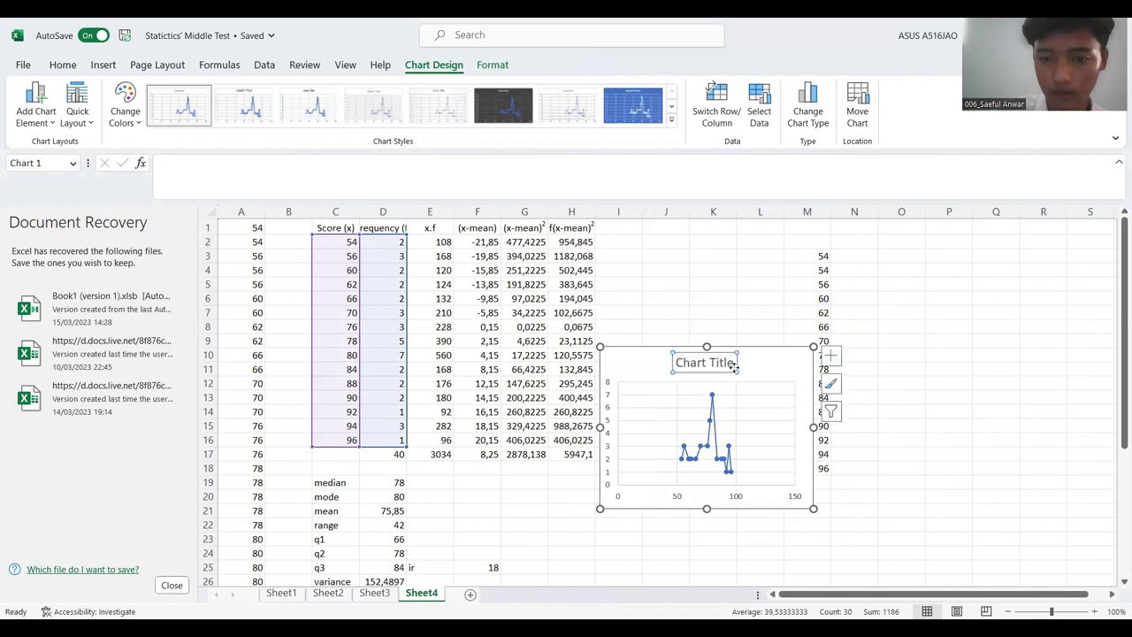
{"action": "left_click_drag", "start_coordinate": [754, 365], "coordinate": [755, 290]}
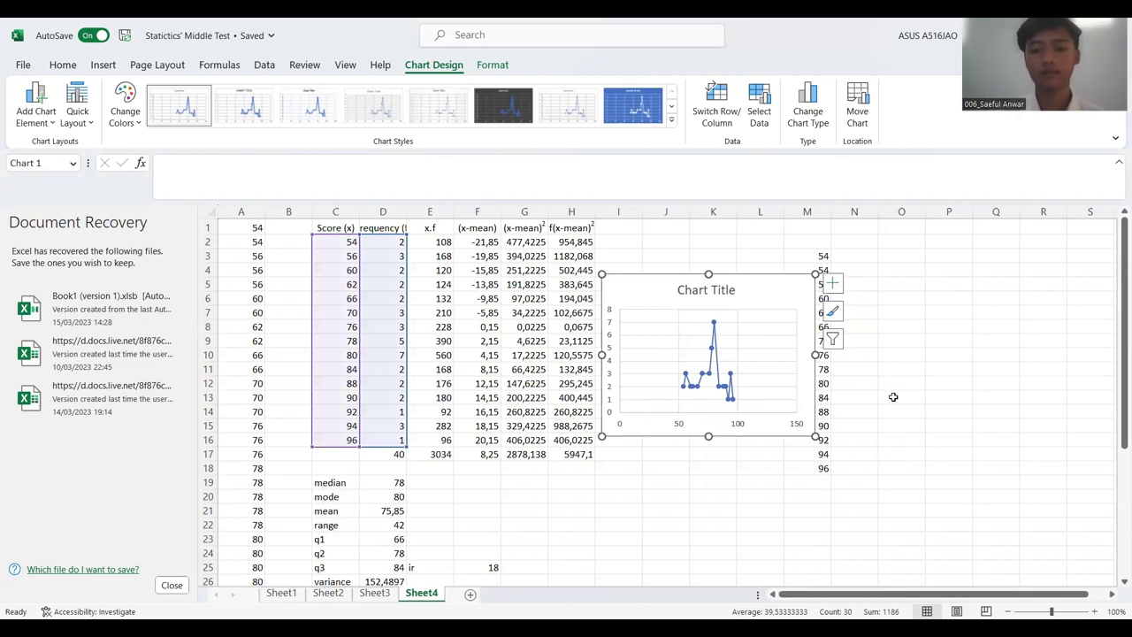
{"action": "left_click", "coordinate": [756, 235]}
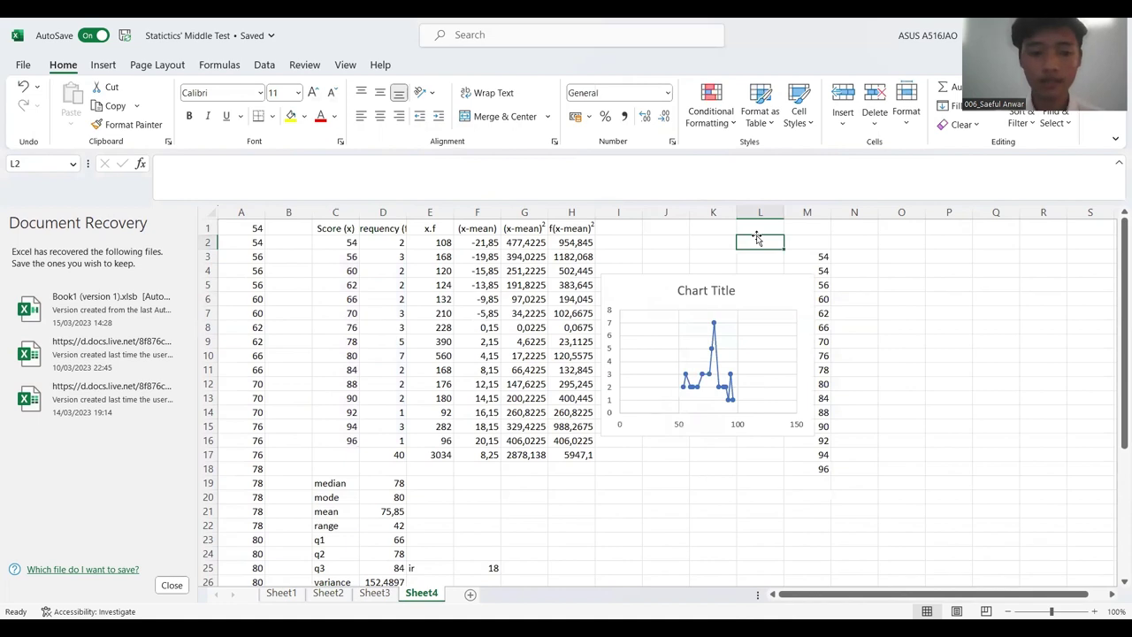